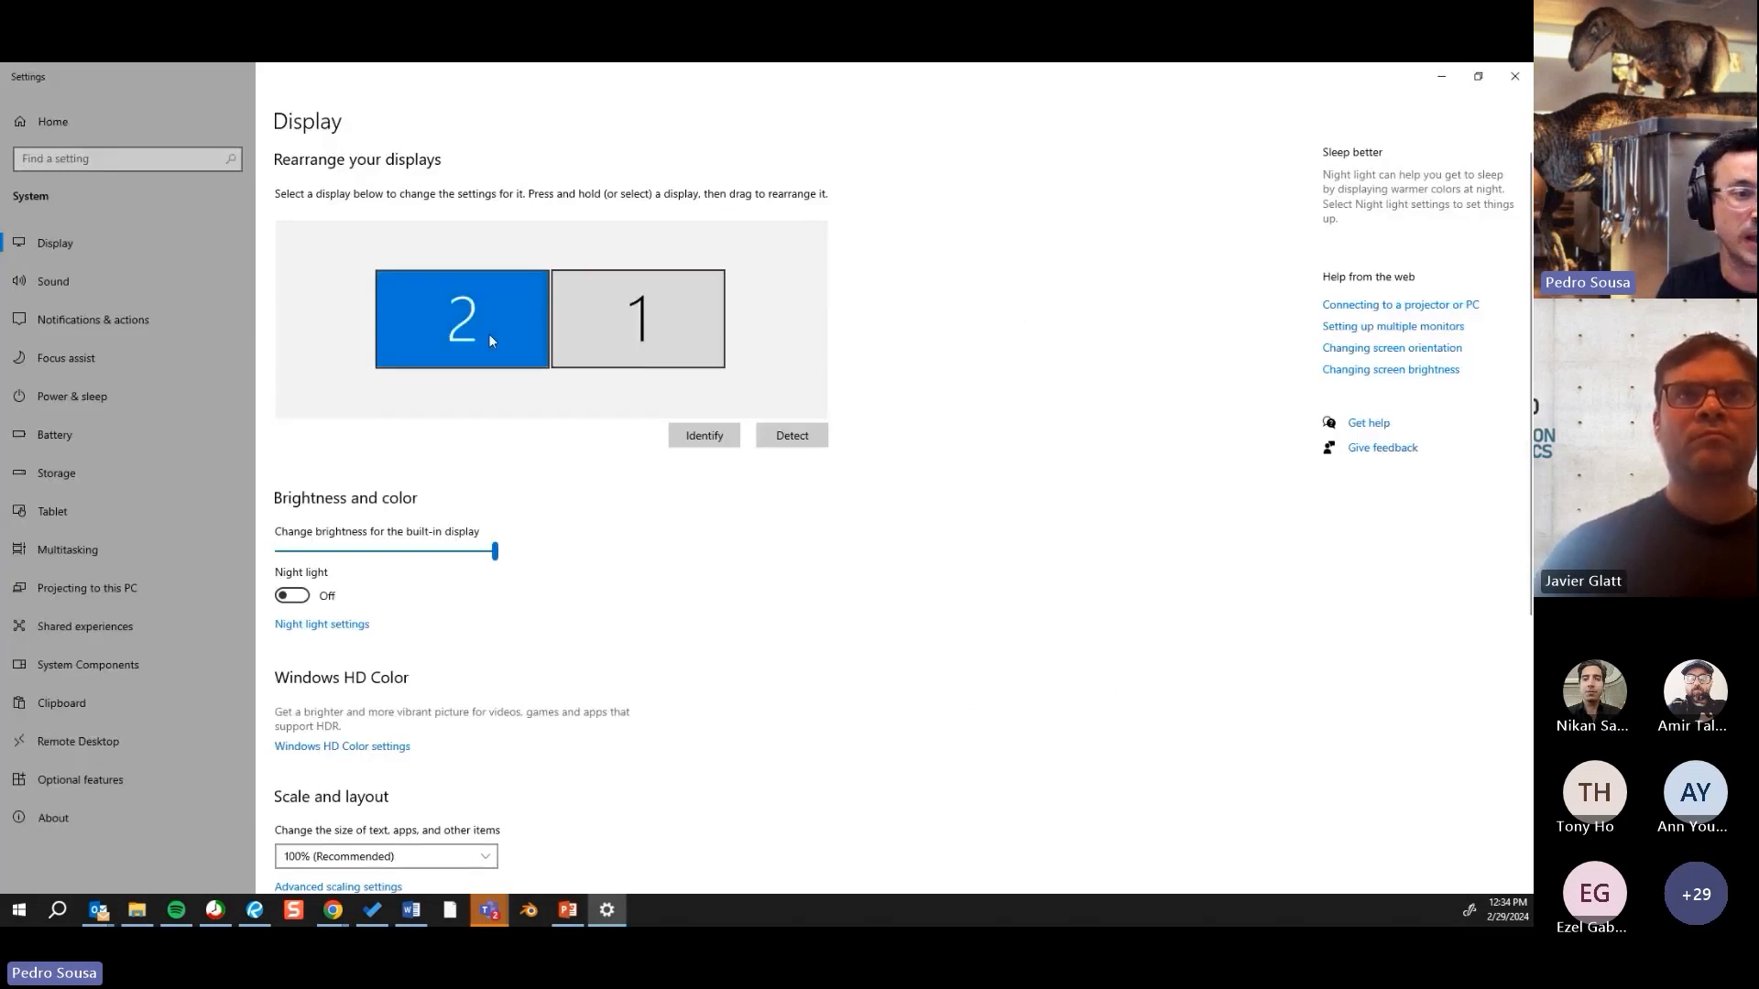
Step: Review the available display resolution and text scaling options for display 2, then close the display settings
scroll(486, 509, "down", 5)
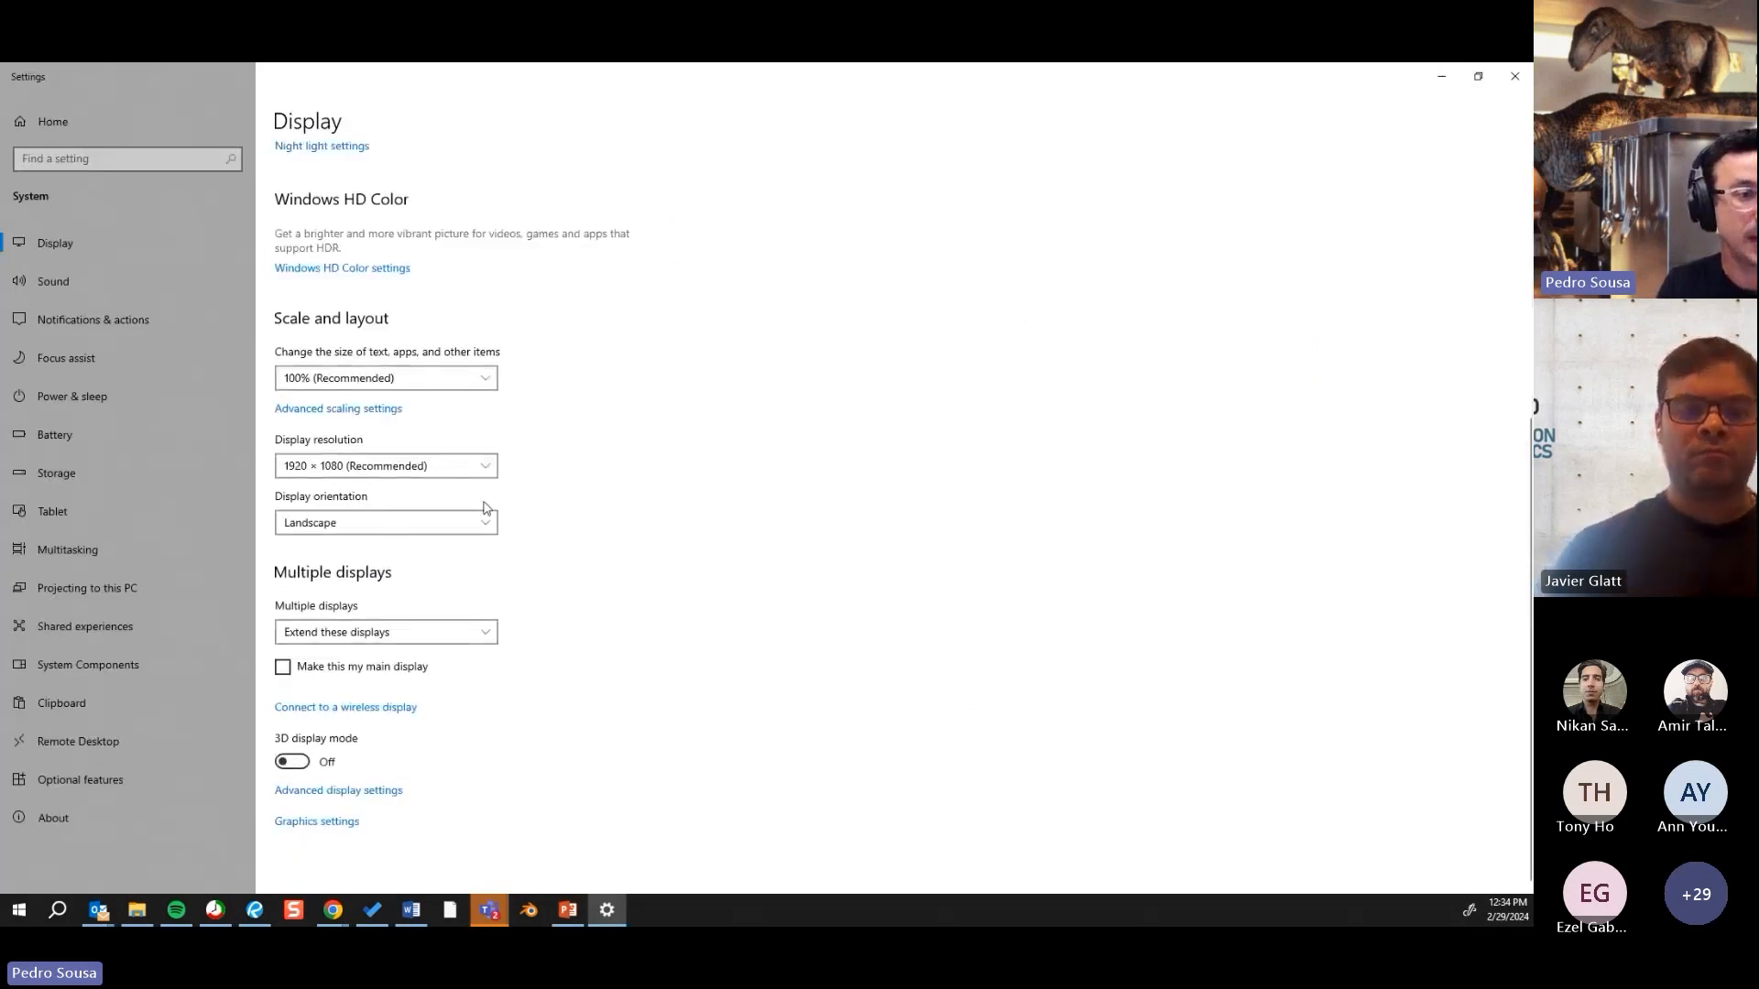
left_click(388, 469)
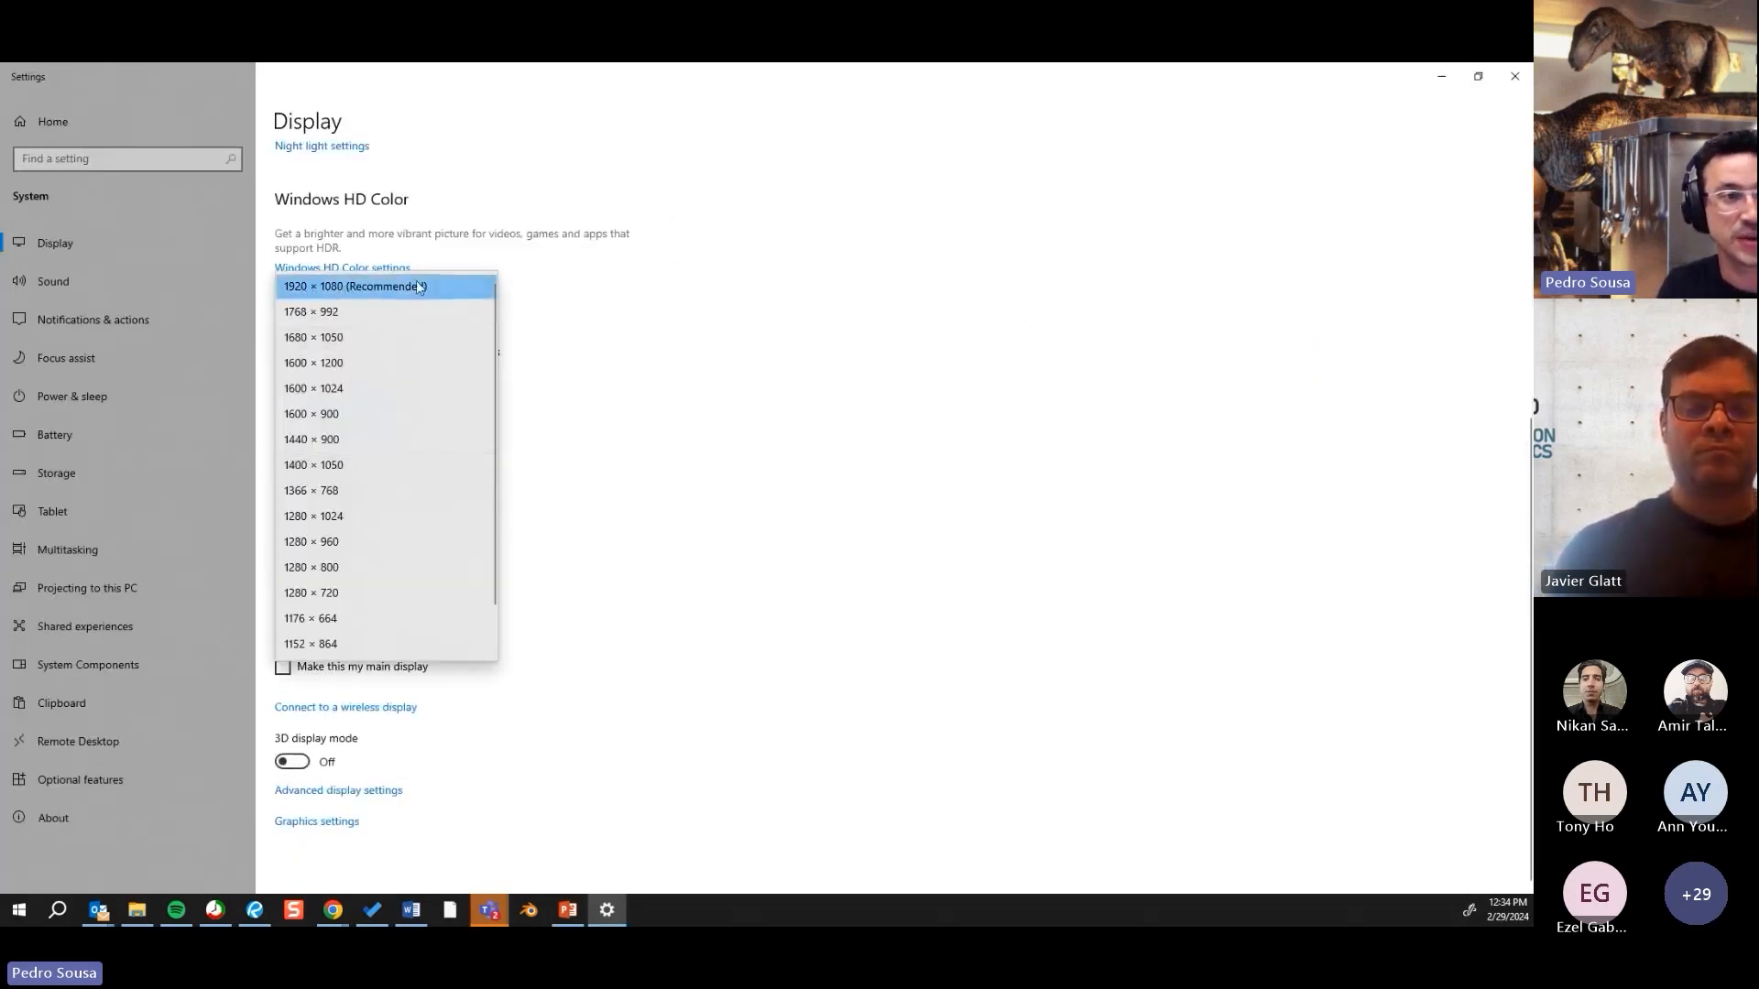
left_click(594, 376)
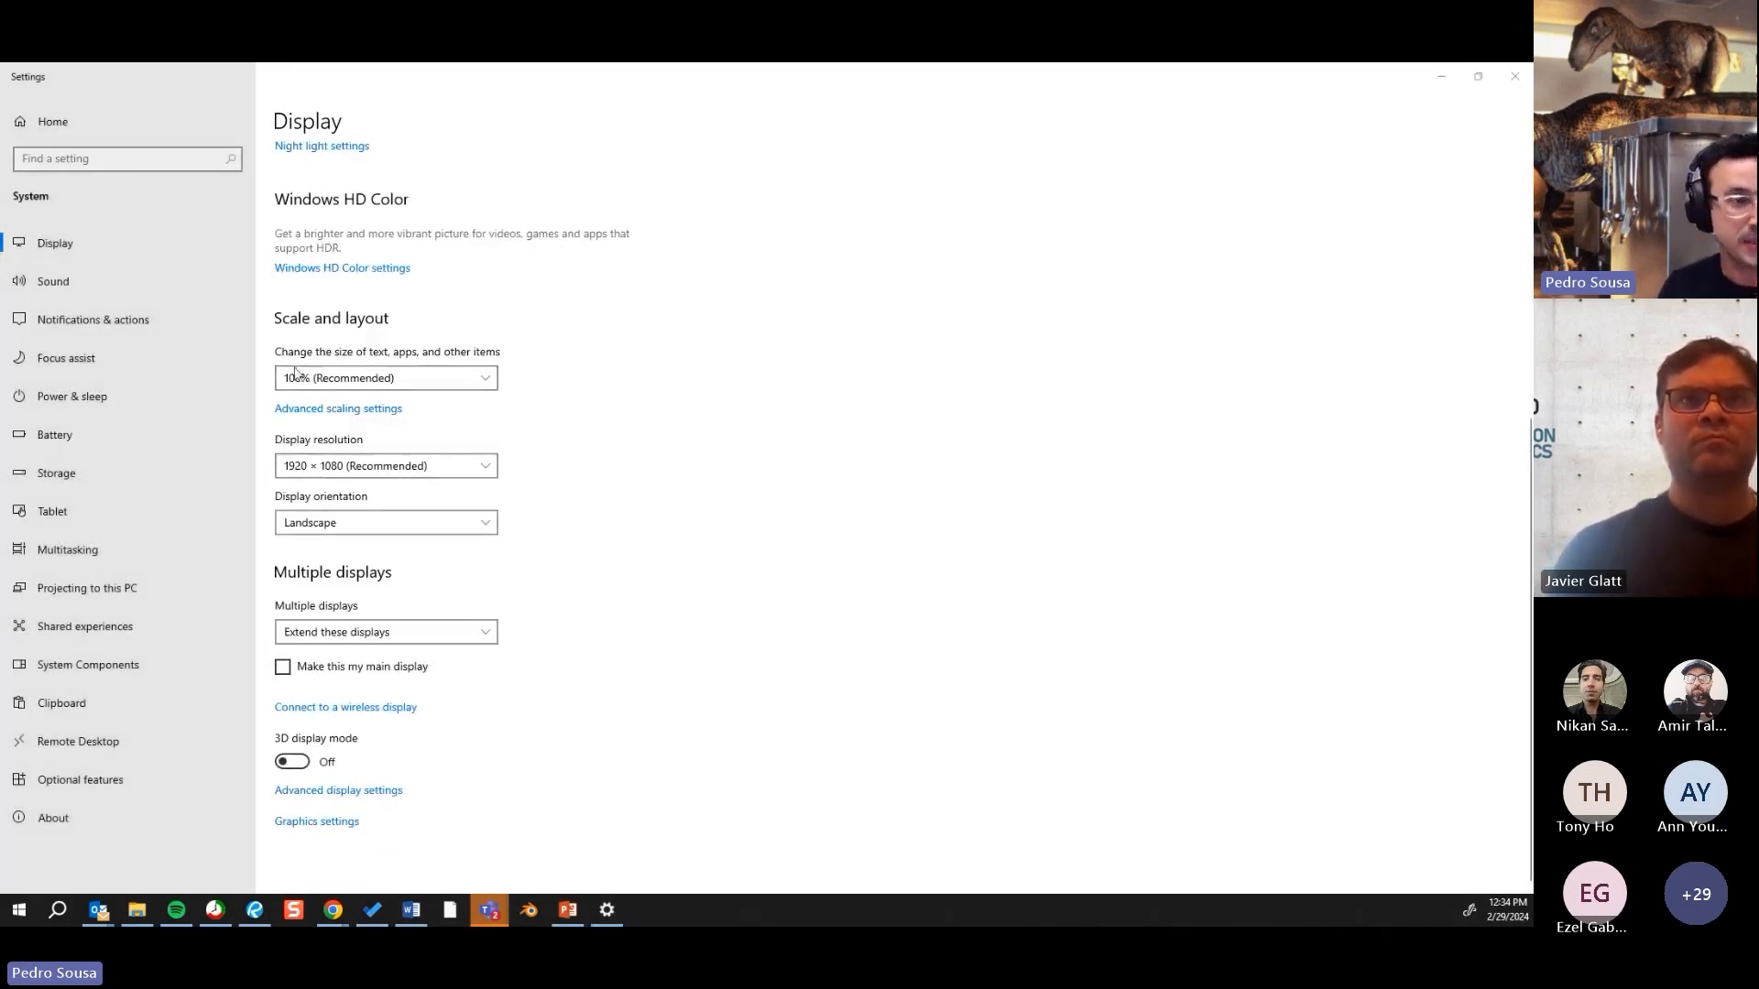
left_click(357, 378)
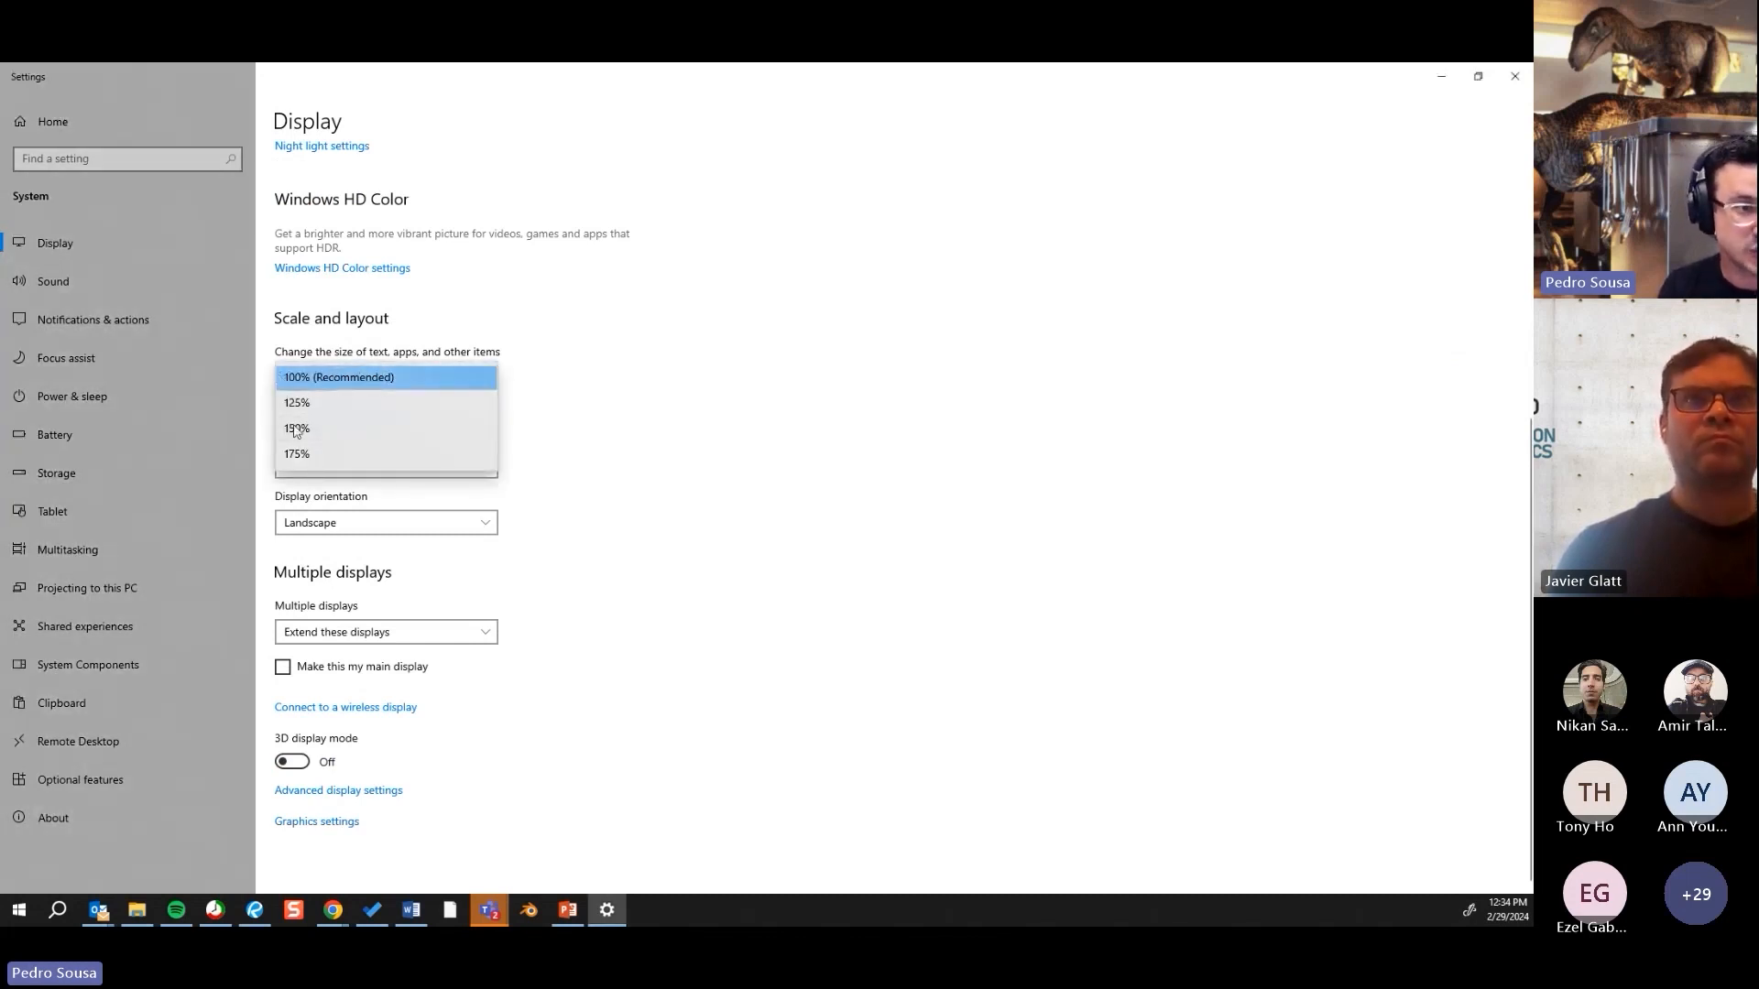
left_click(573, 388)
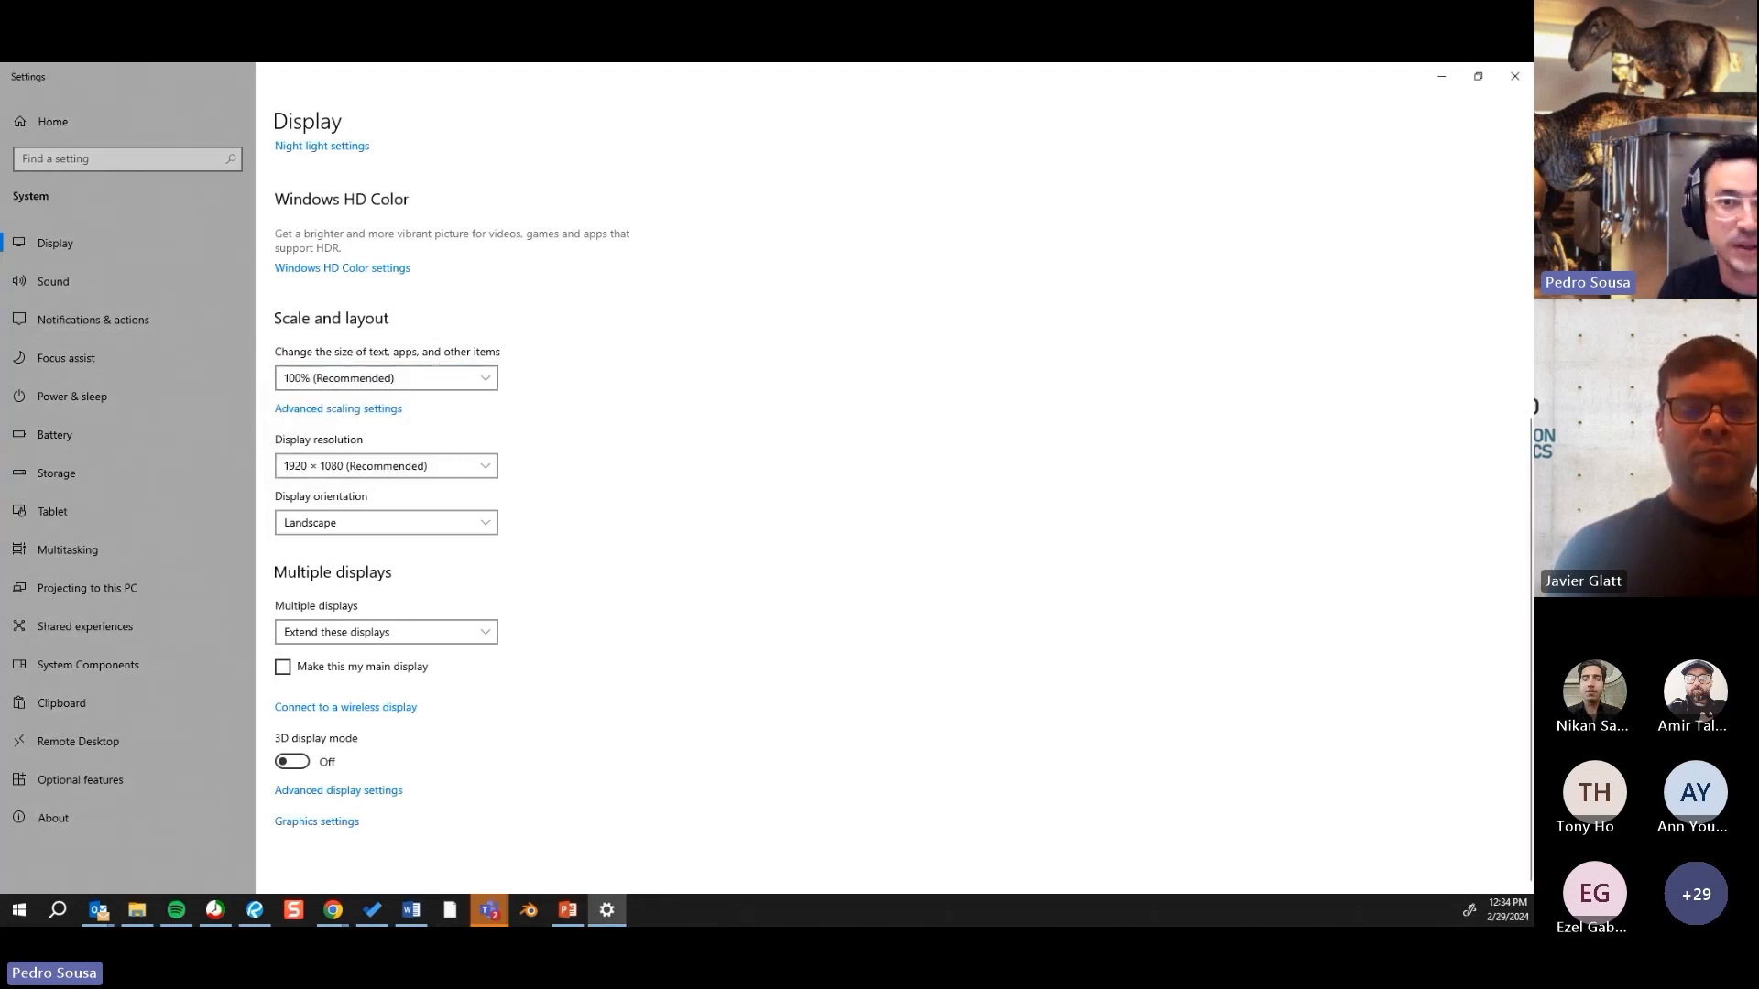
left_click(1507, 81)
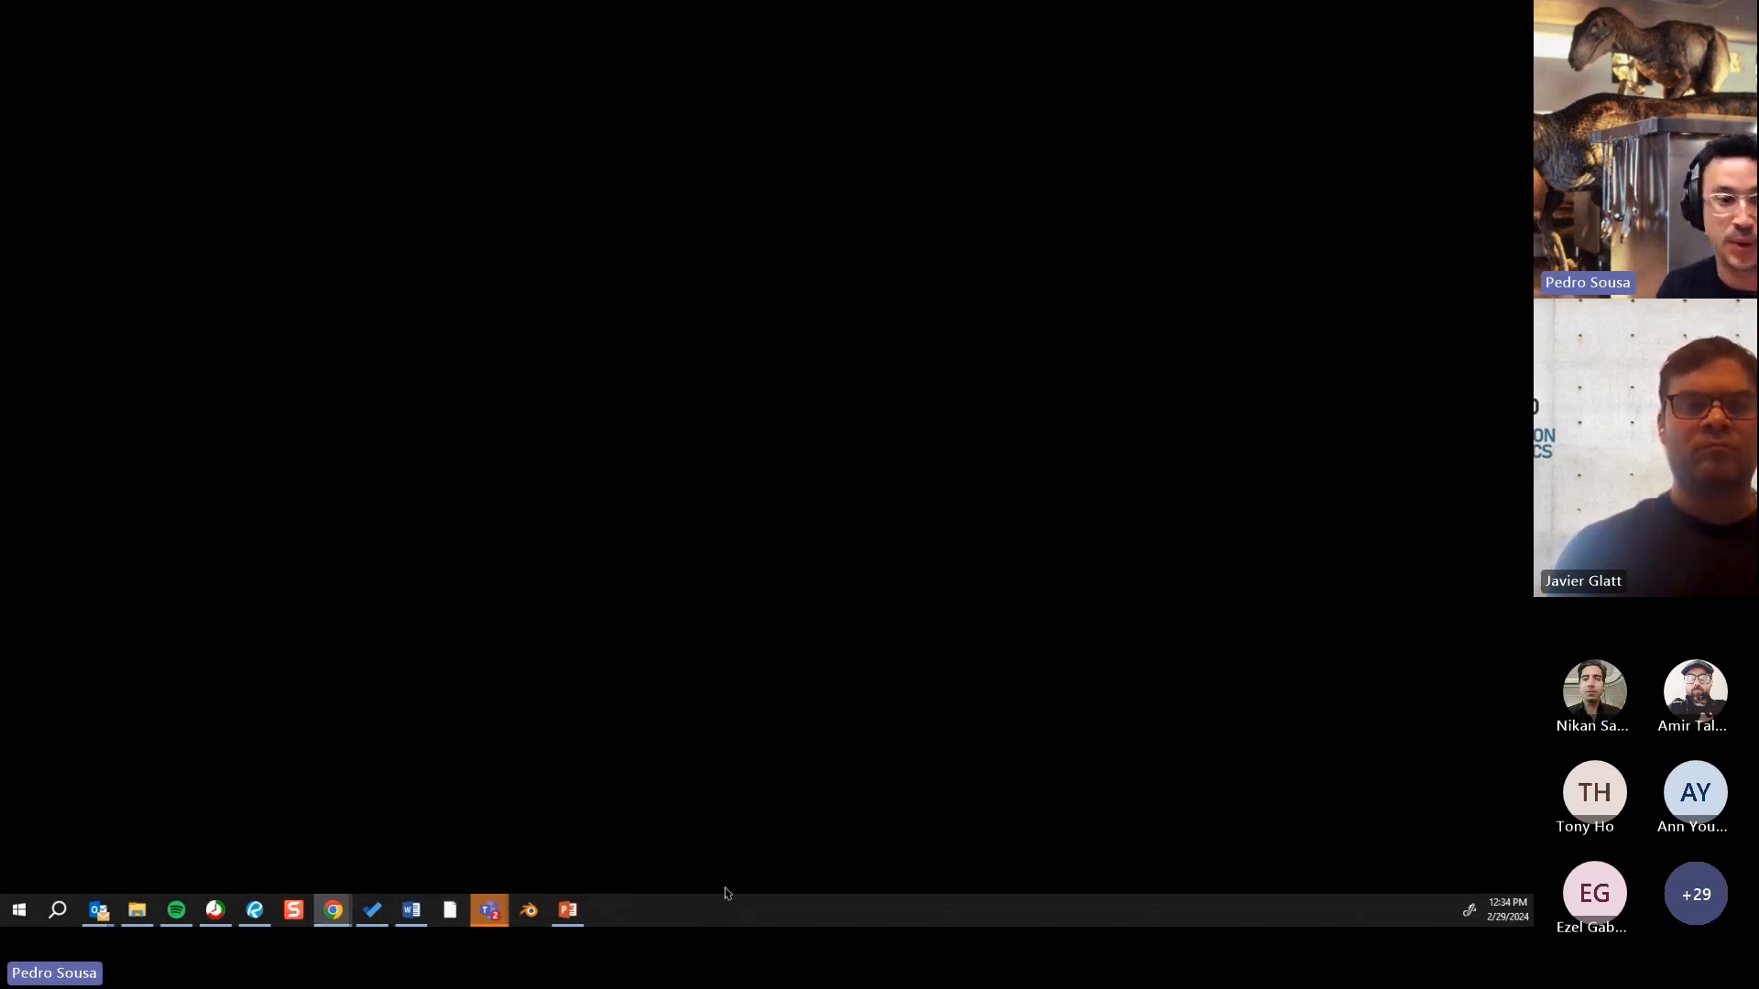
Step: Switch to Chrome and try to reload the Workshop - Jurassic Park site plan in cmBuilder
left_click(333, 910)
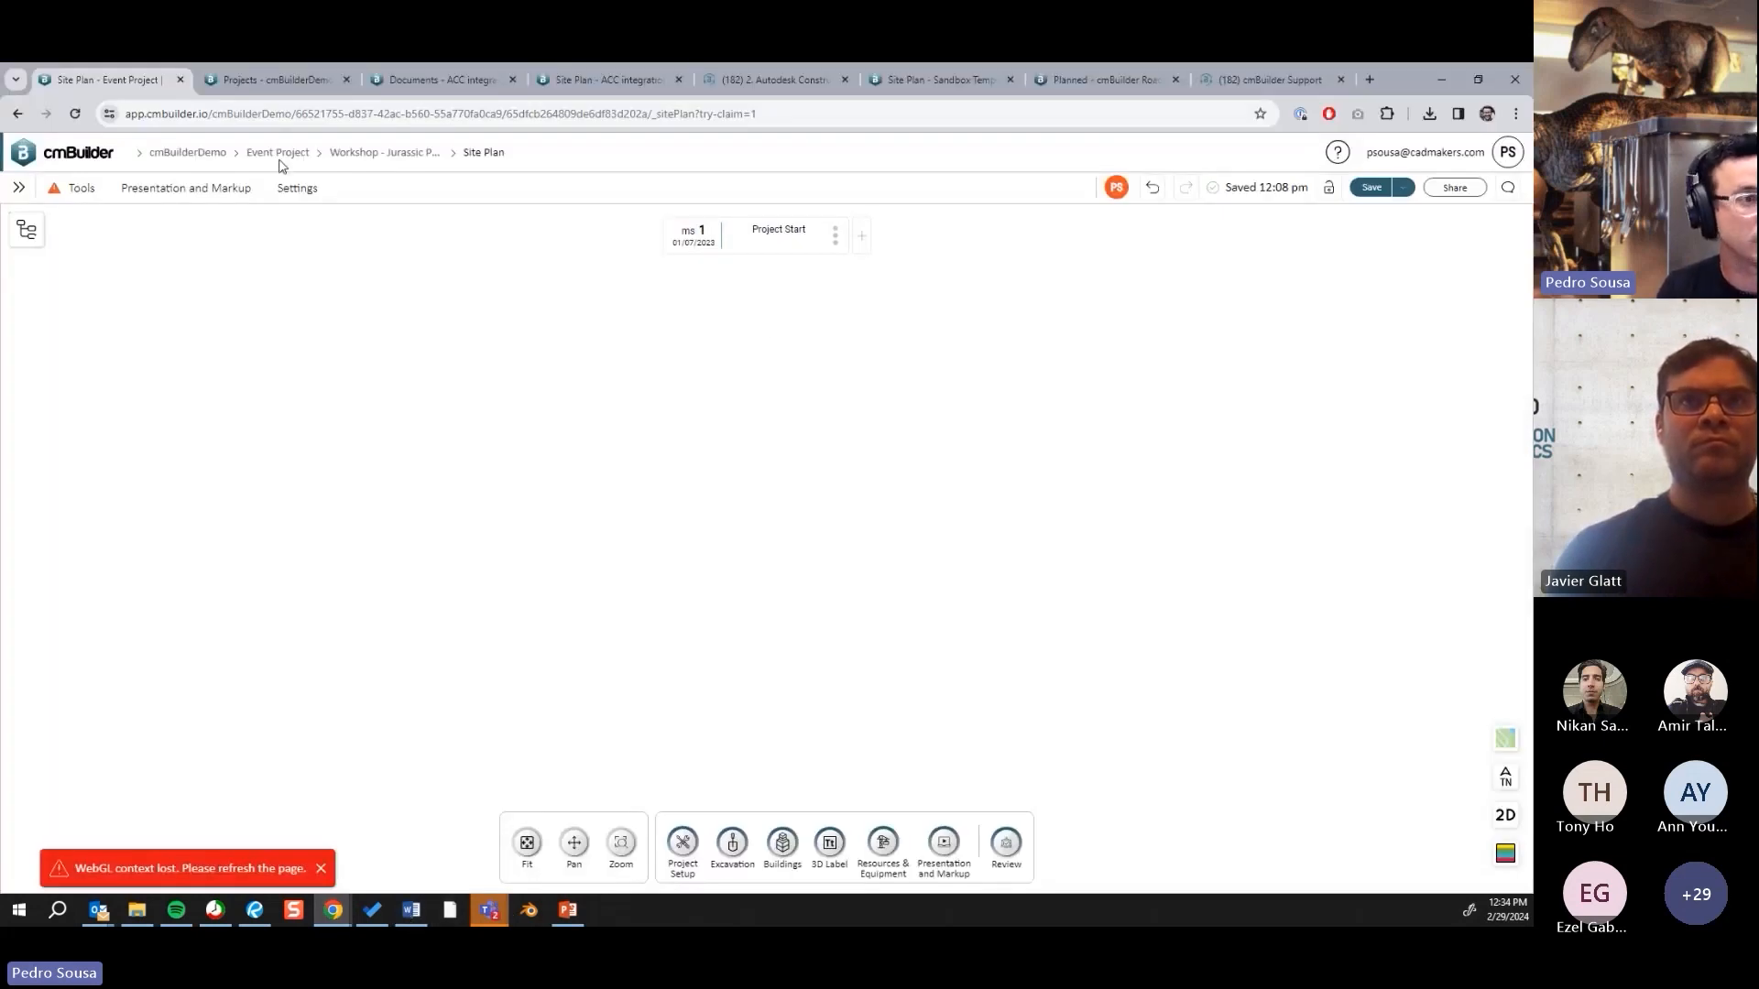
left_click(75, 114)
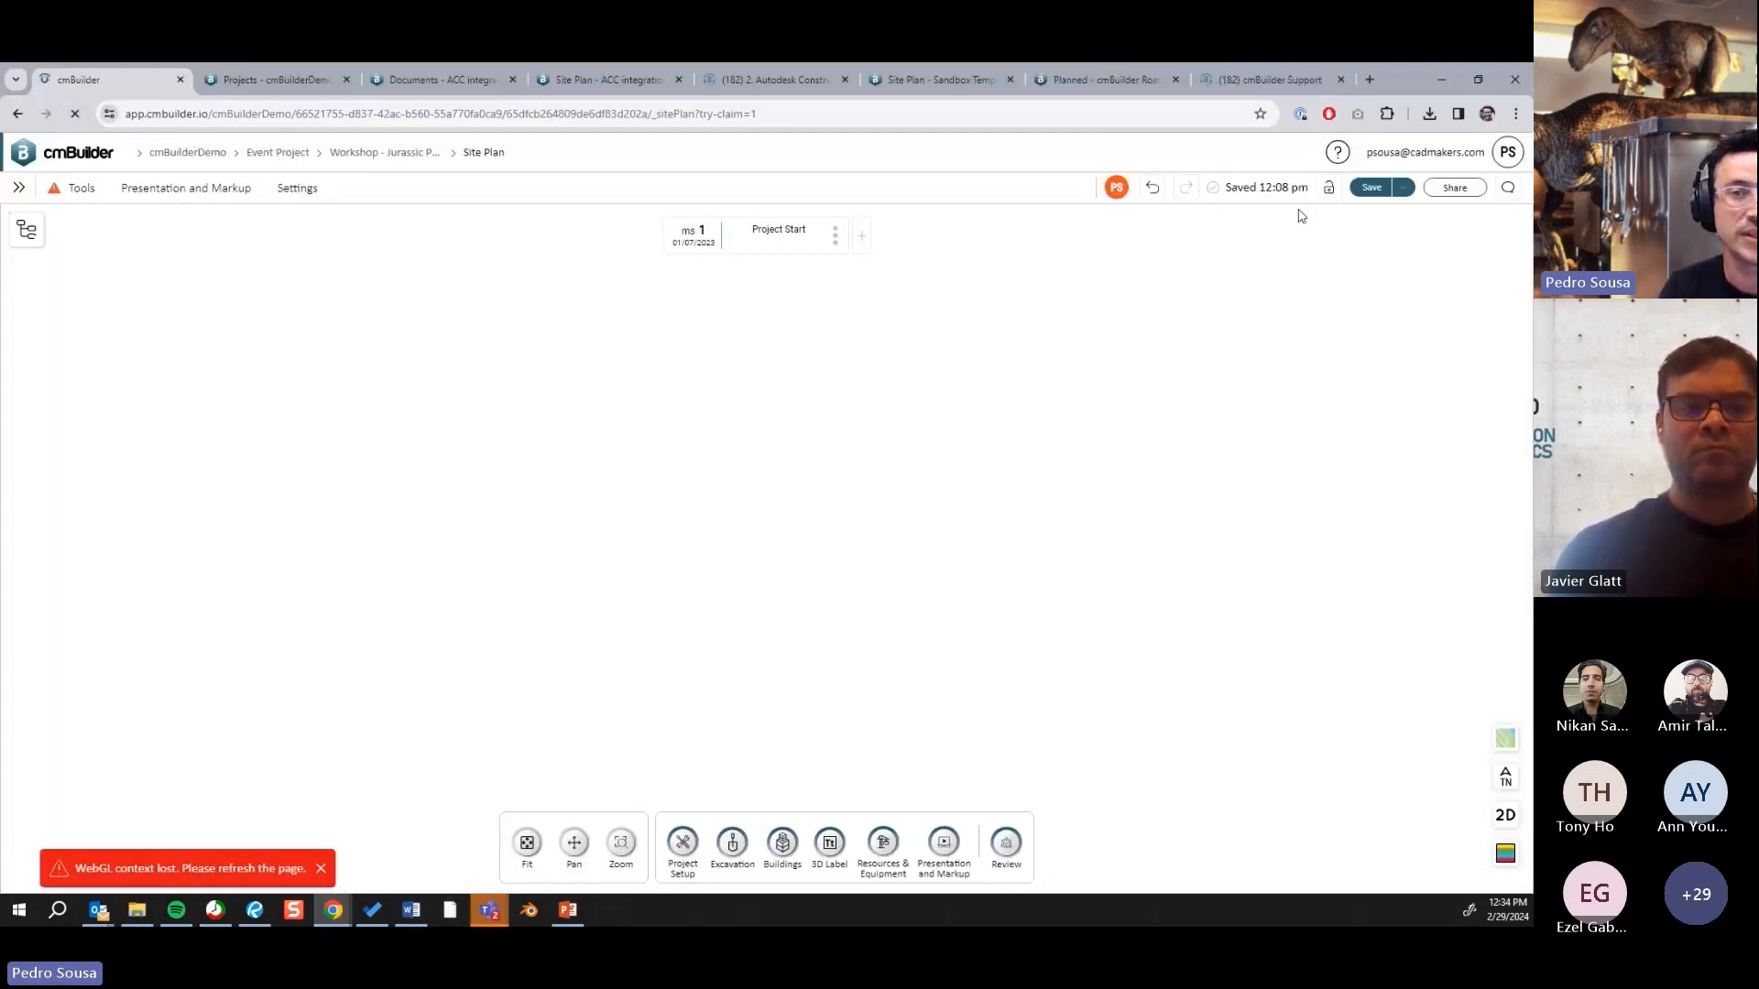
left_click(1515, 114)
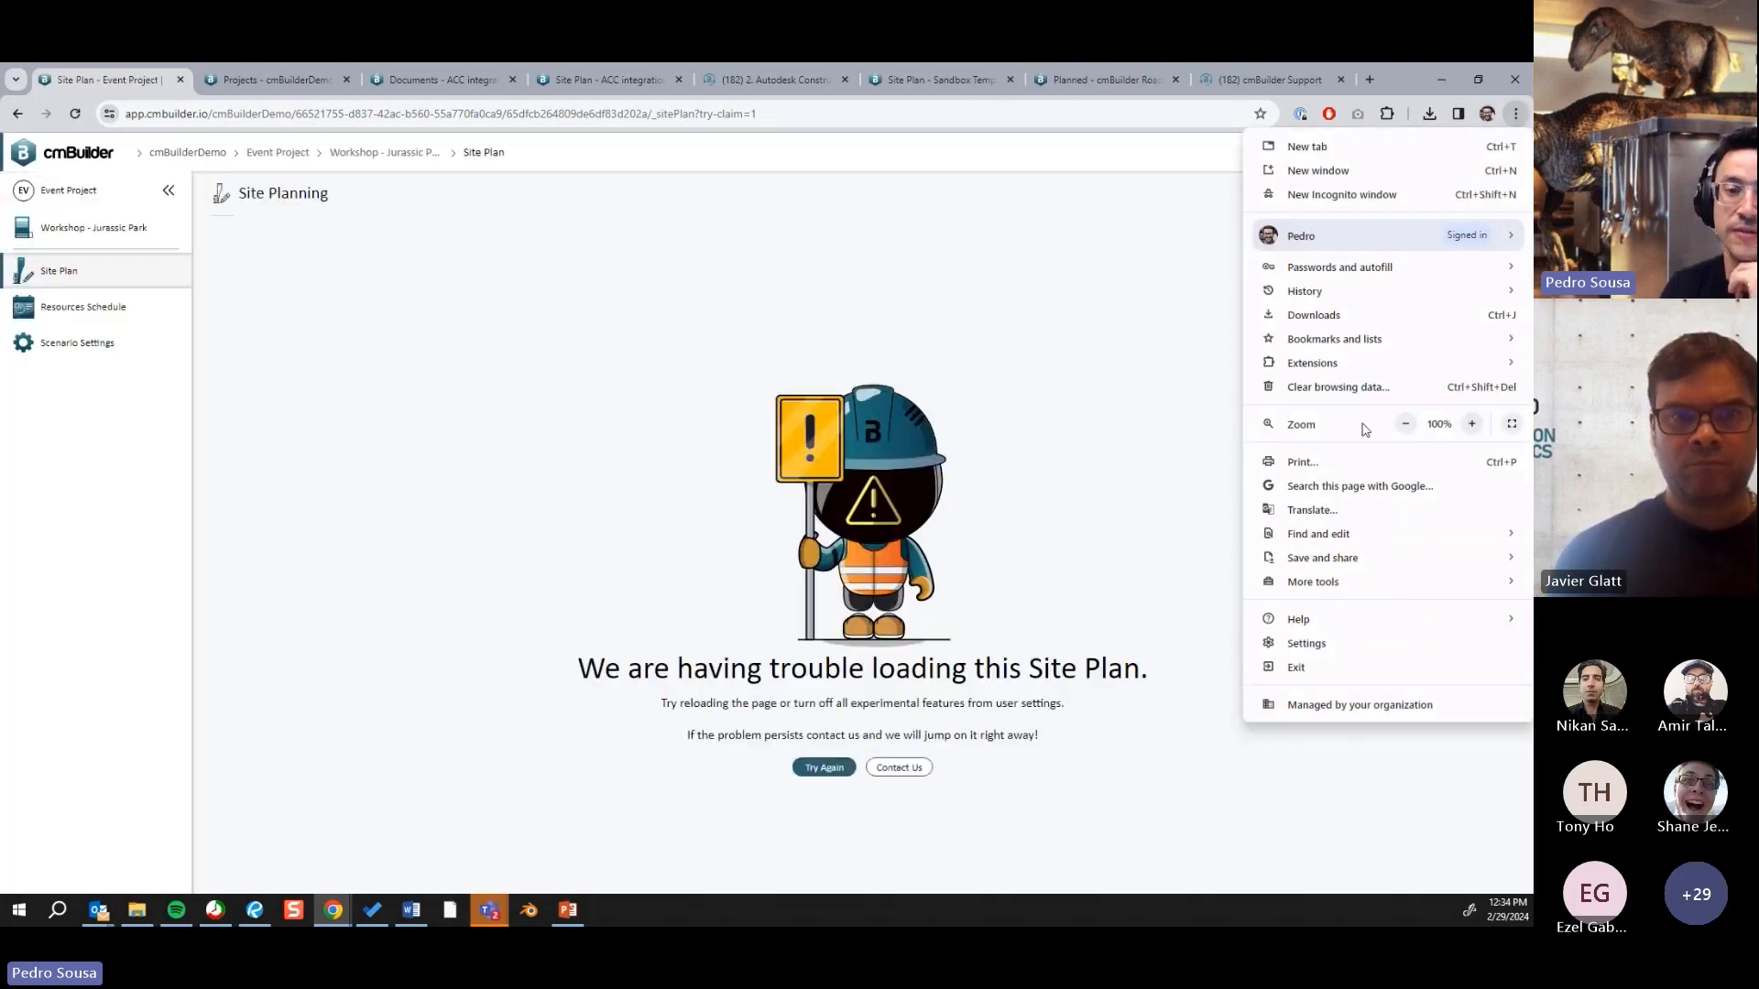
left_click(837, 774)
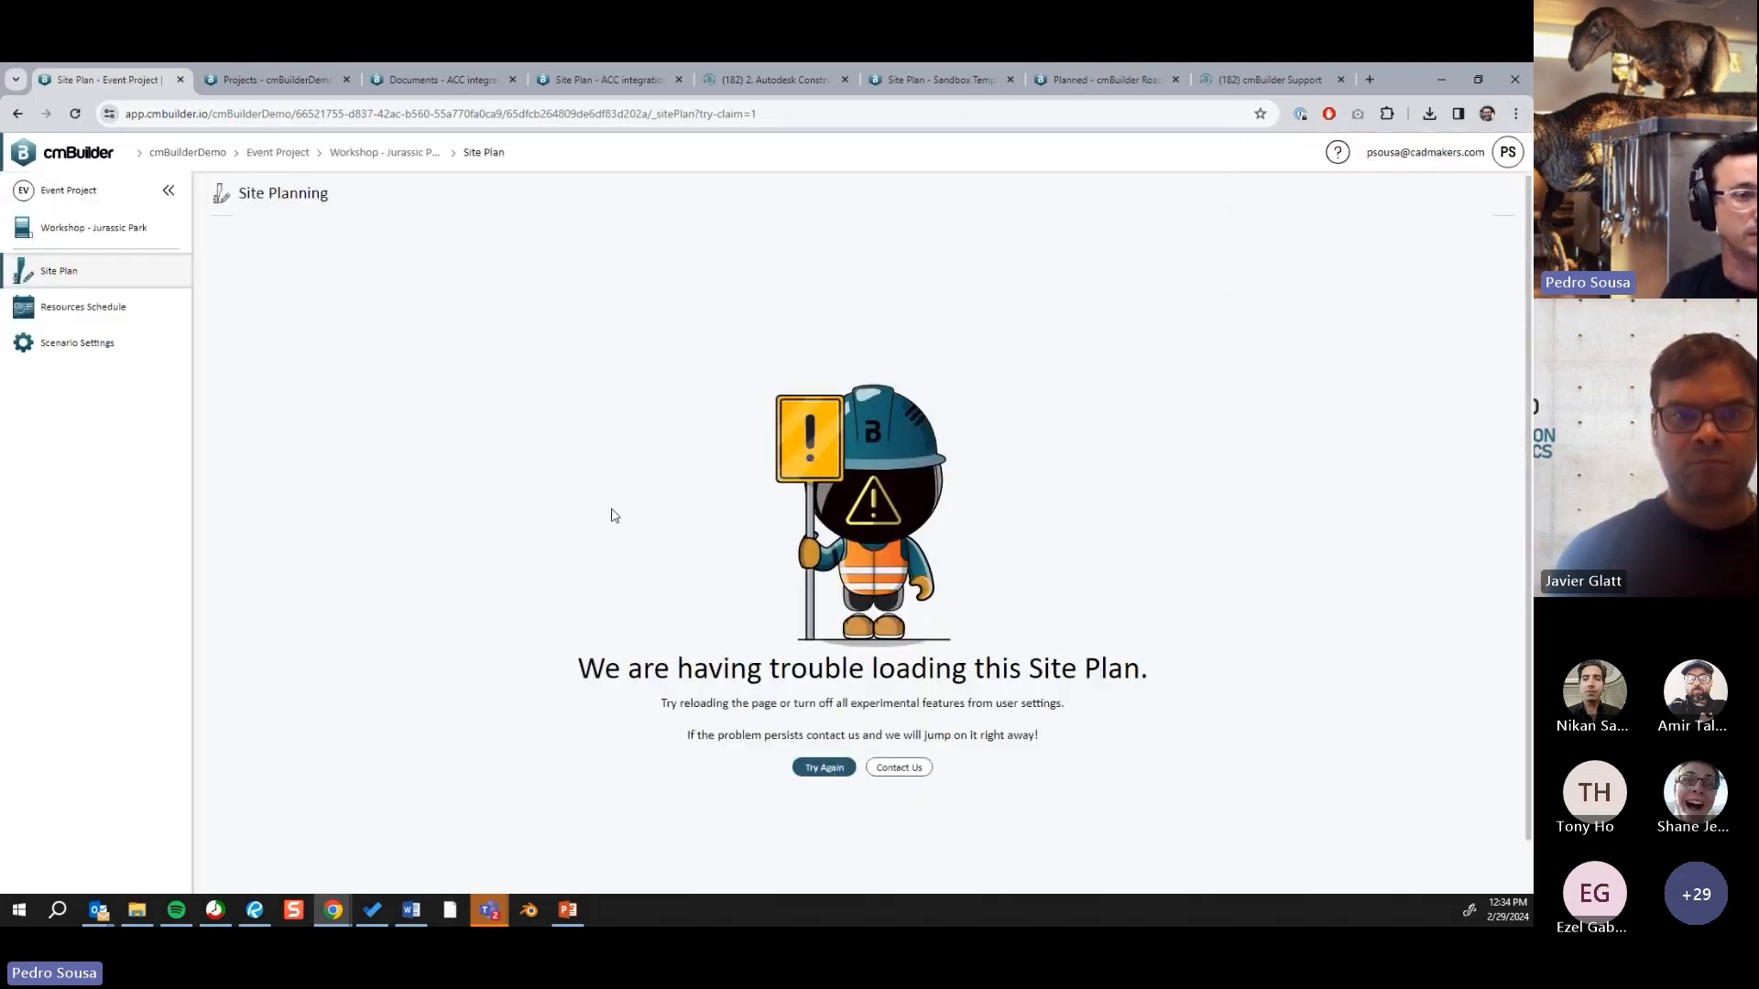
left_click(436, 79)
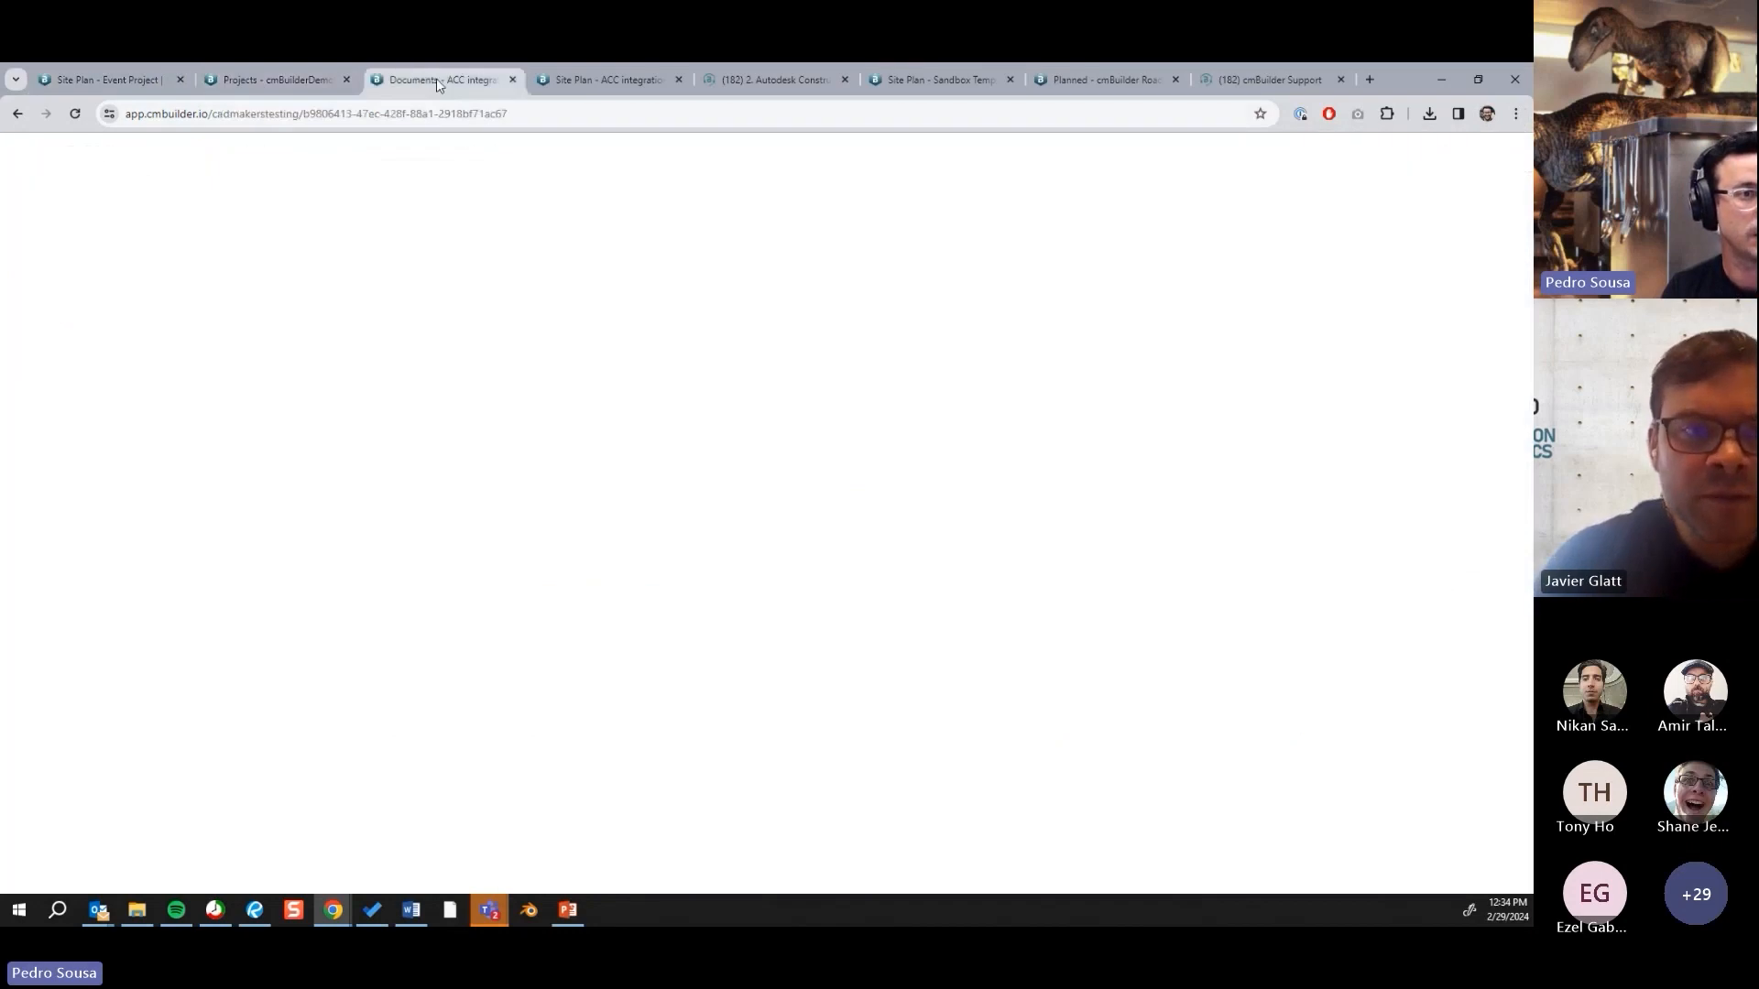
left_click(587, 81)
left_click(760, 79)
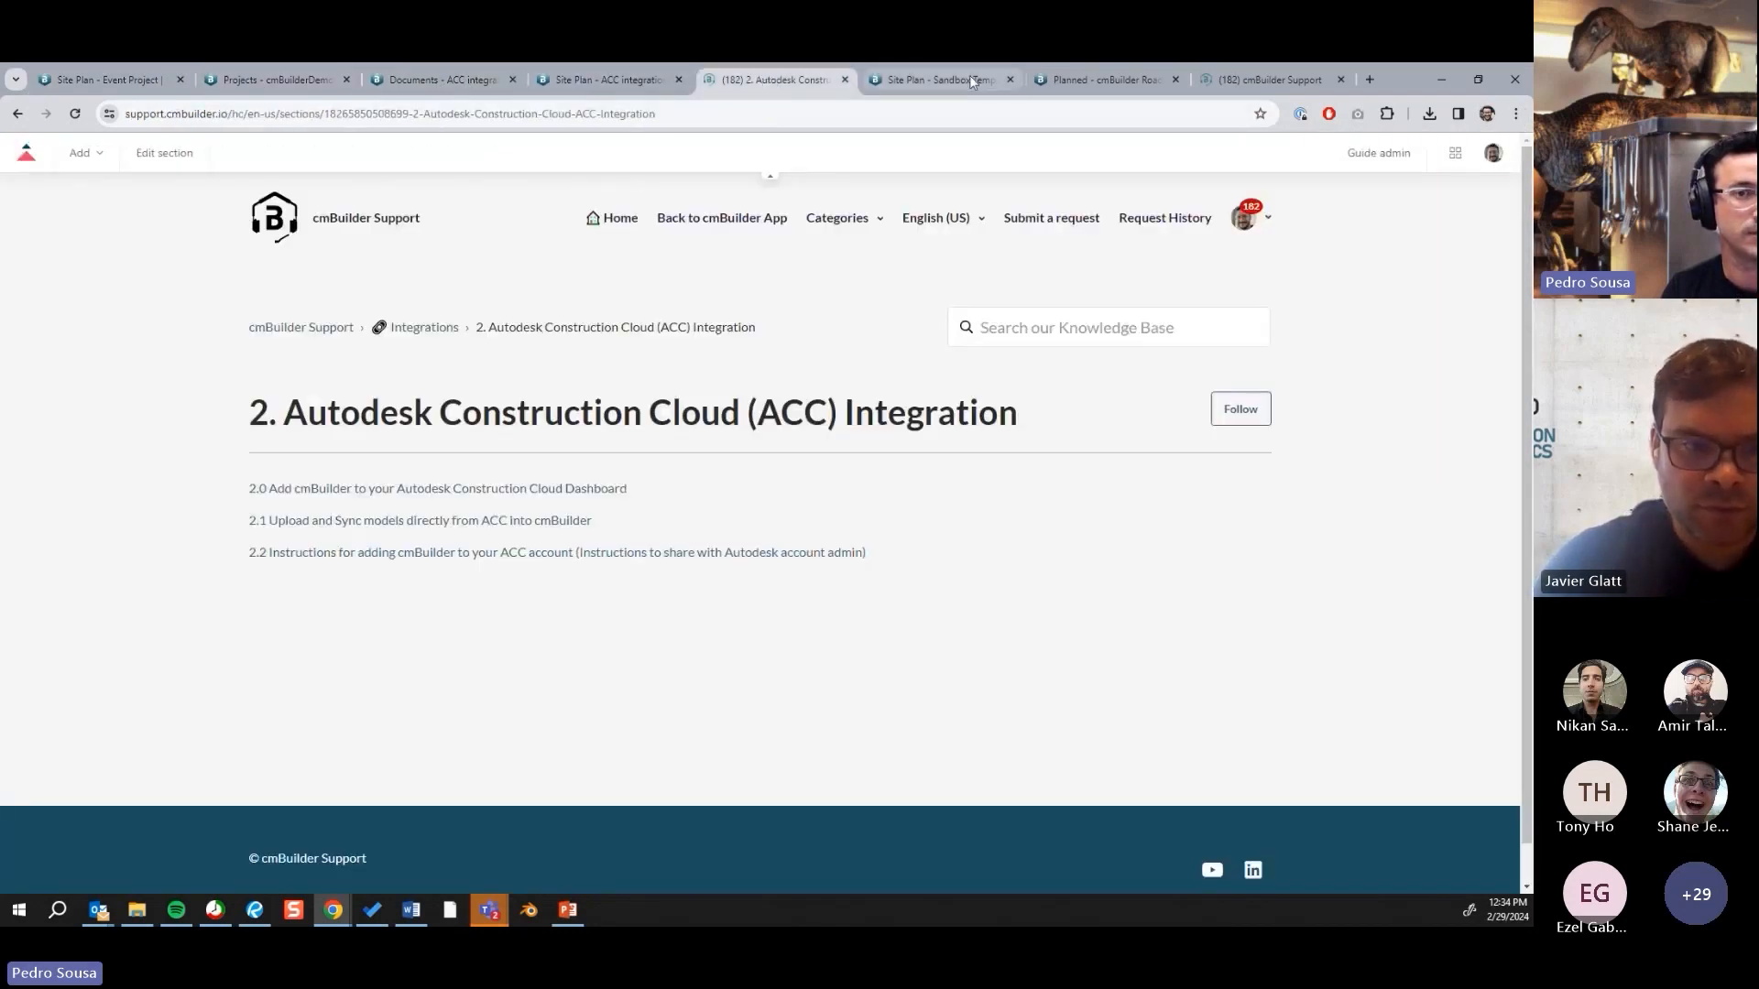
left_click(970, 80)
left_click(1099, 79)
left_click(1230, 78)
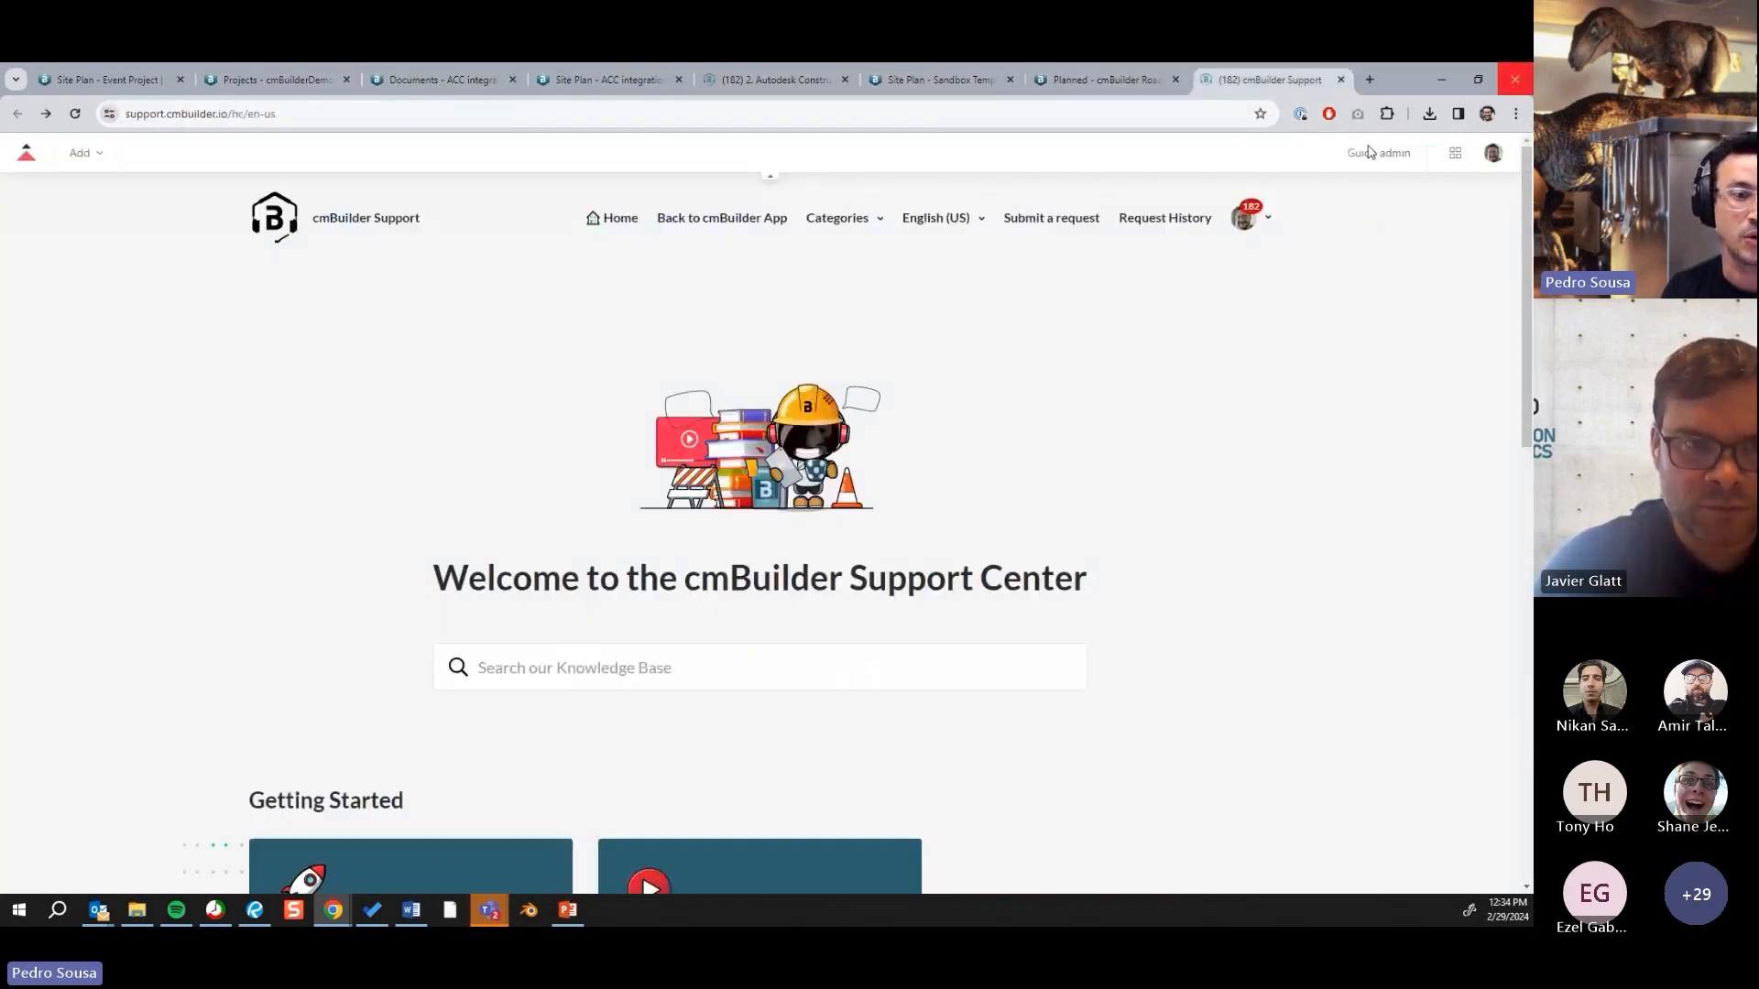
Step: Restart Chrome to recover the Event Project site plan, check its tab, and close all Chrome windows again
left_click(1441, 79)
mouse_move(334, 909)
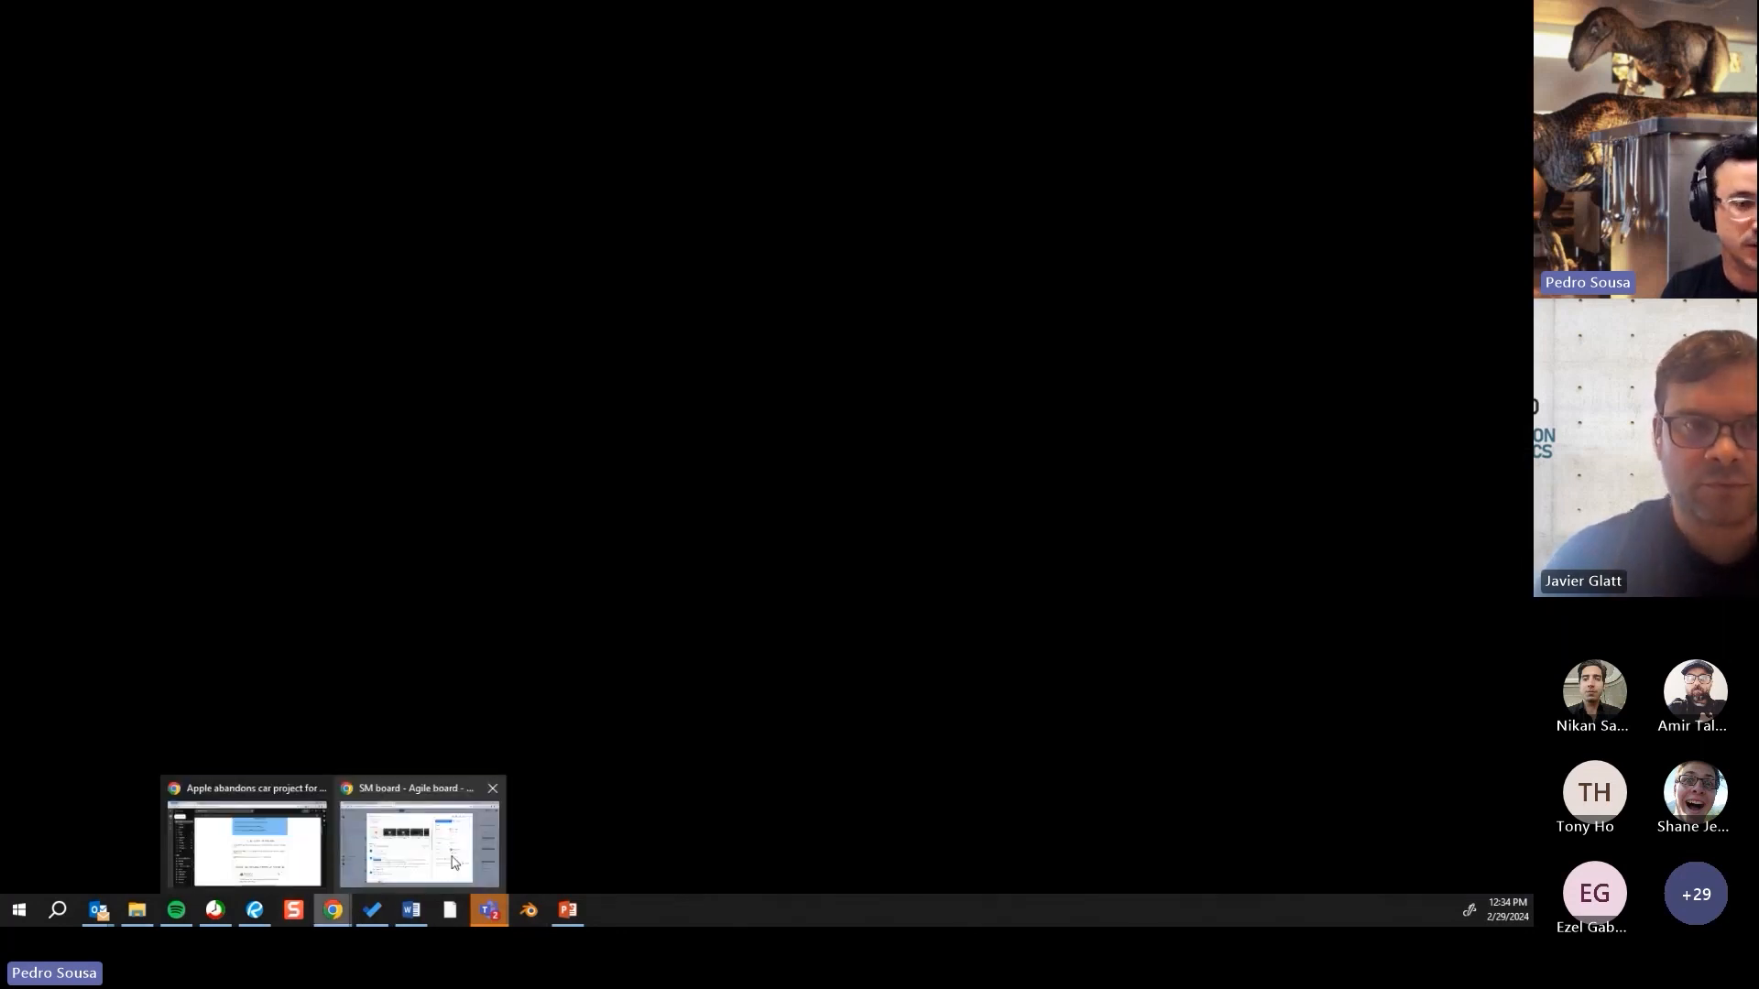
right_click(338, 910)
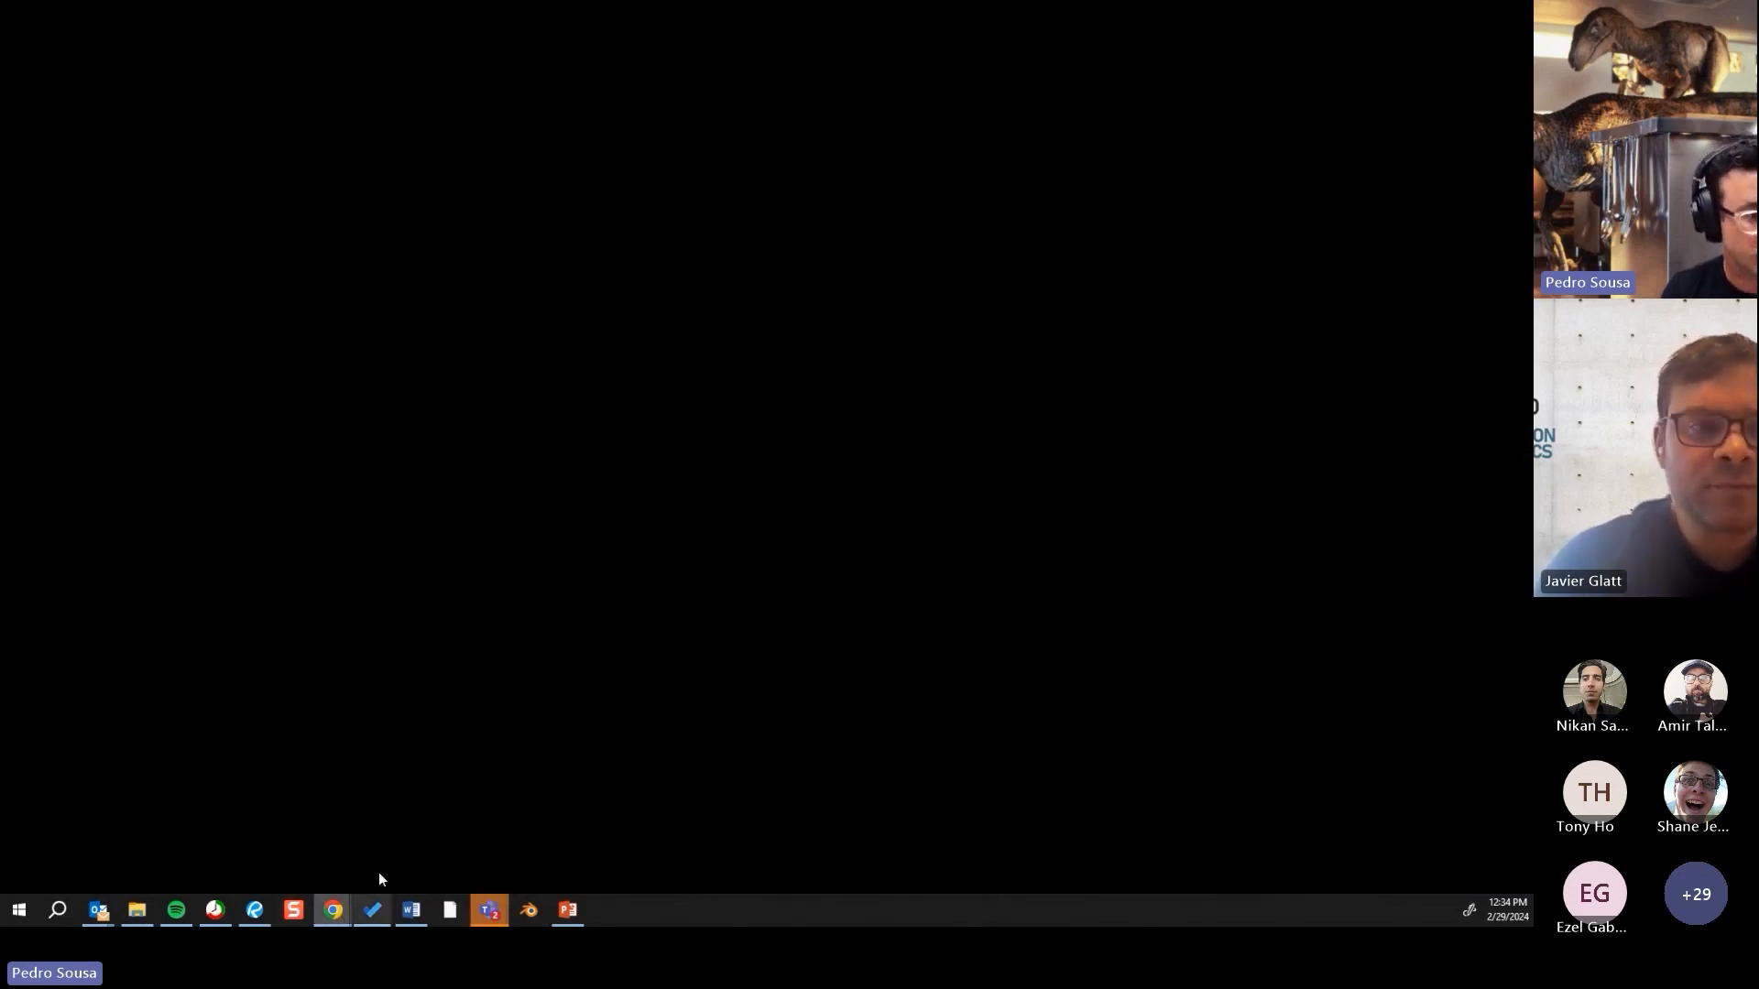
left_click(359, 788)
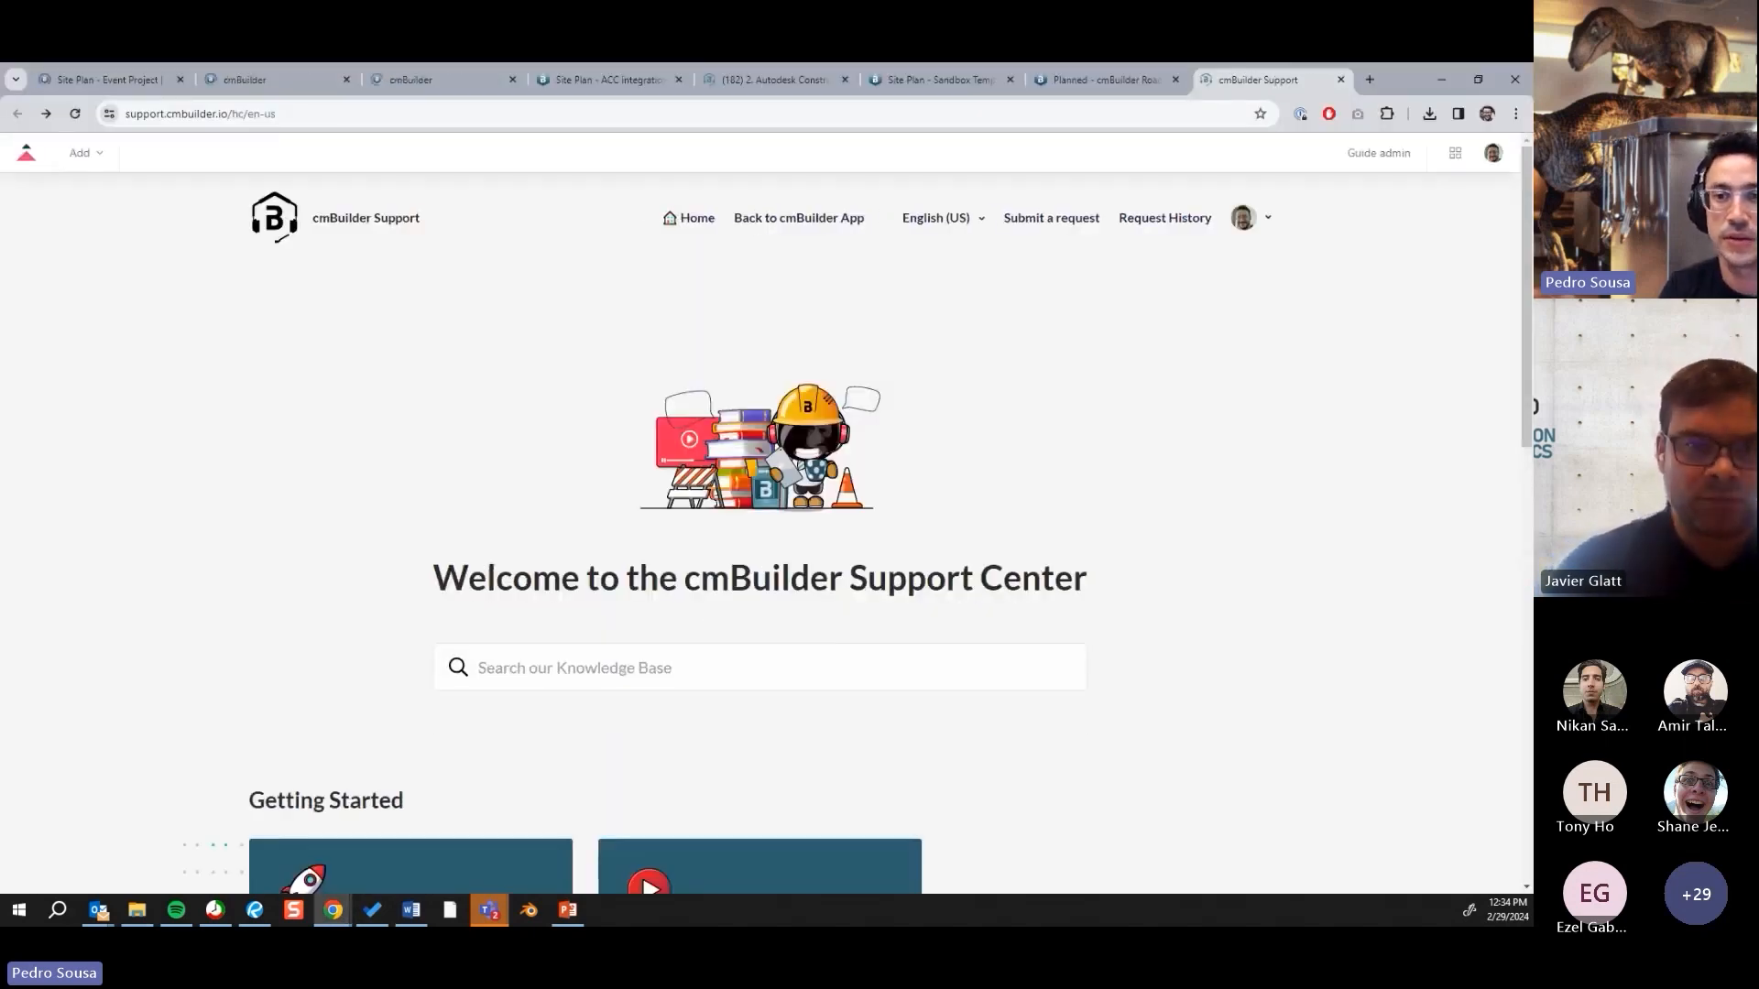
left_click(98, 84)
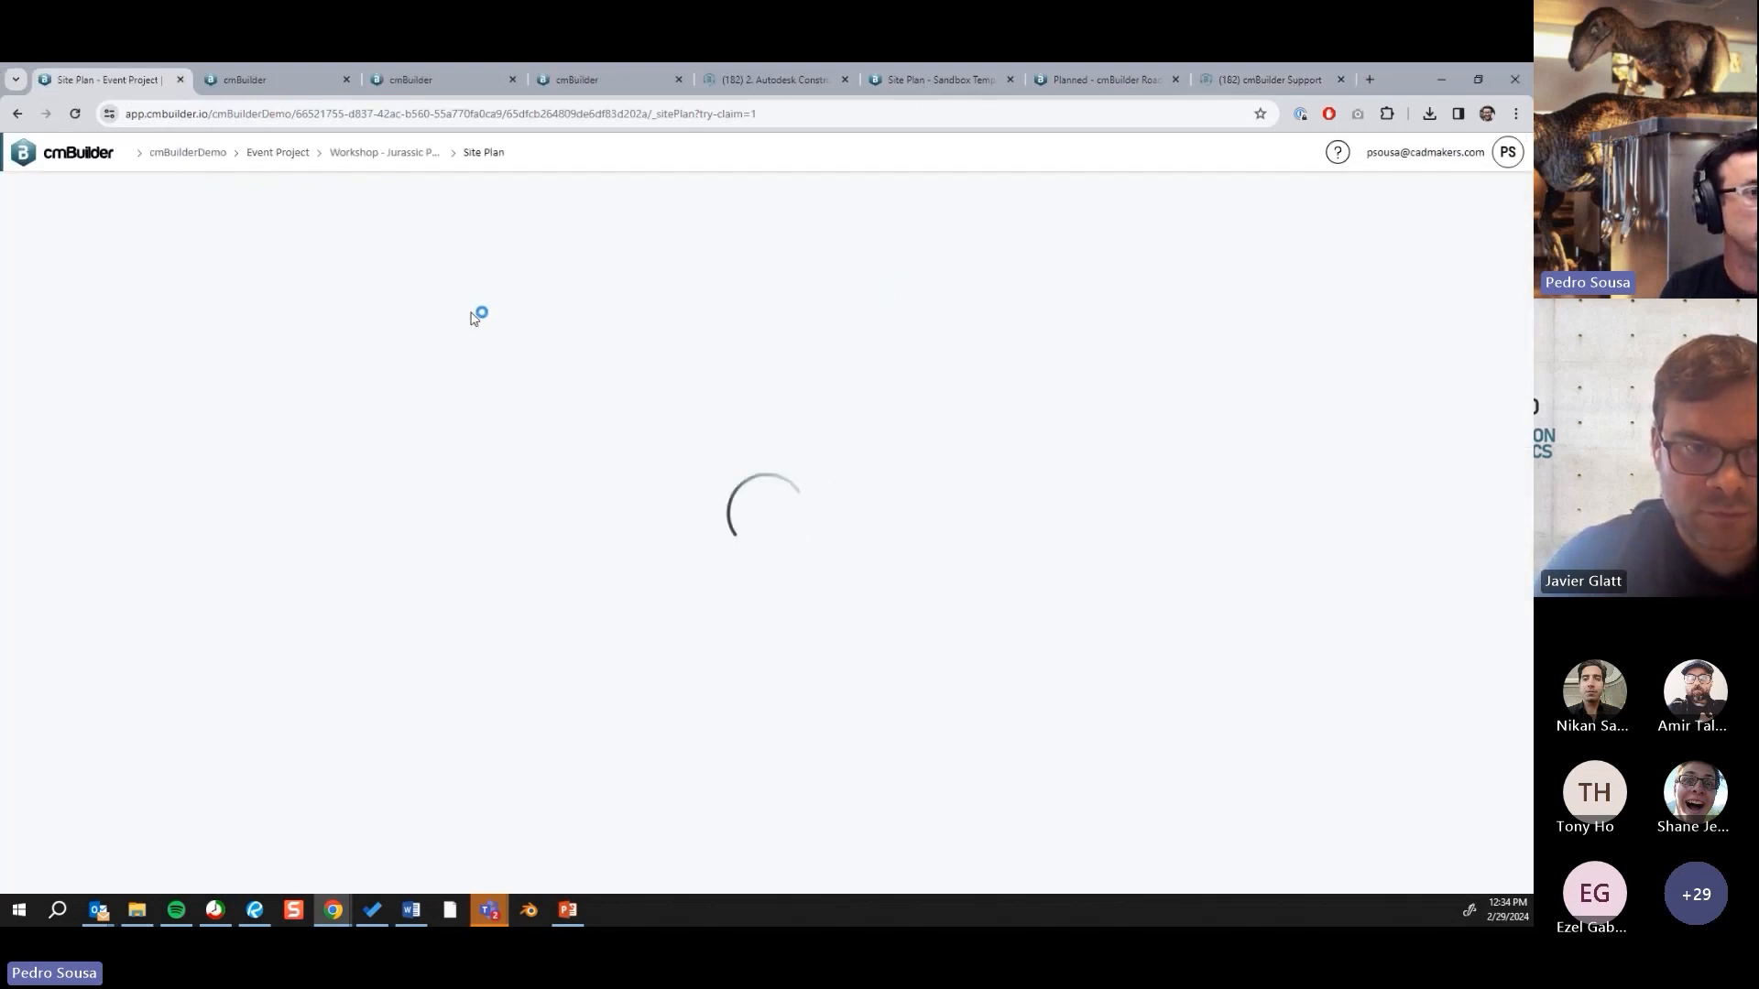
right_click(341, 912)
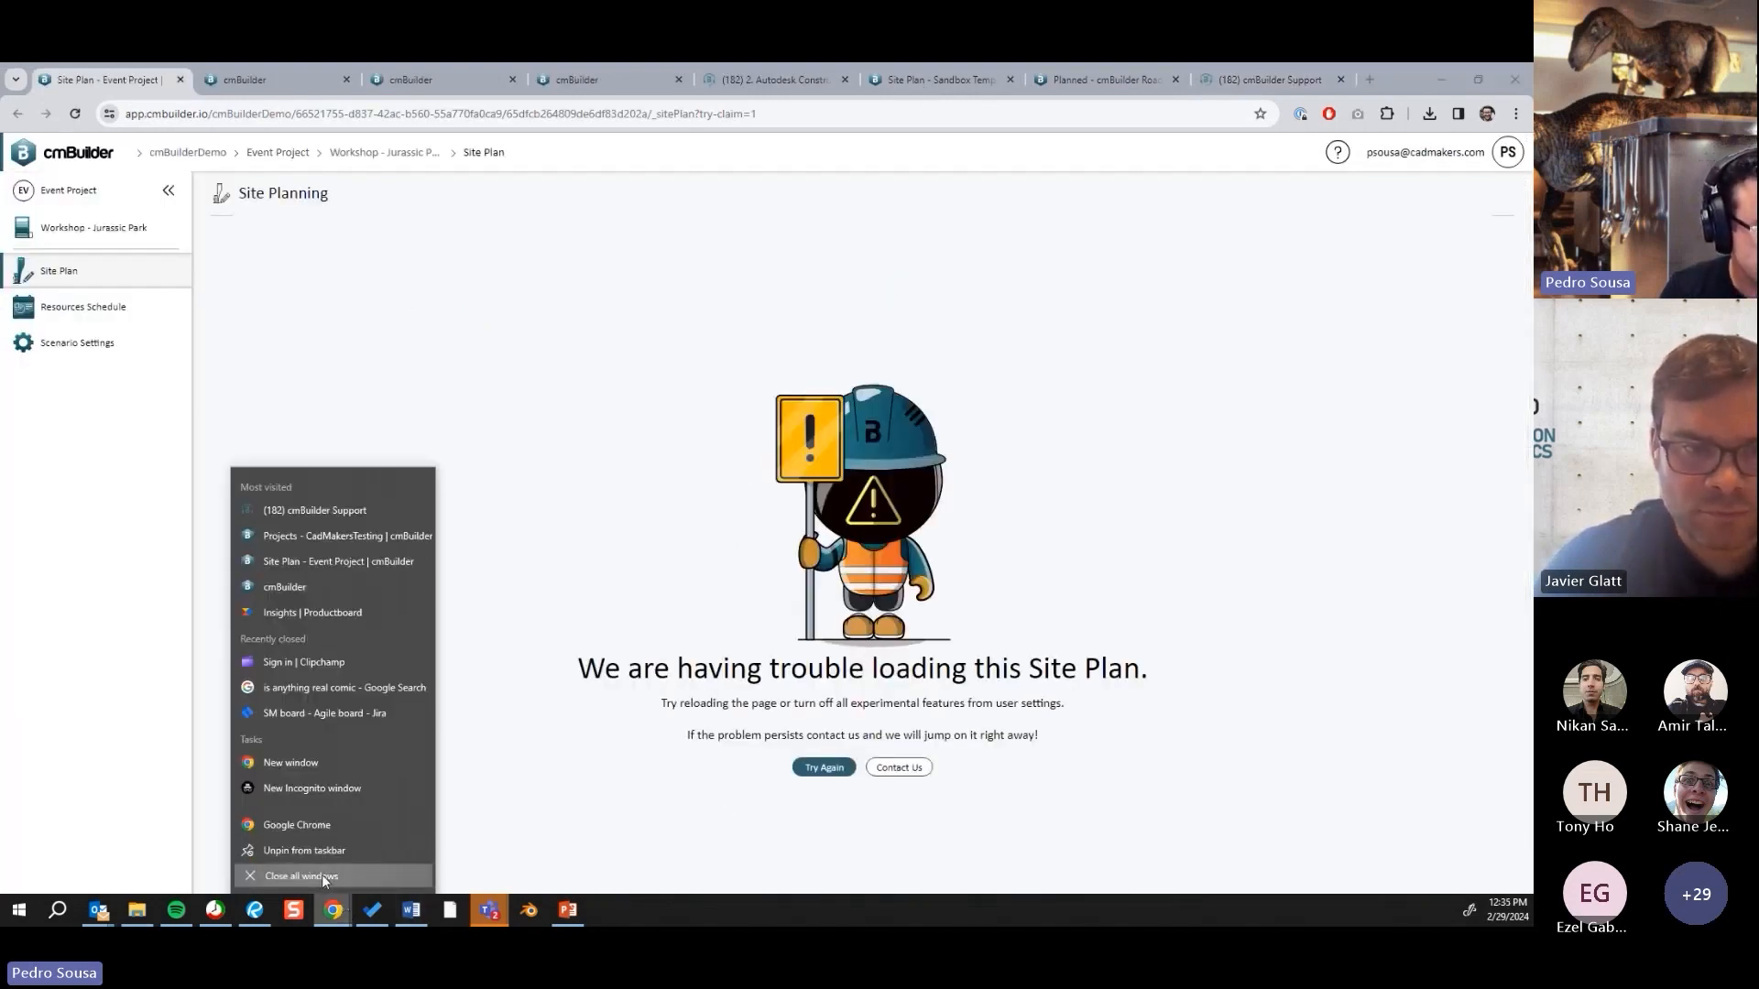
left_click(321, 875)
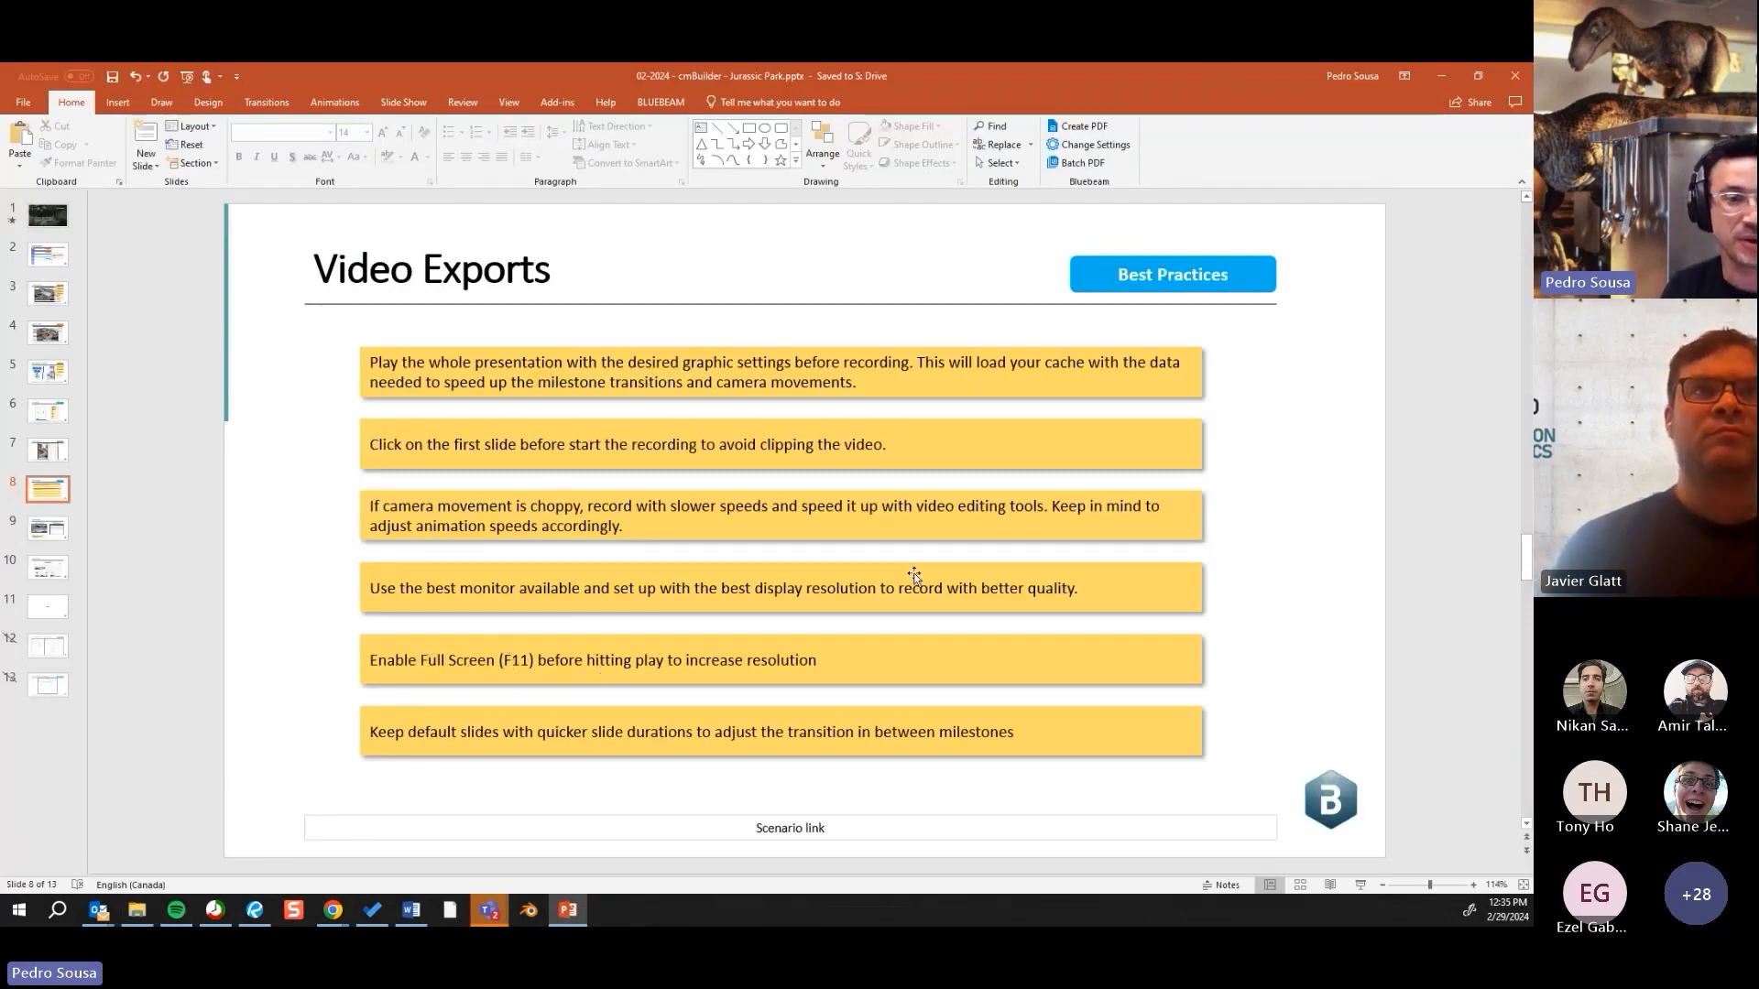
Step: Put the PowerPoint deck aside and preview the Event Project site plan in full screen, returning to the normal window
left_click(1442, 76)
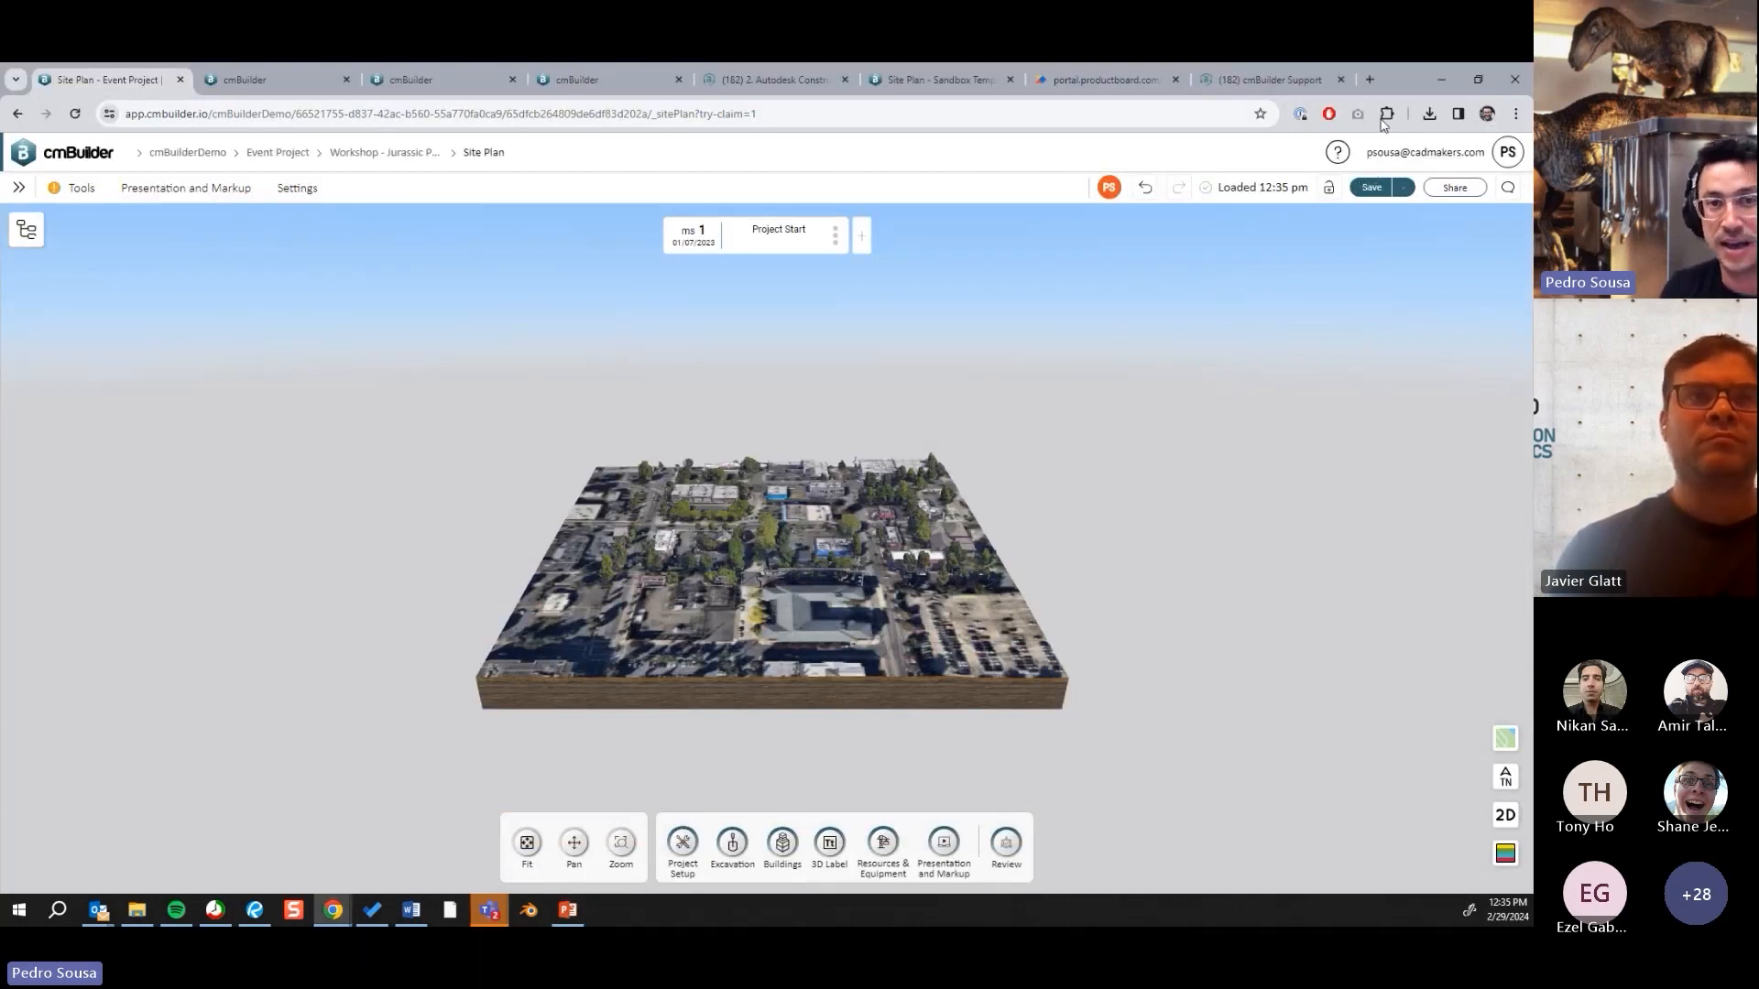
key("F11")
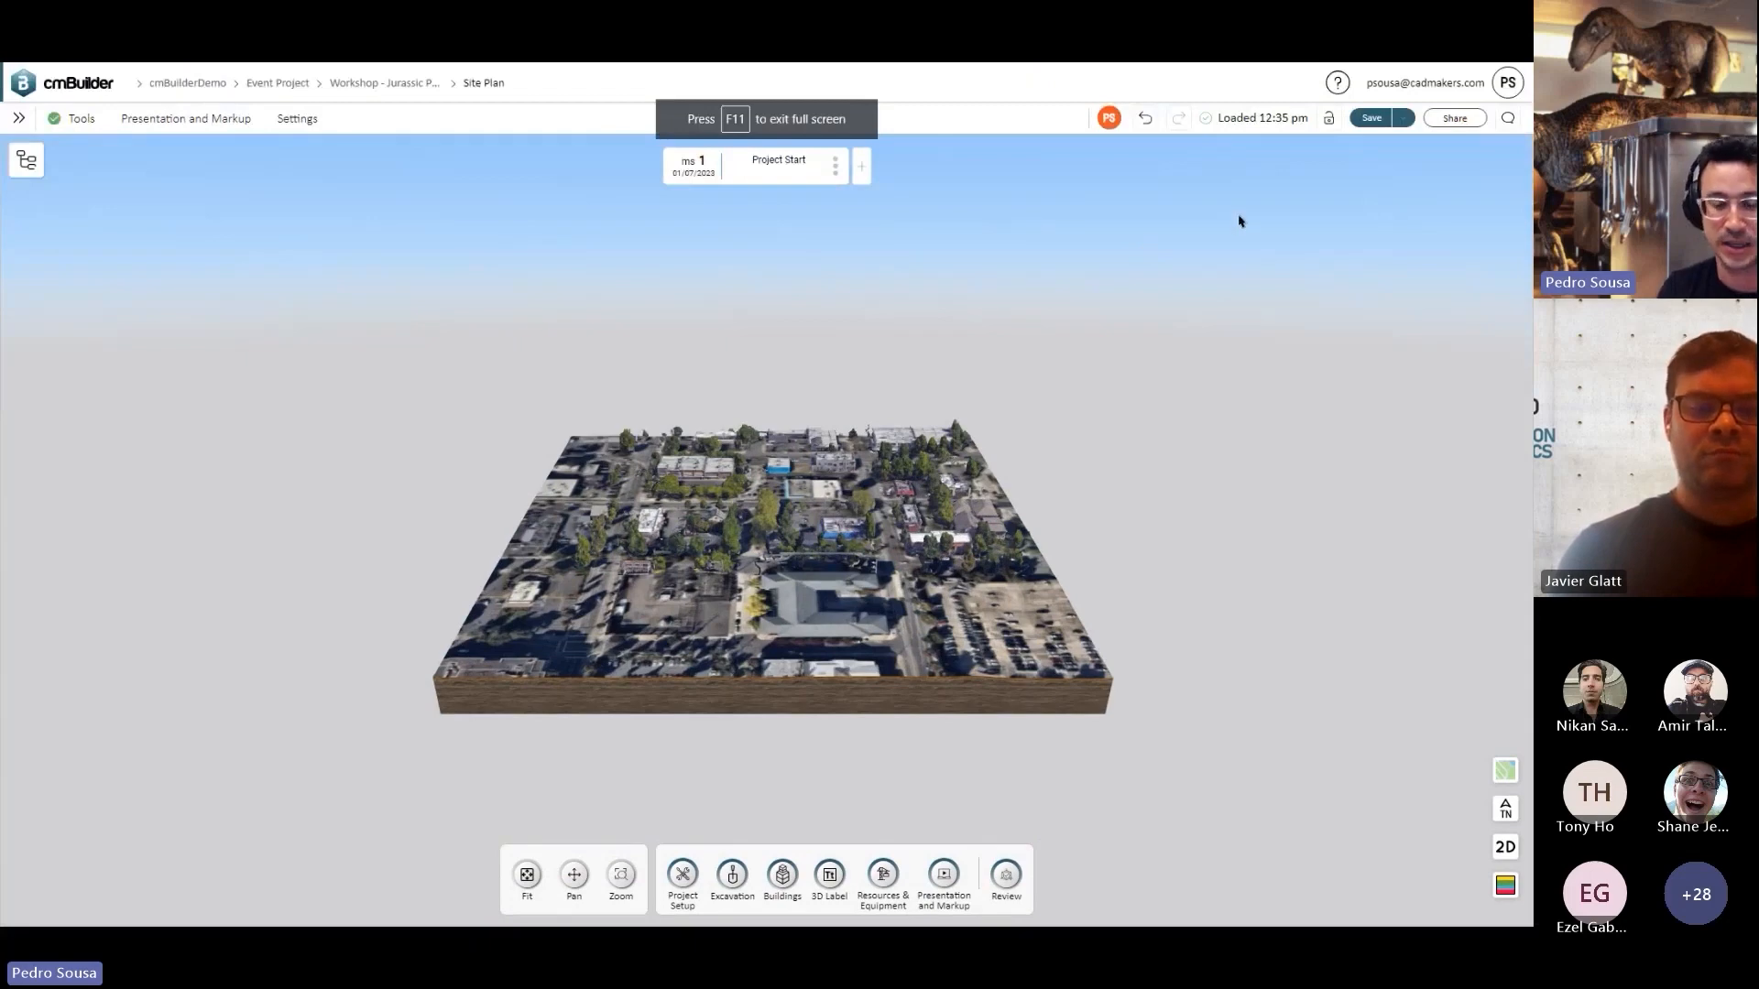
key("F11")
Step: Start a presentation video export, allow cmBuilder to capture the site plan tab, and preview the recording screen in full screen
left_click(1455, 187)
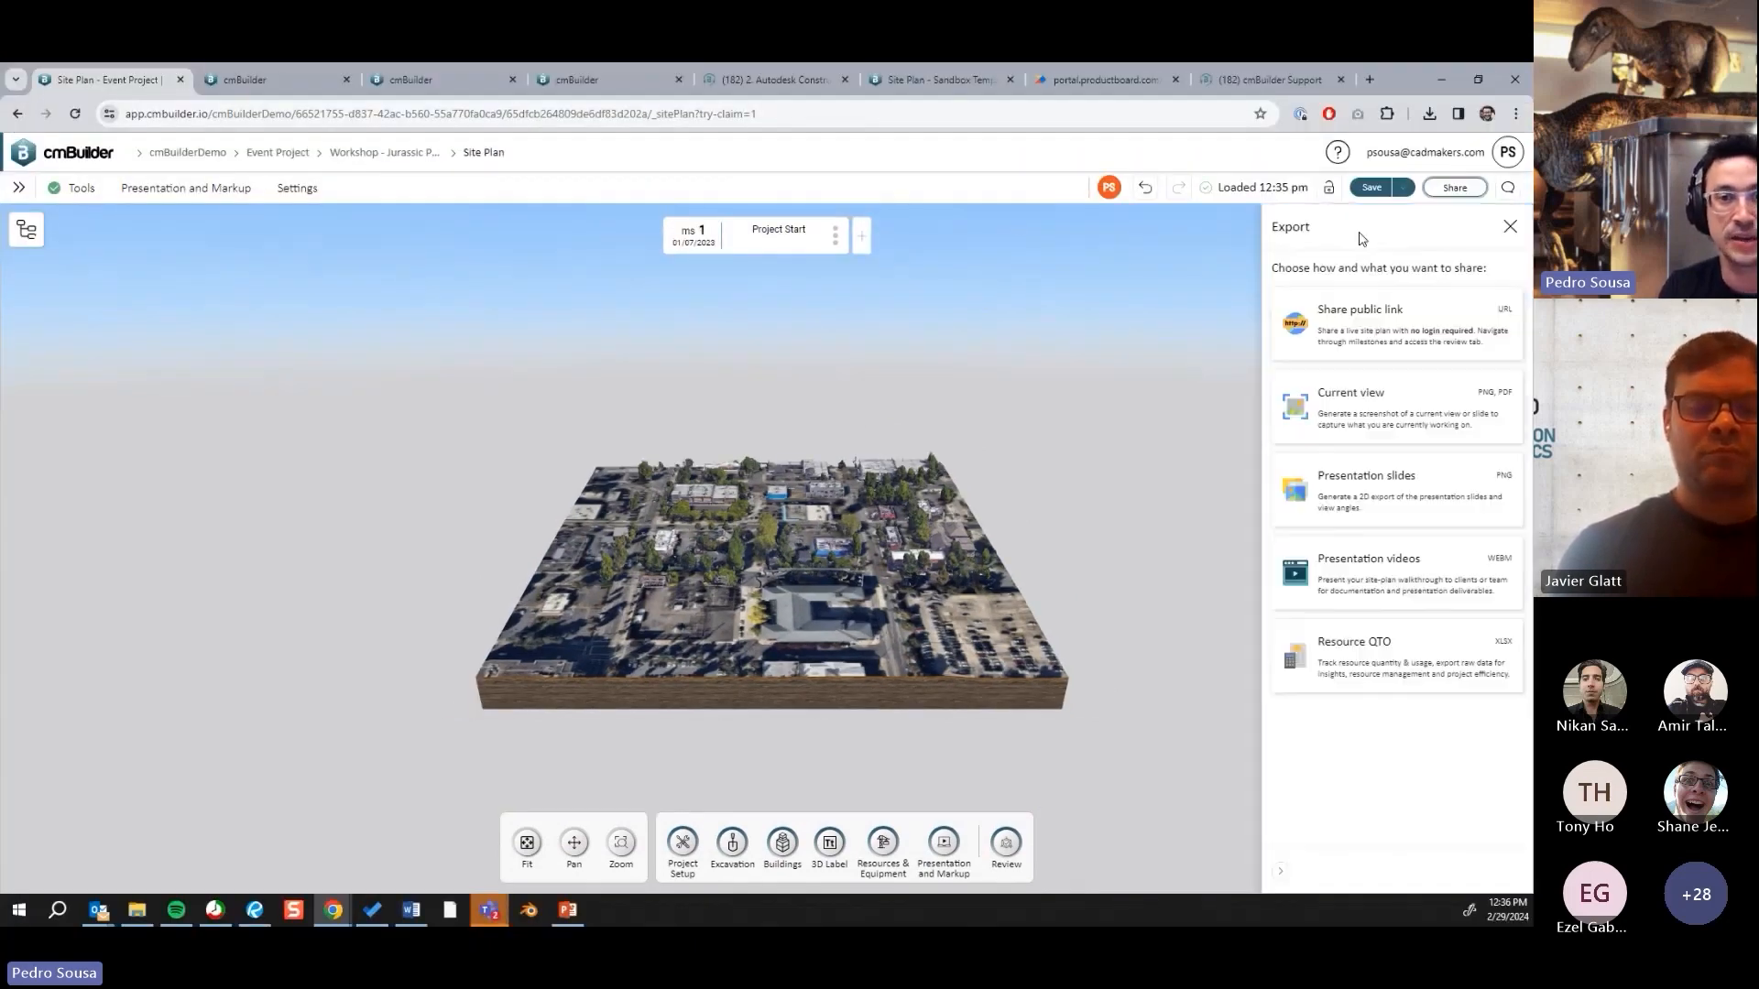
left_click(1374, 559)
left_click(707, 638)
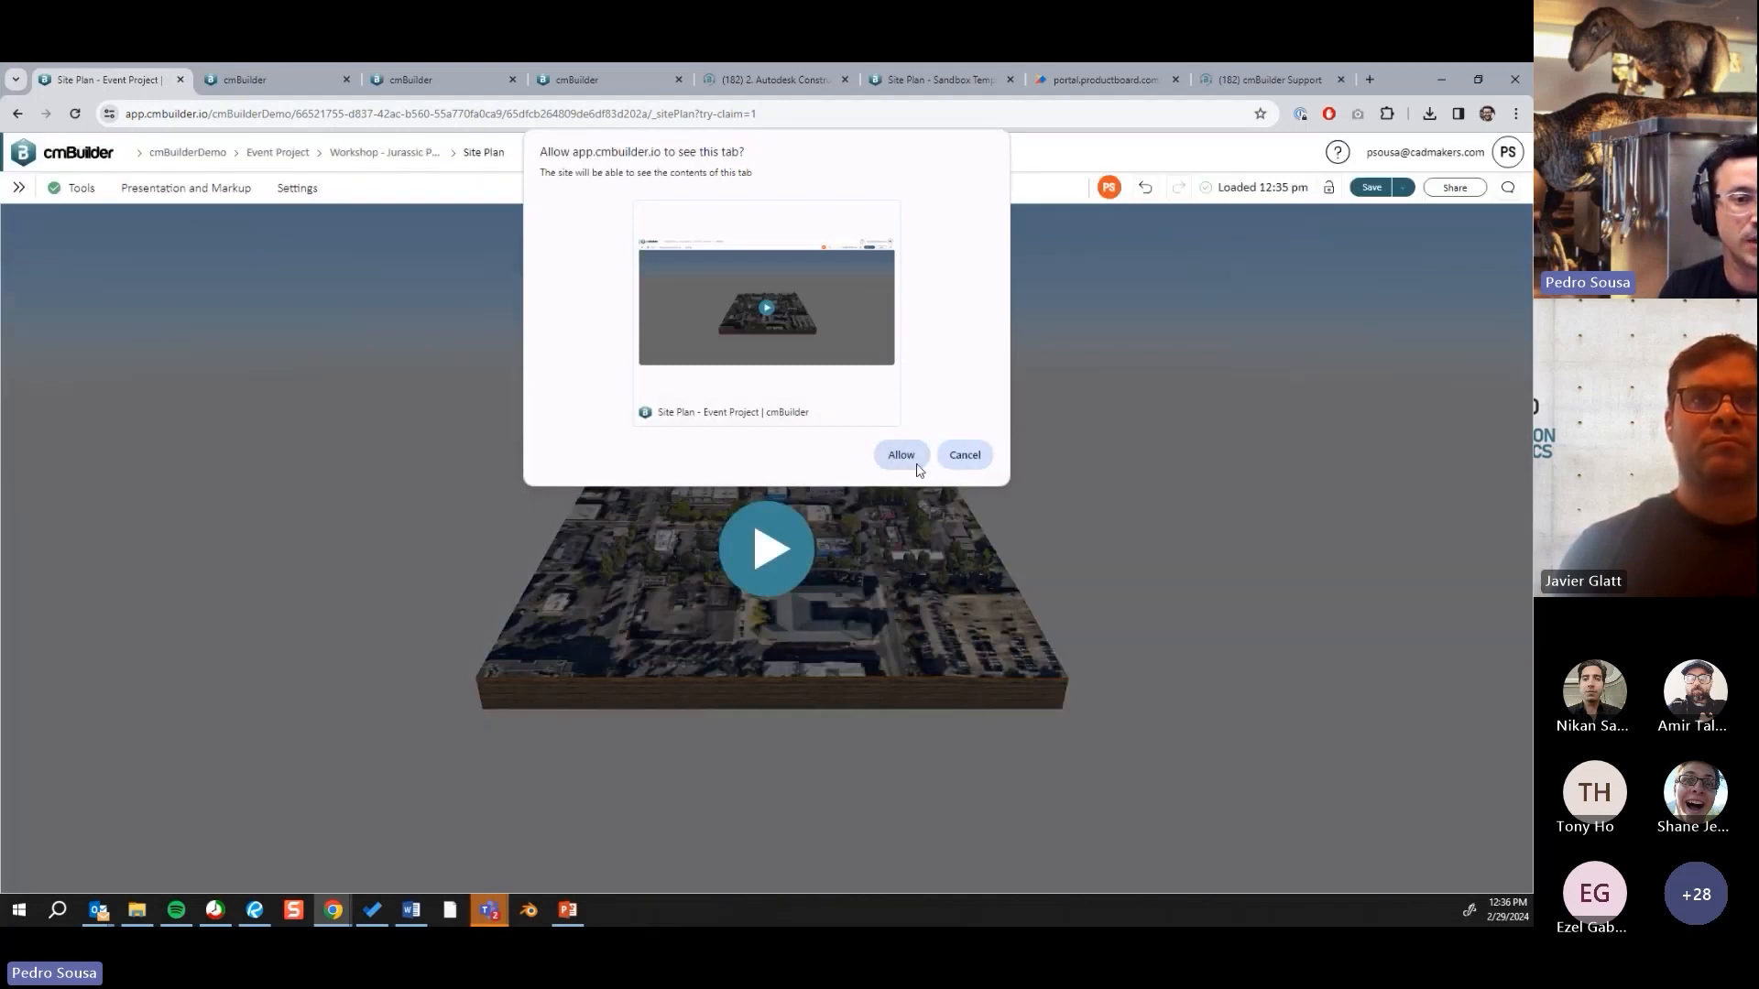
left_click(916, 463)
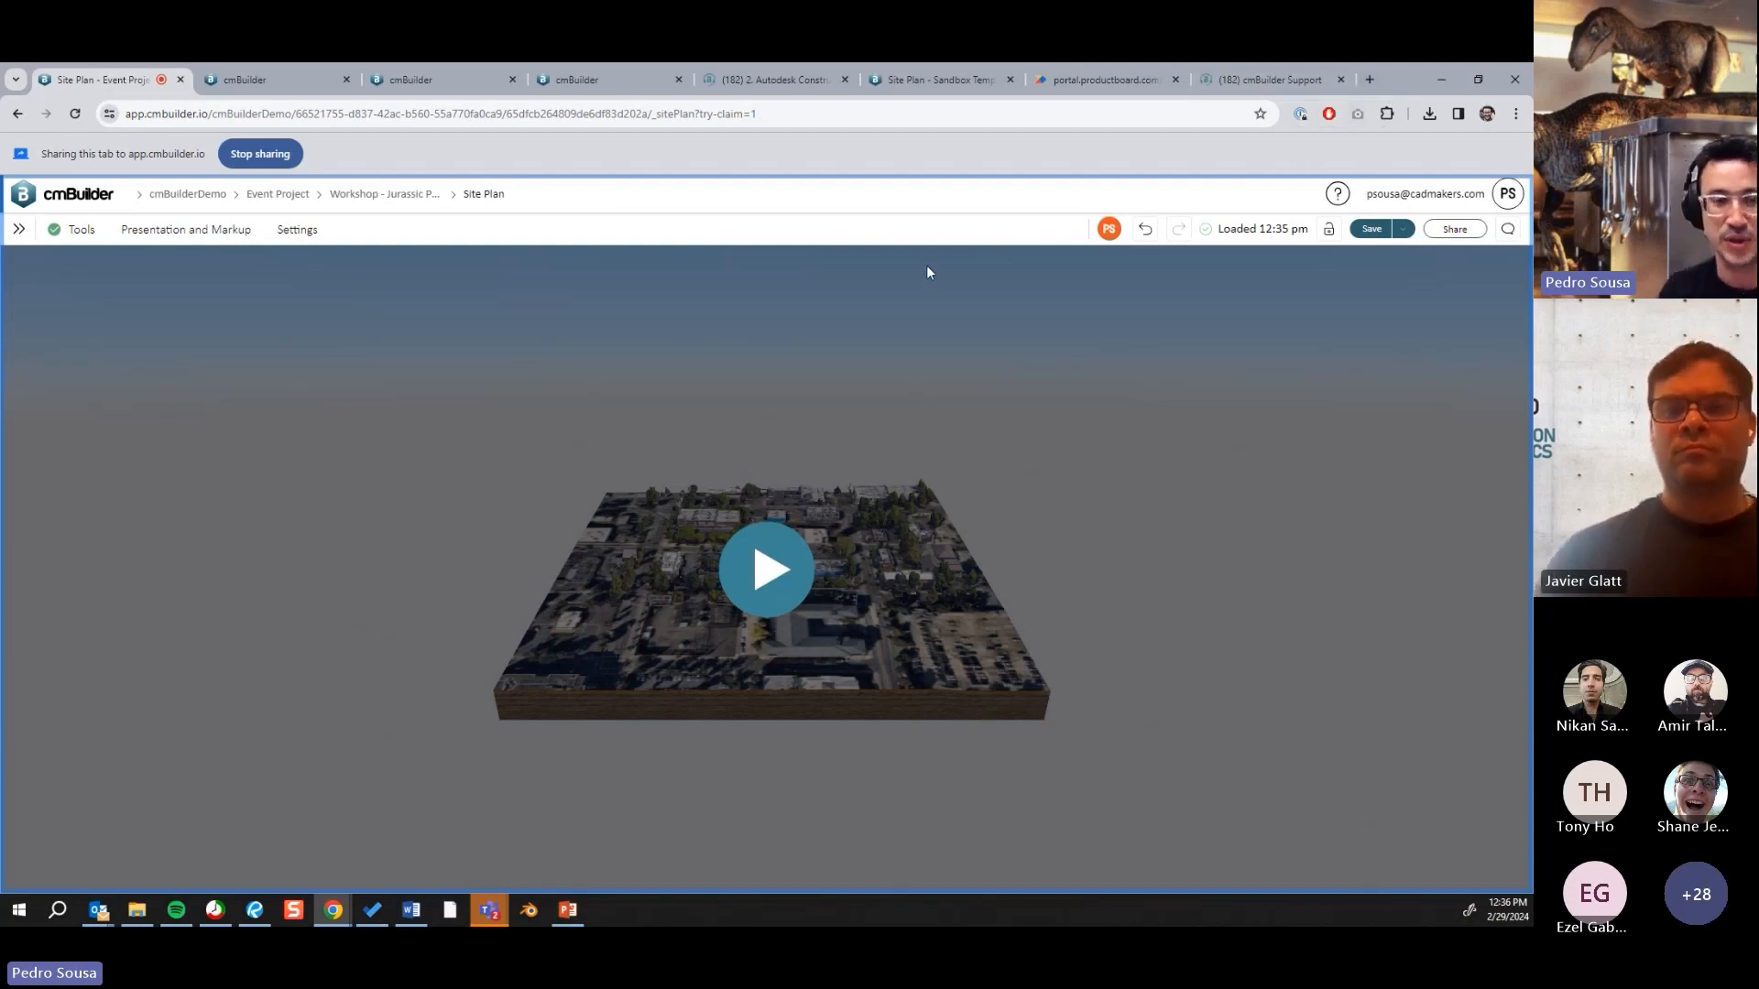
key("F11")
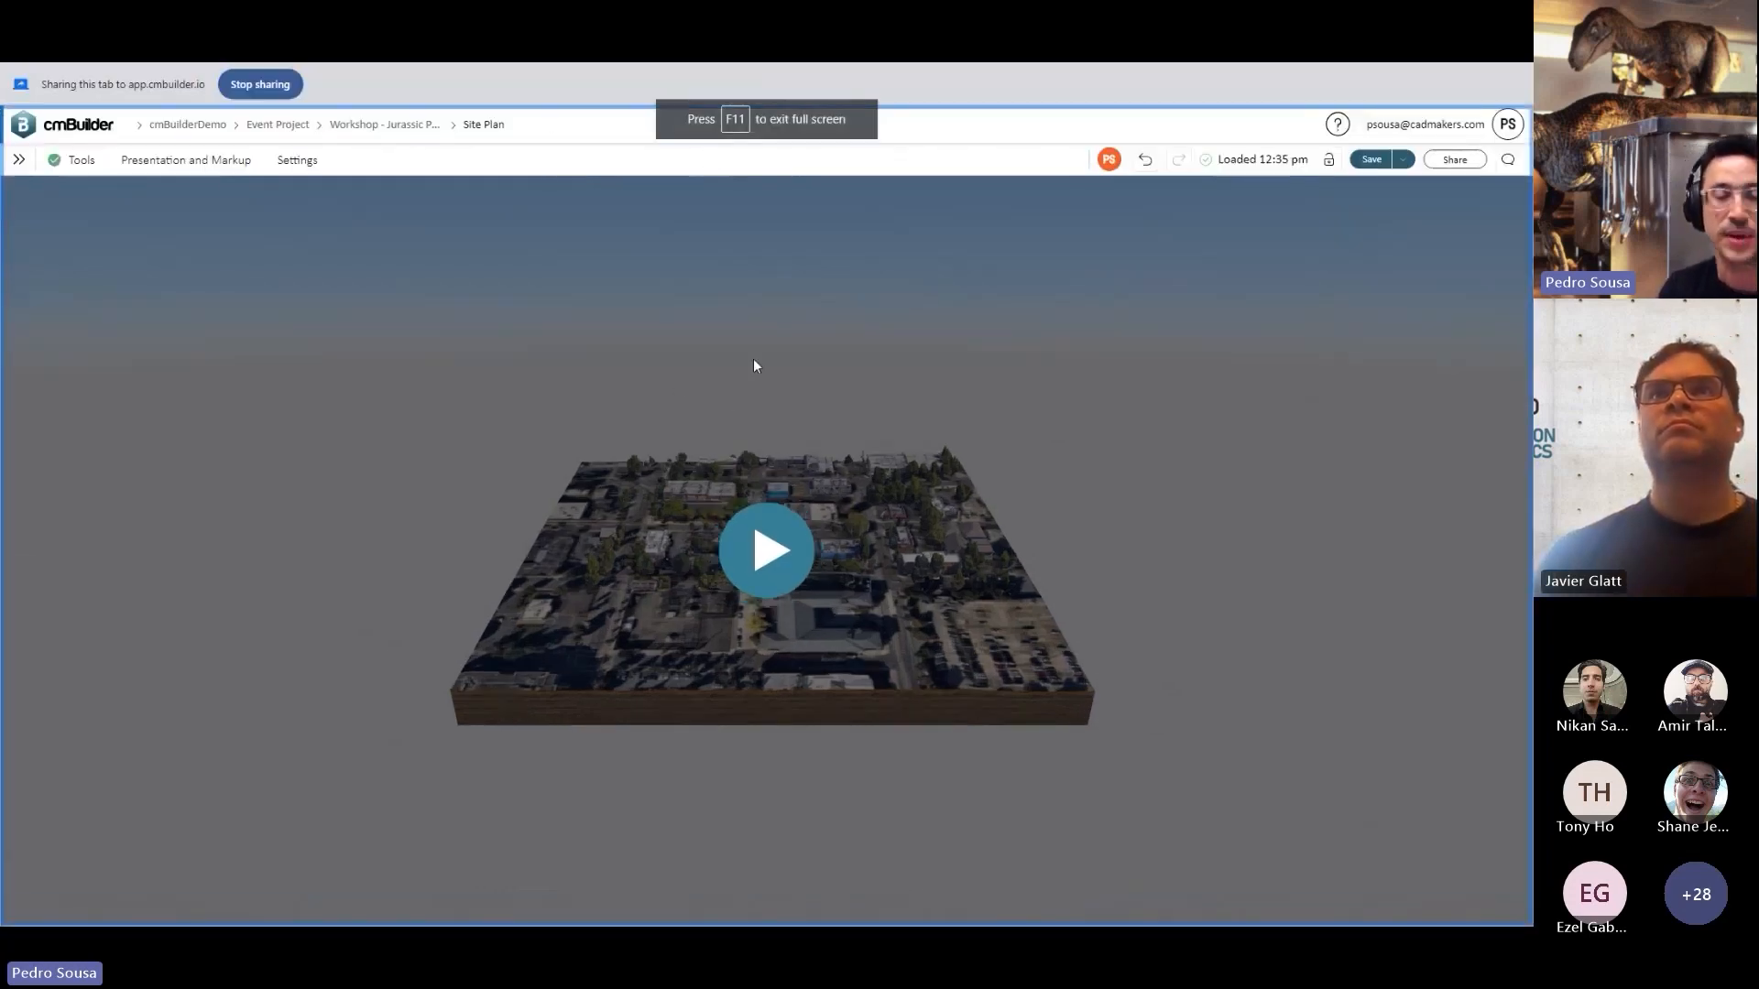
key("F11")
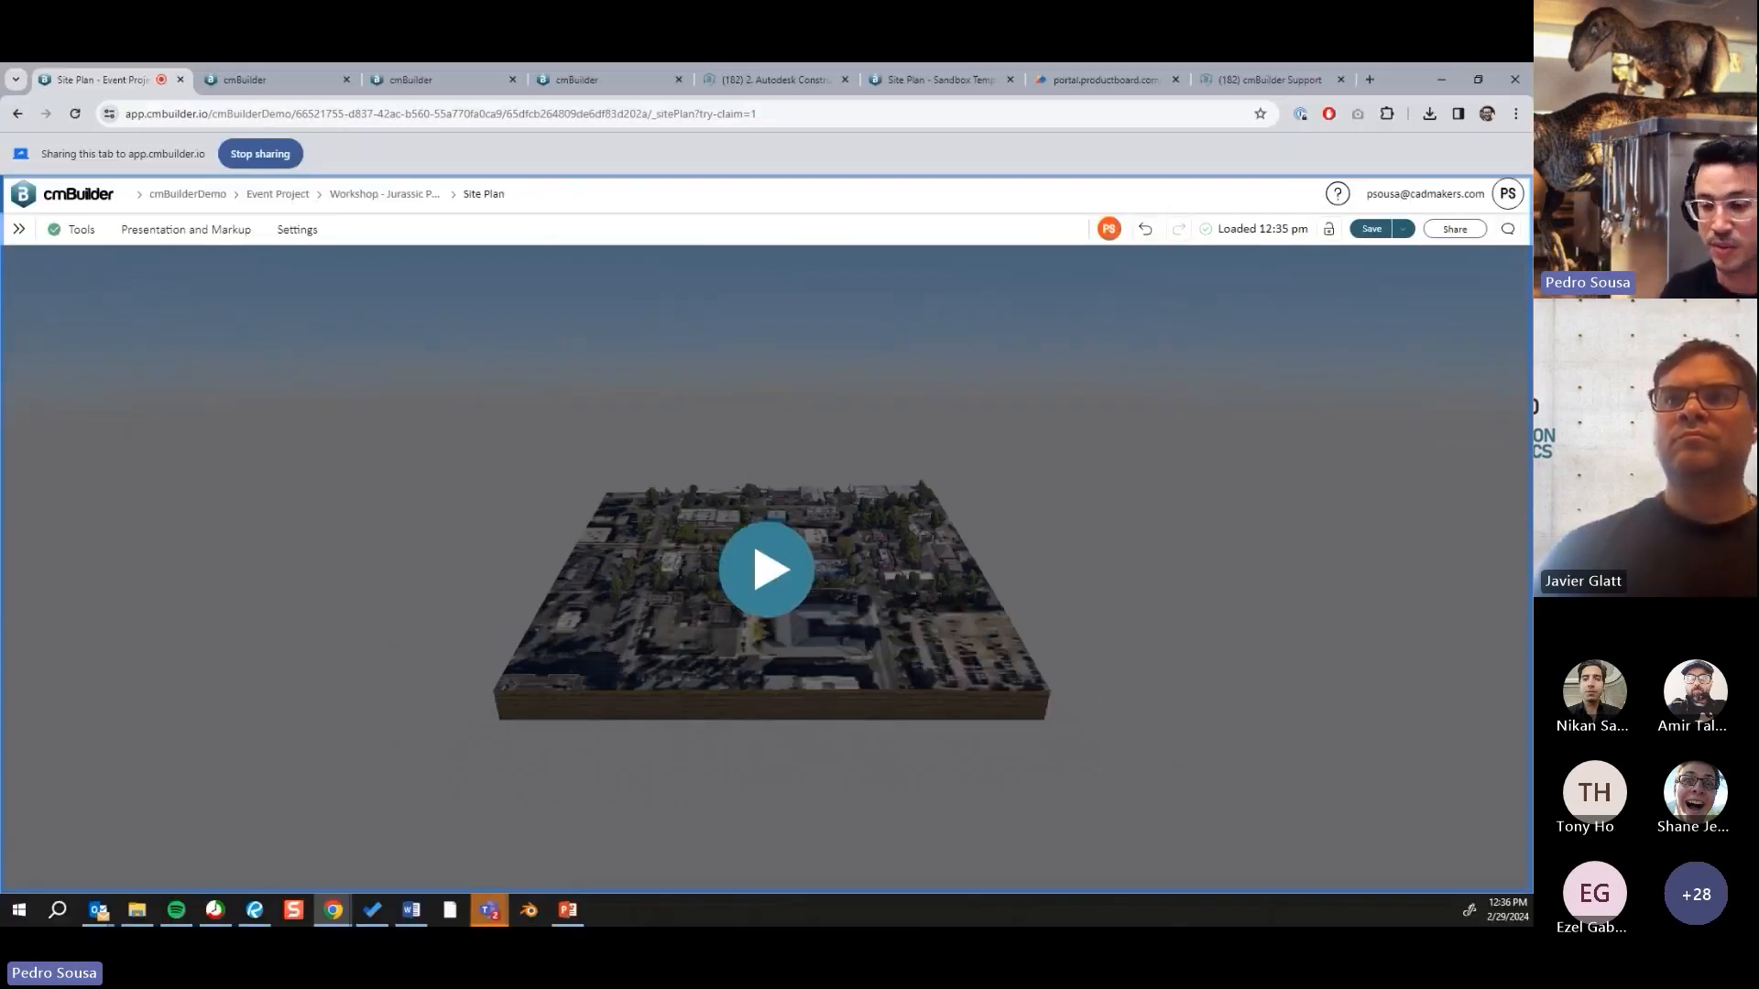
Step: Consult the Video Exports best practices slide in PowerPoint, then return to Chrome, stop sharing the tab and leave the recording screen
key("alt+Tab")
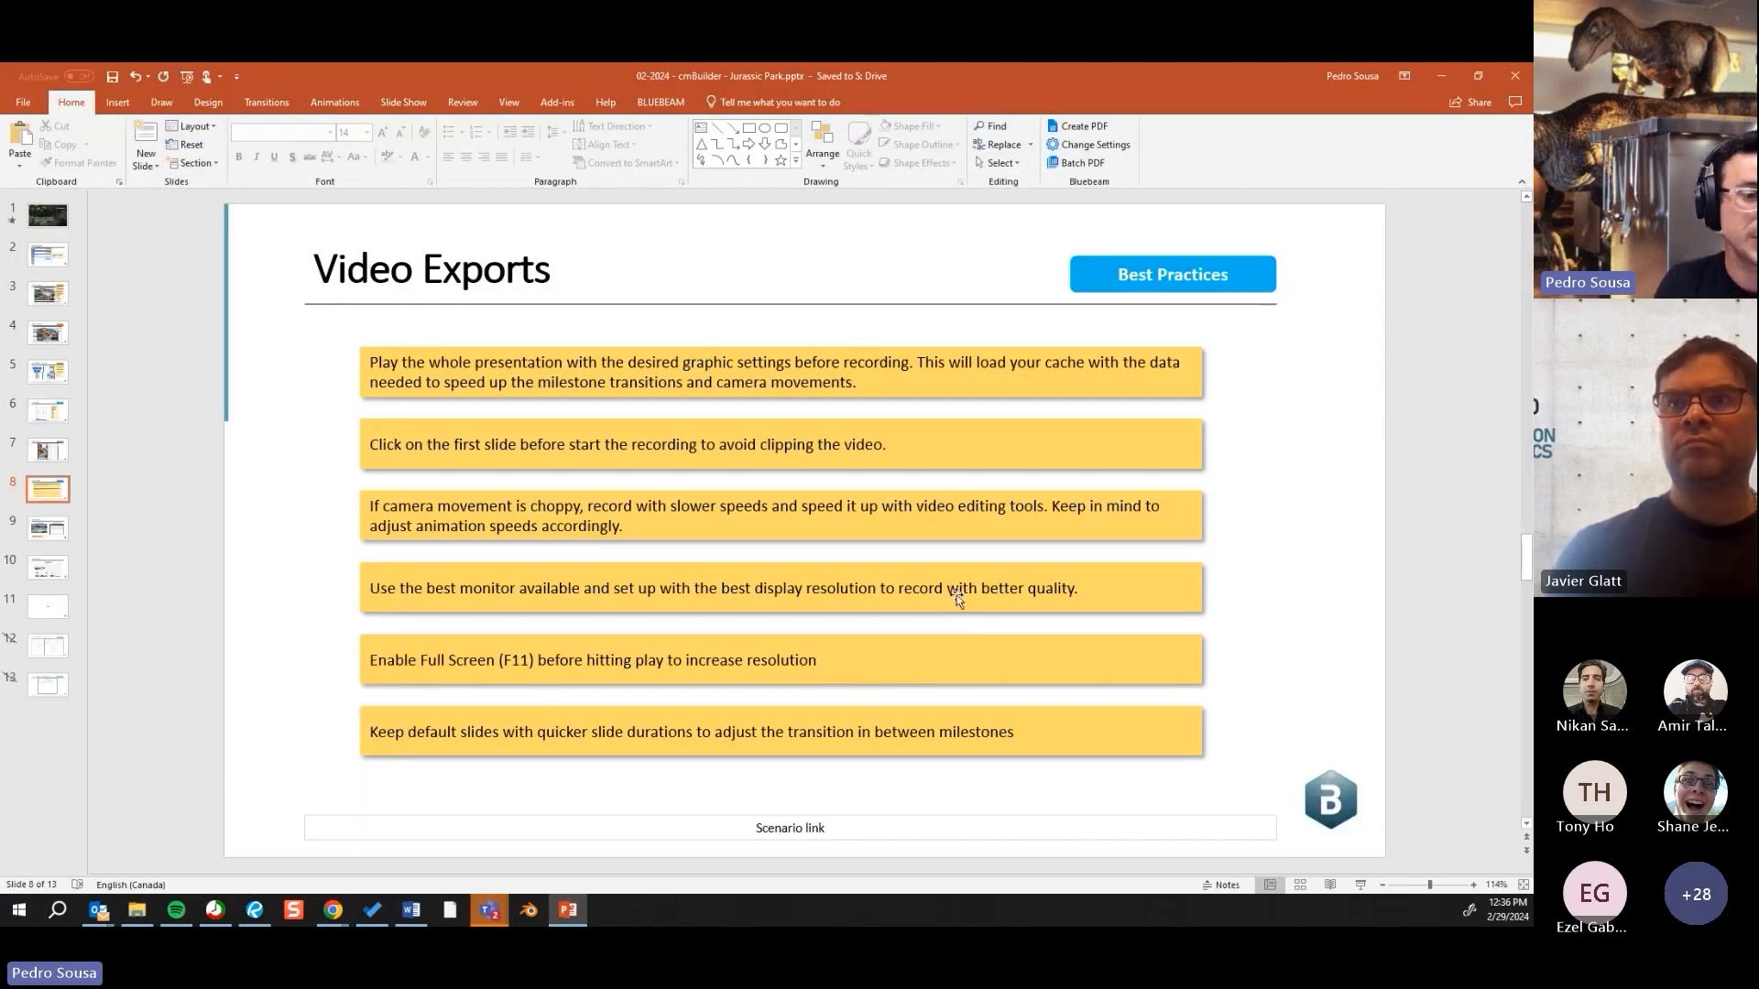
left_click(1440, 73)
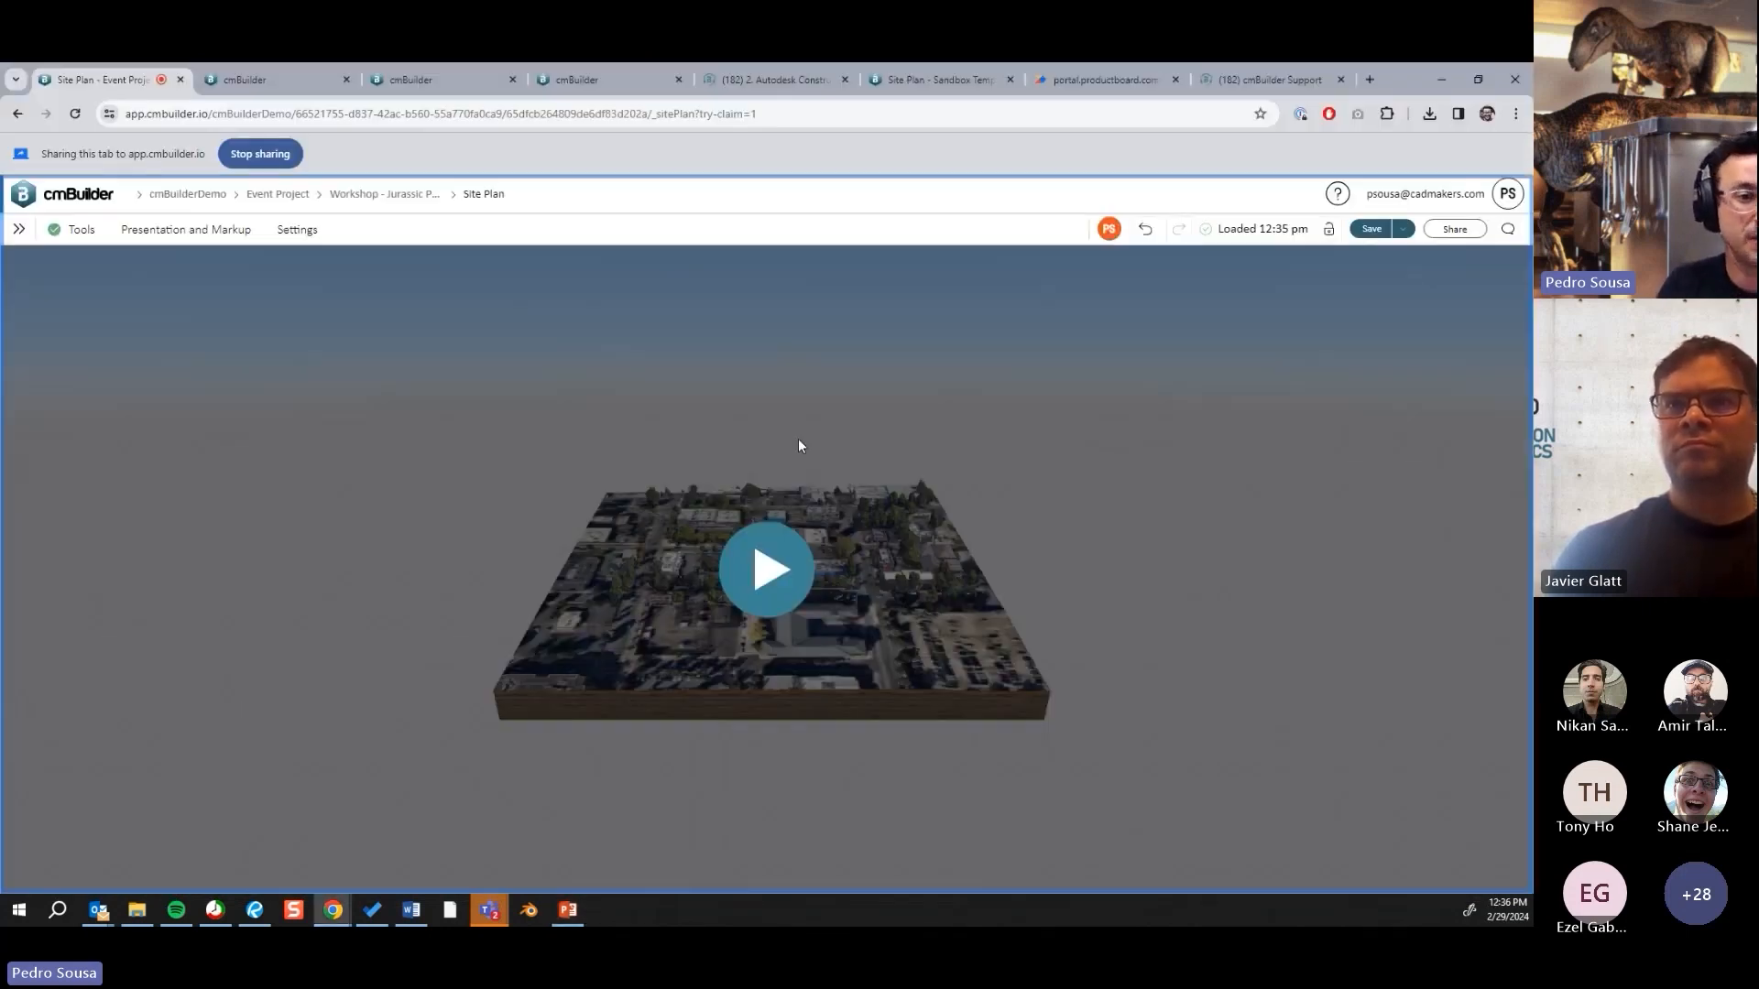
left_click(284, 147)
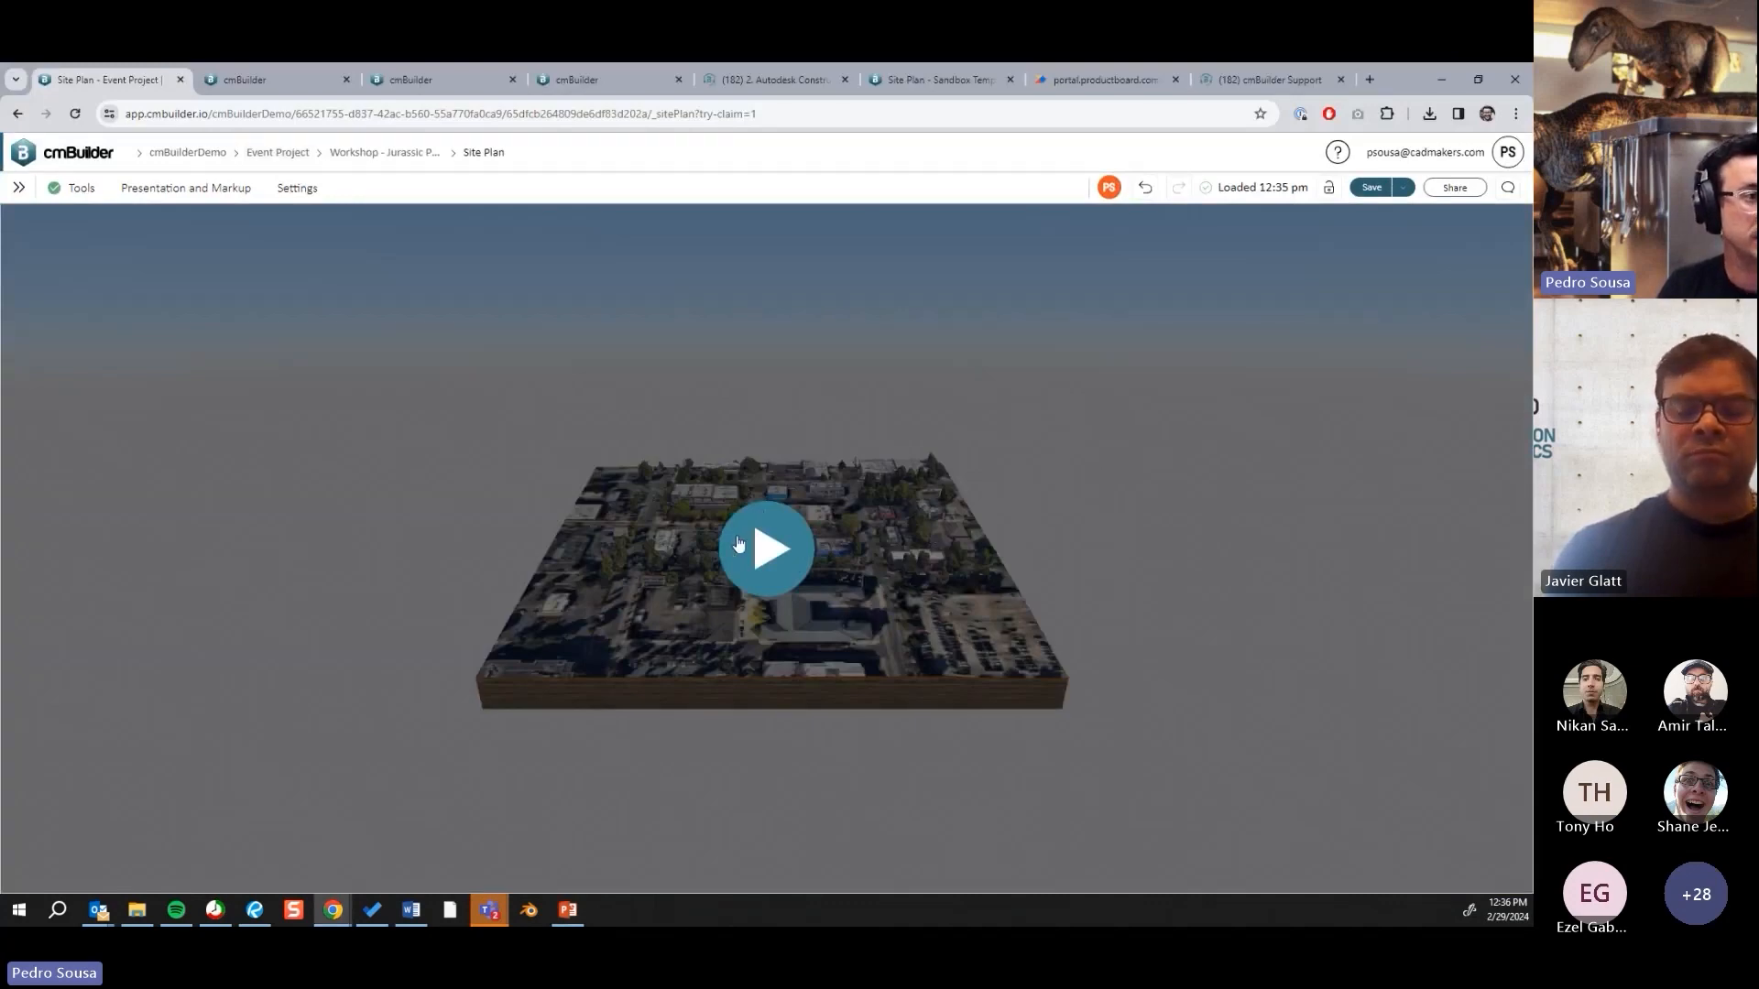
left_click(766, 548)
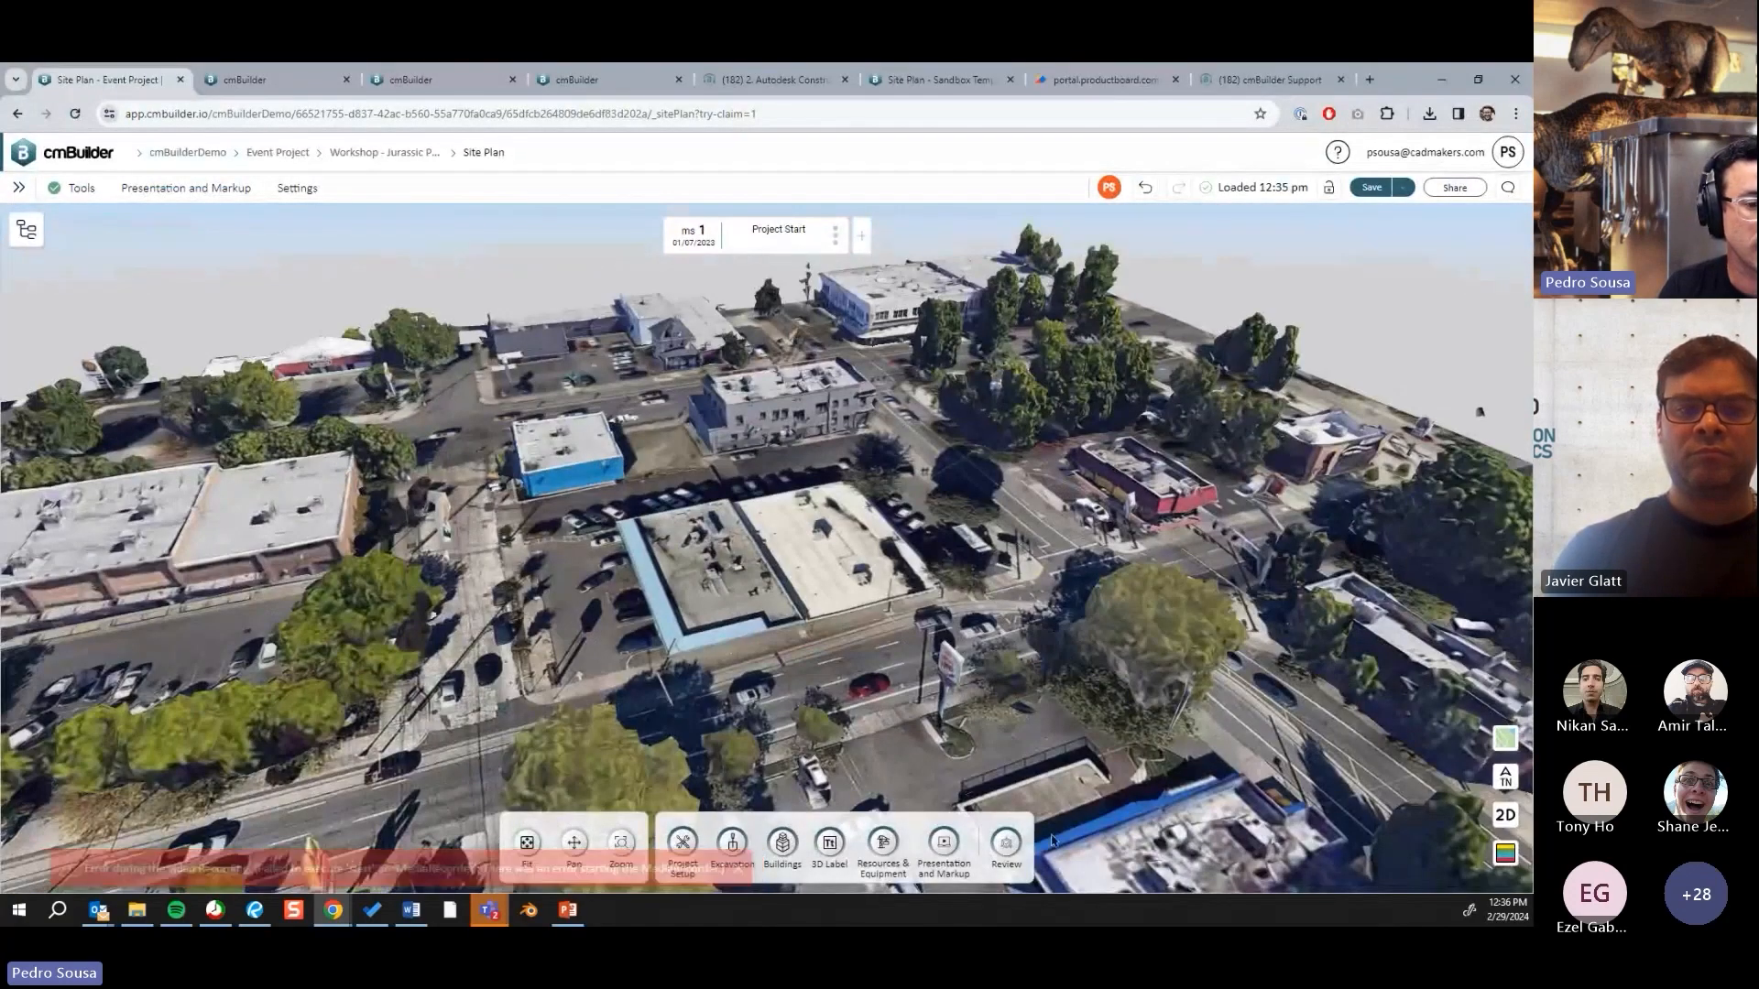
Step: Open the site plan's presentation and markup slides
left_click(943, 847)
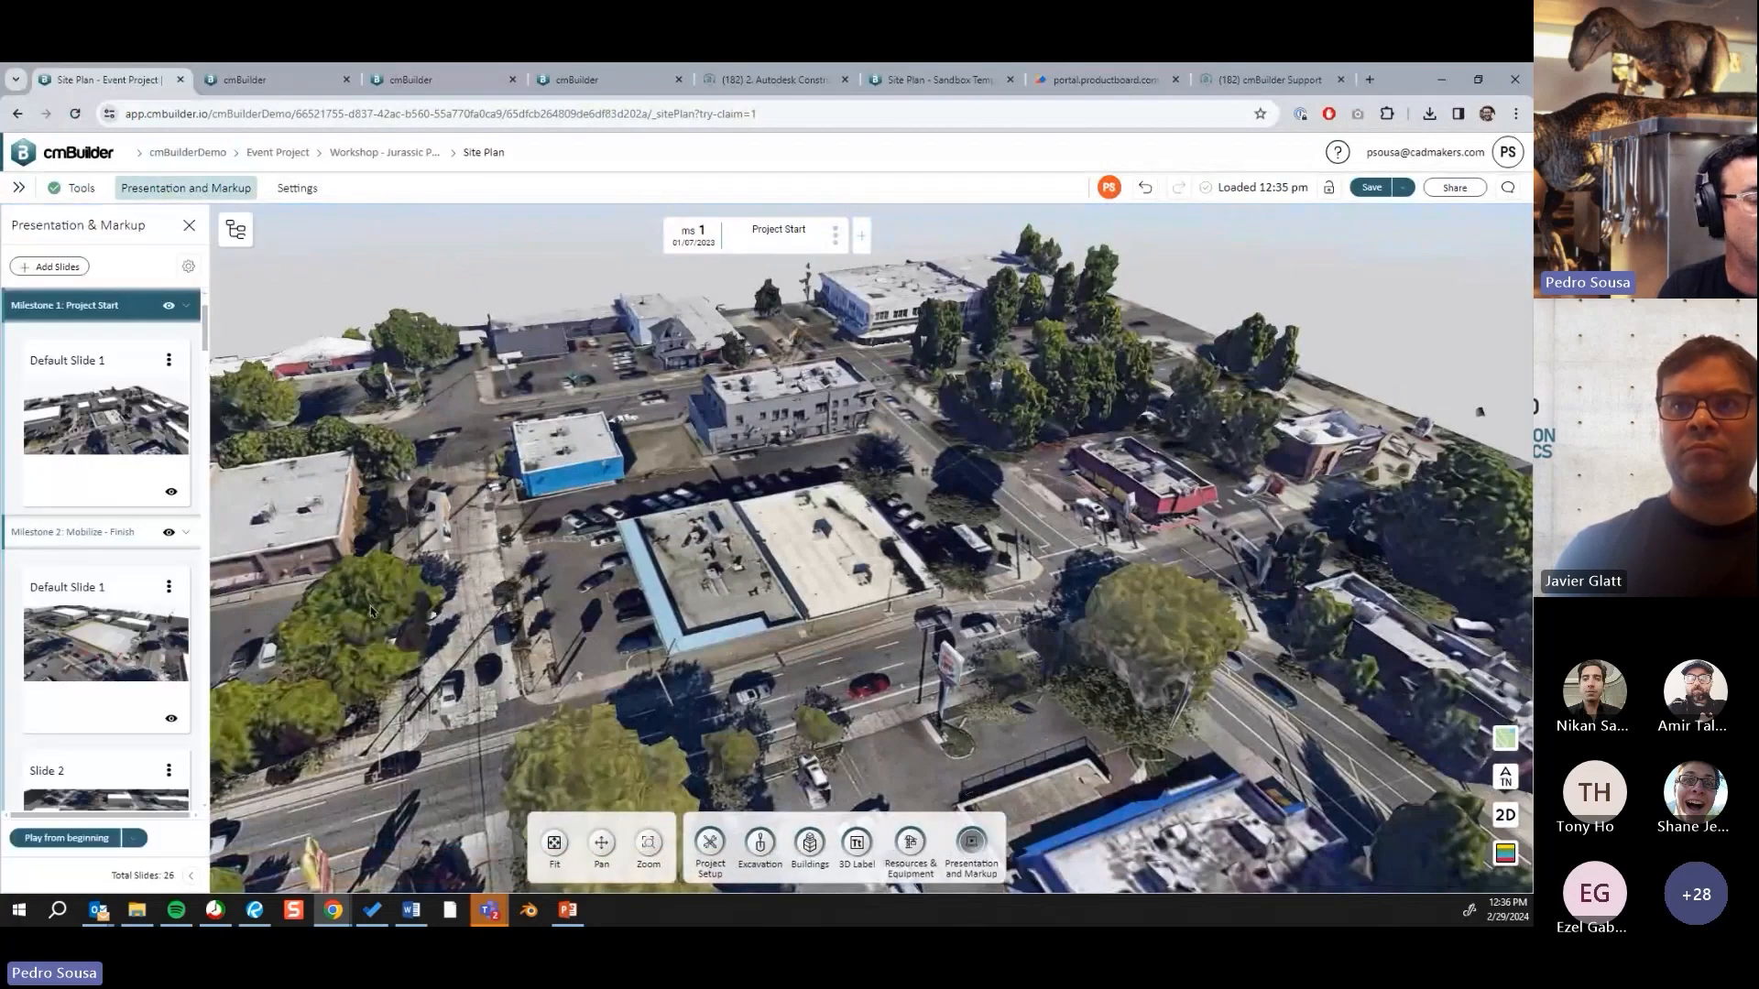
left_click(286, 78)
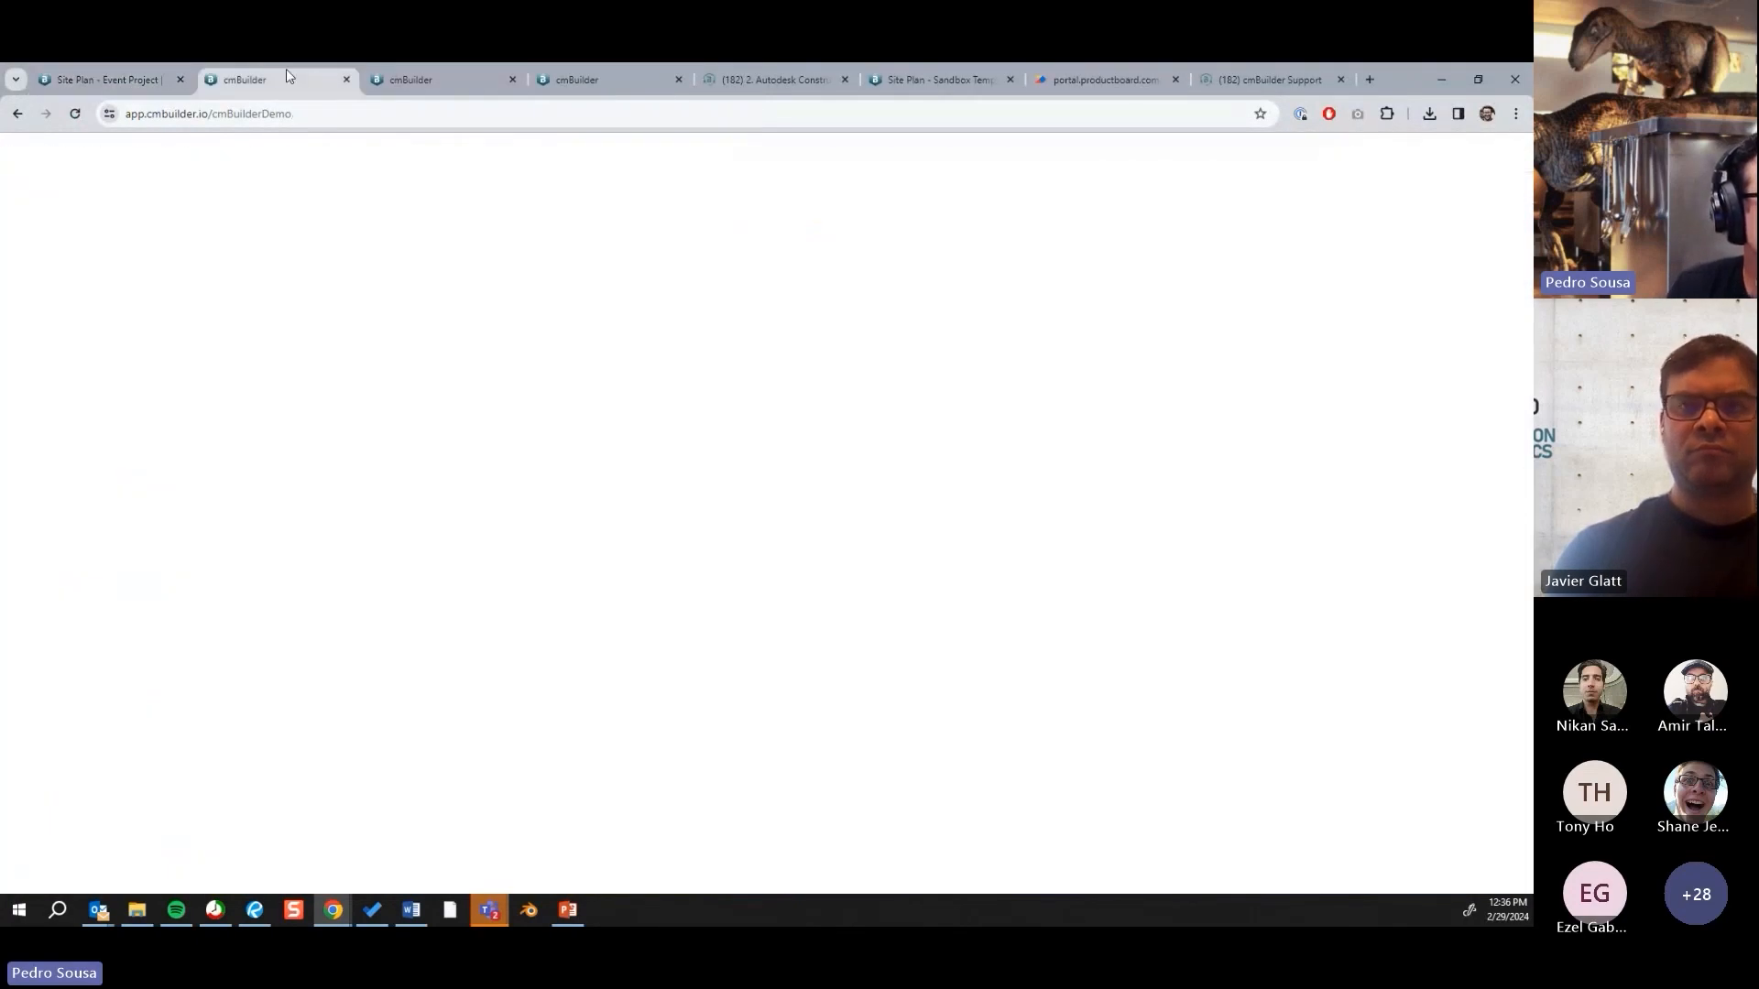
left_click(137, 80)
Step: Open the Event Project overview in a separate tab and duplicate the Workshop - Jurassic Park scenario without Markups & Presentation Slides
middle_click(288, 152)
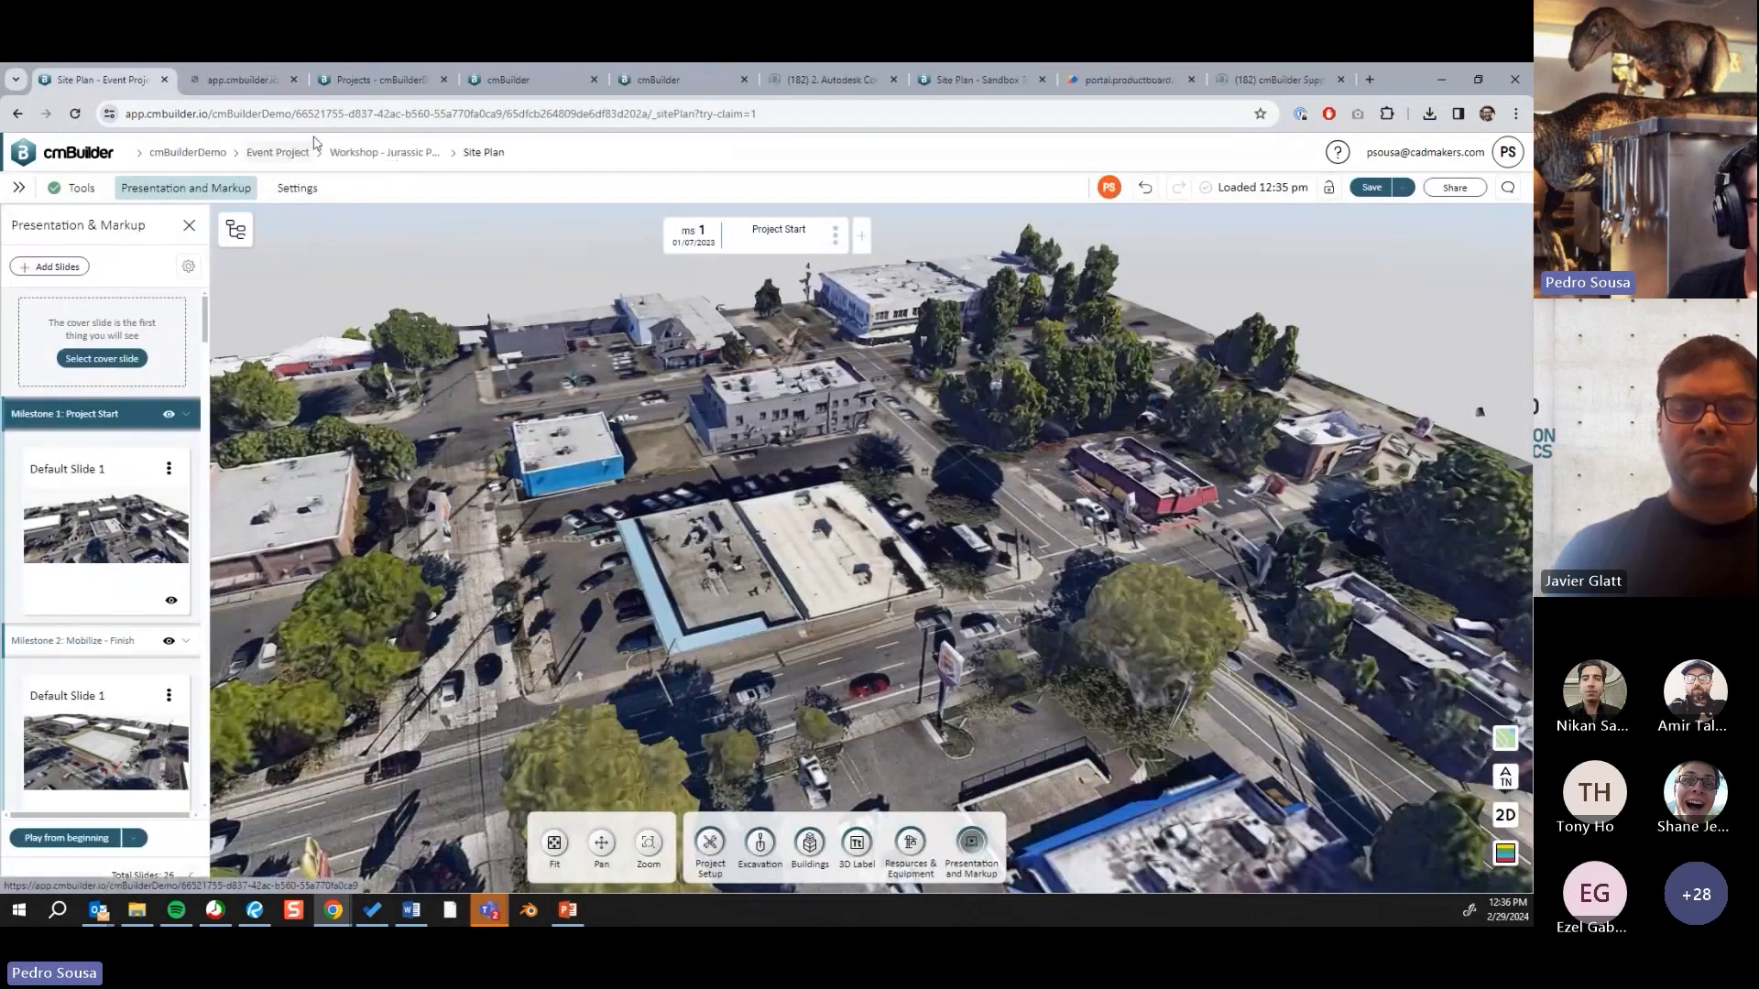
left_click(256, 80)
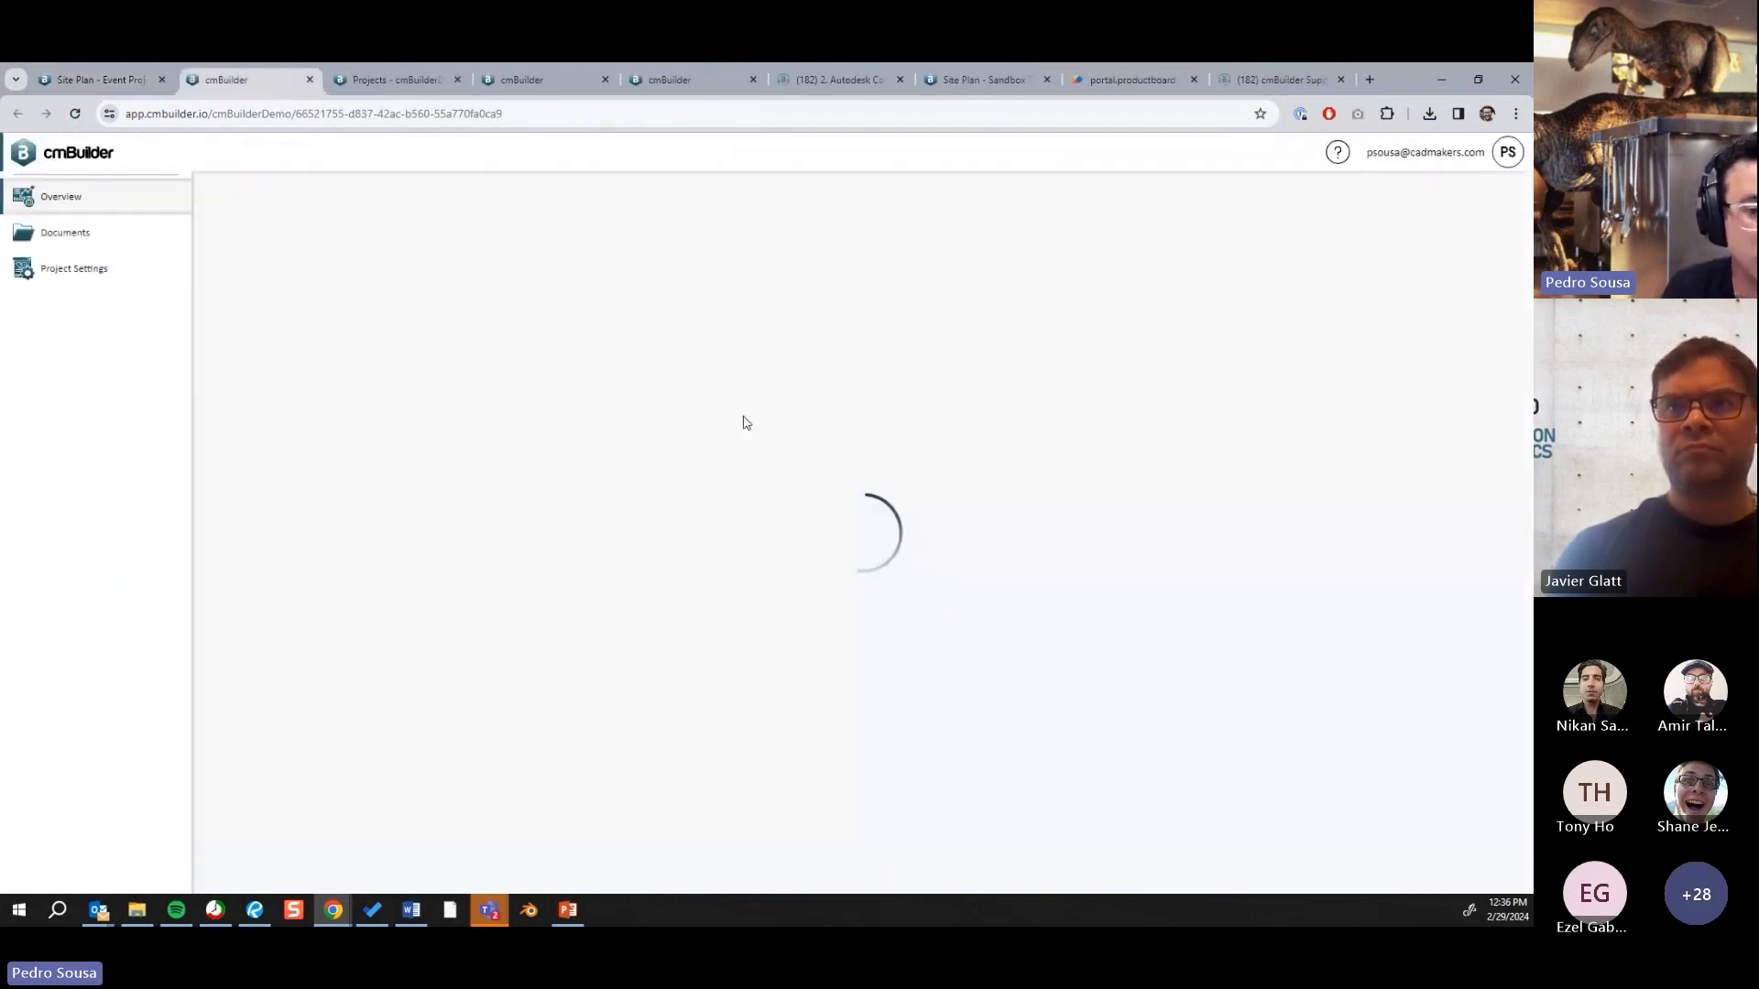
scroll(805, 589, "down", 10)
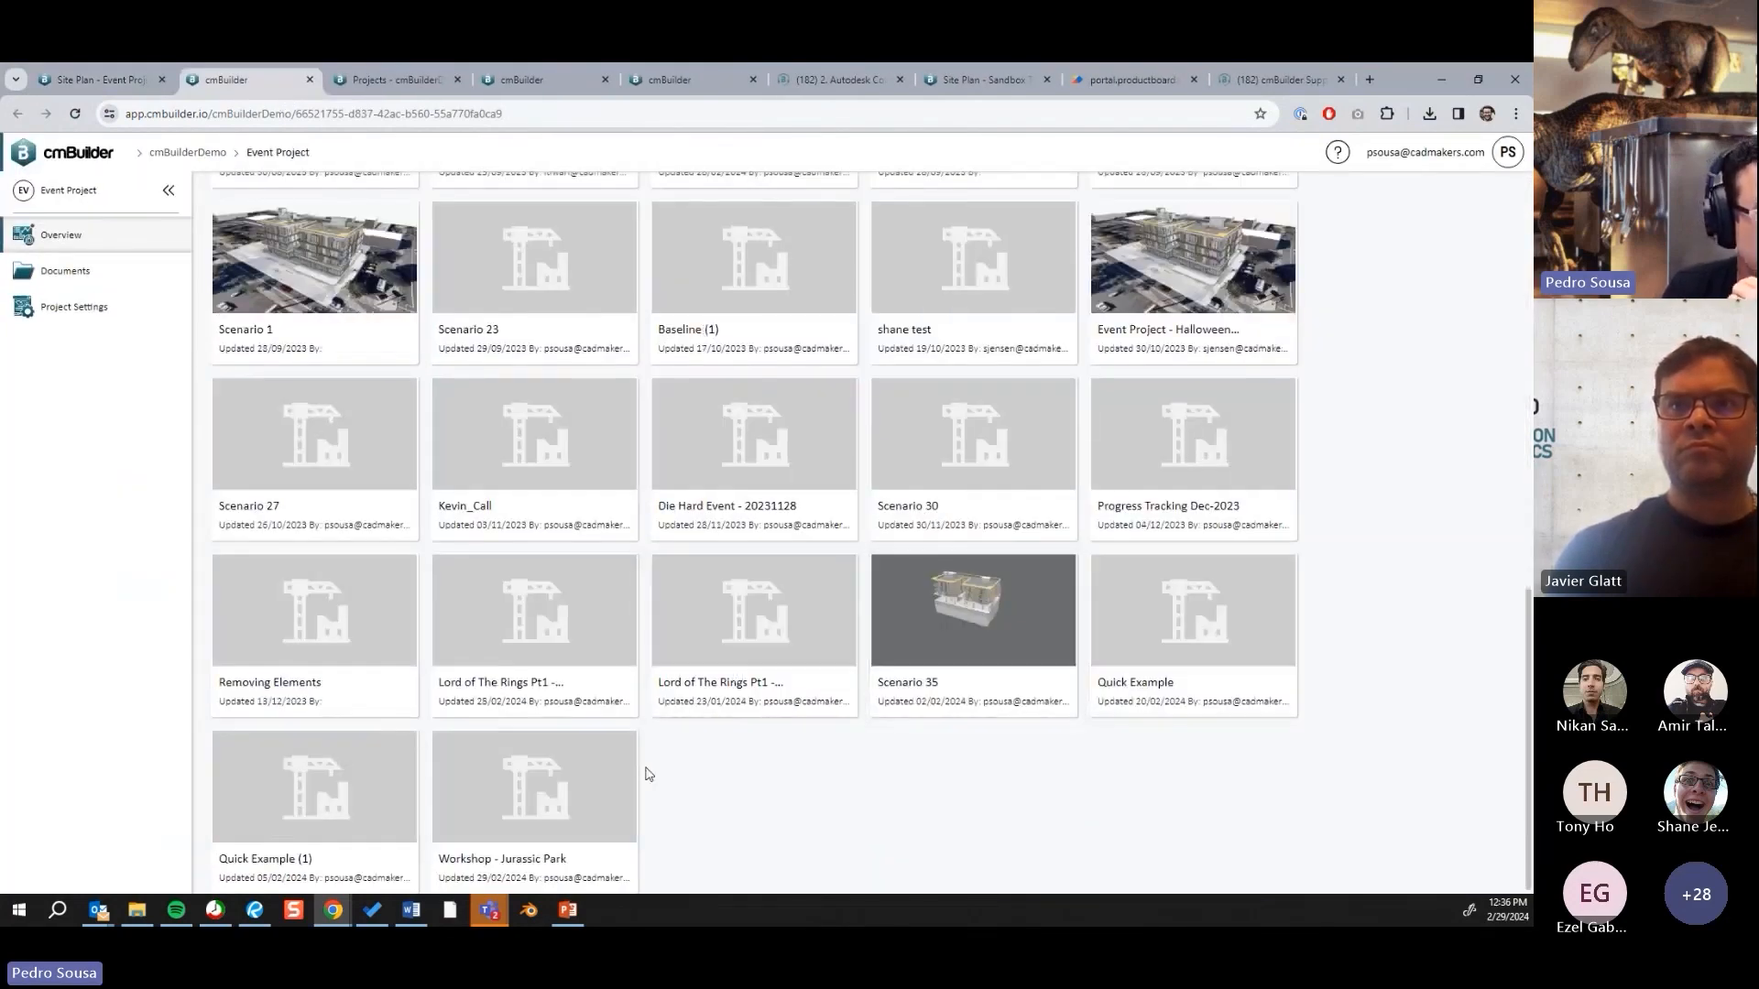
left_click(622, 747)
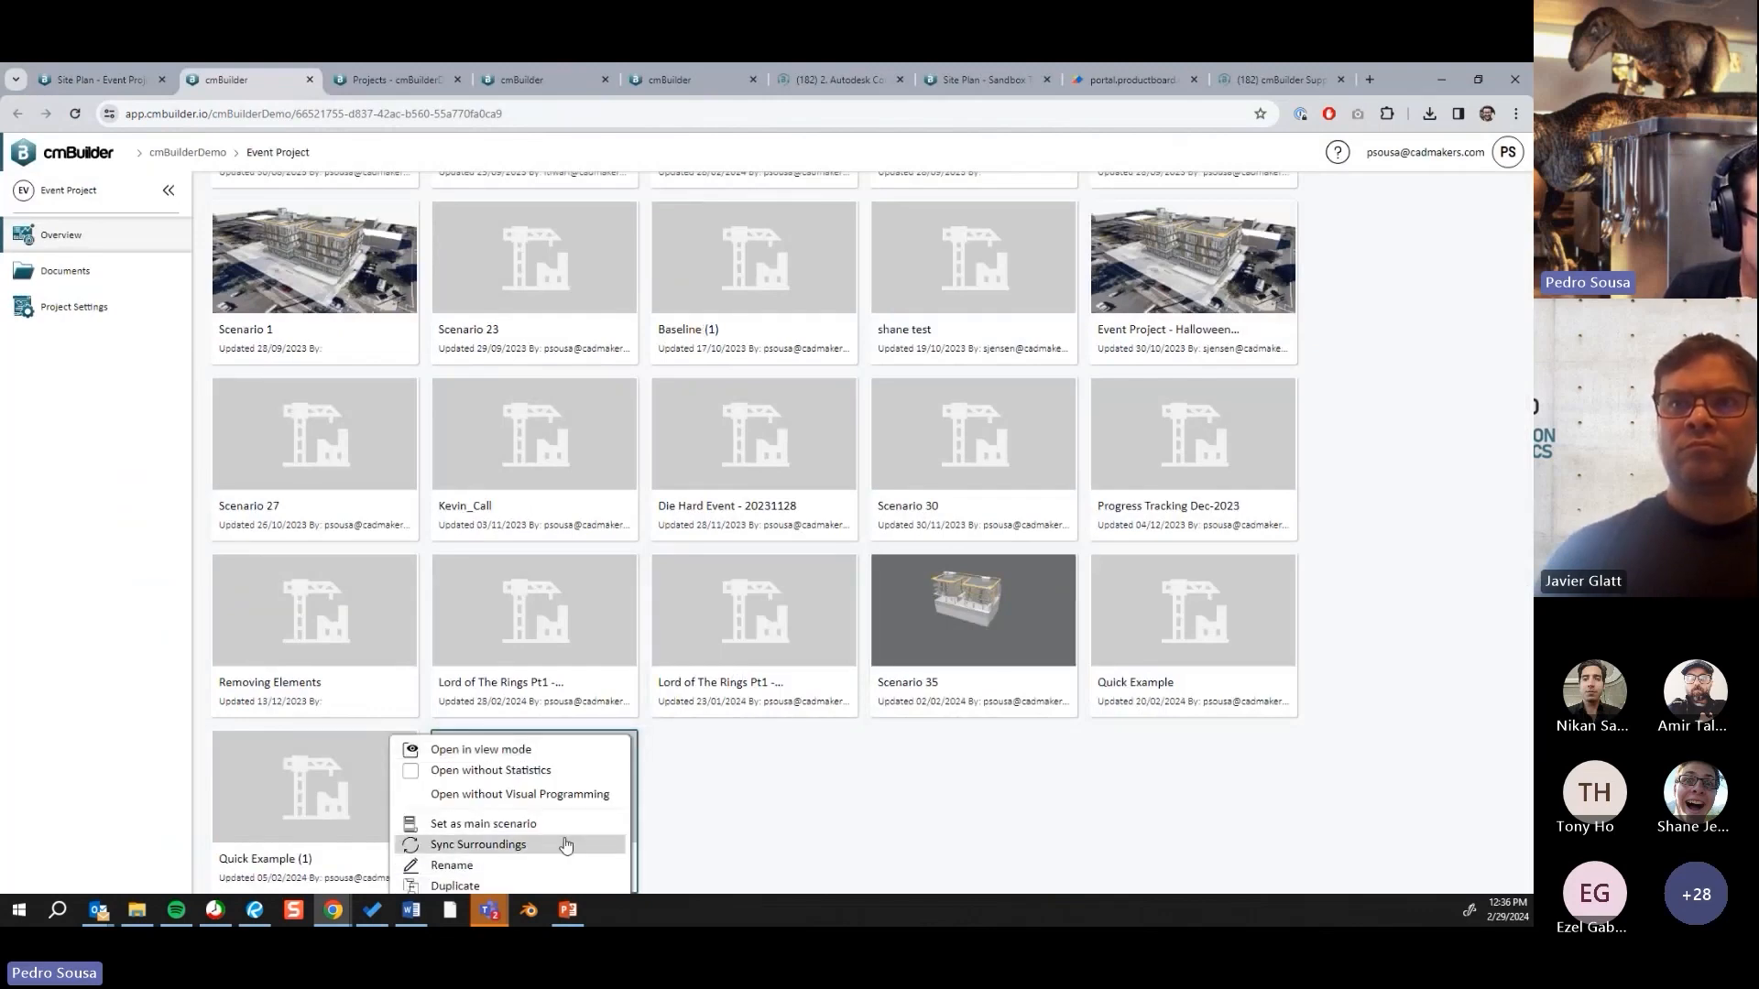
left_click(548, 886)
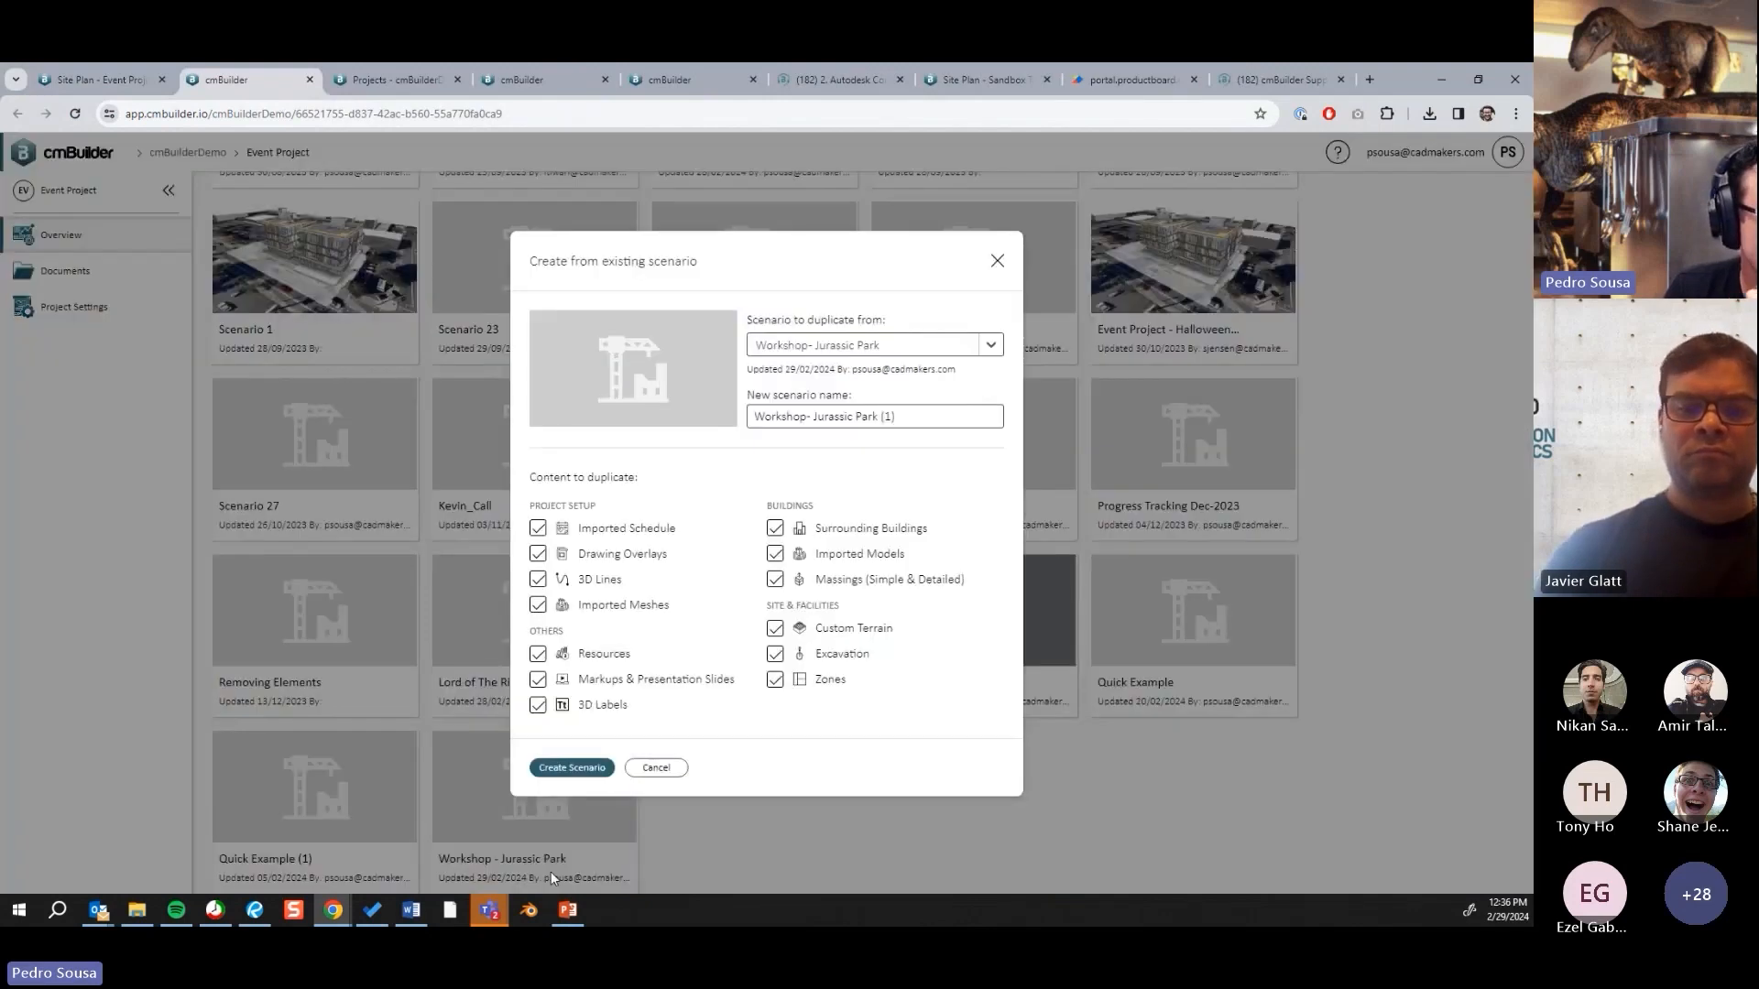
left_click(658, 681)
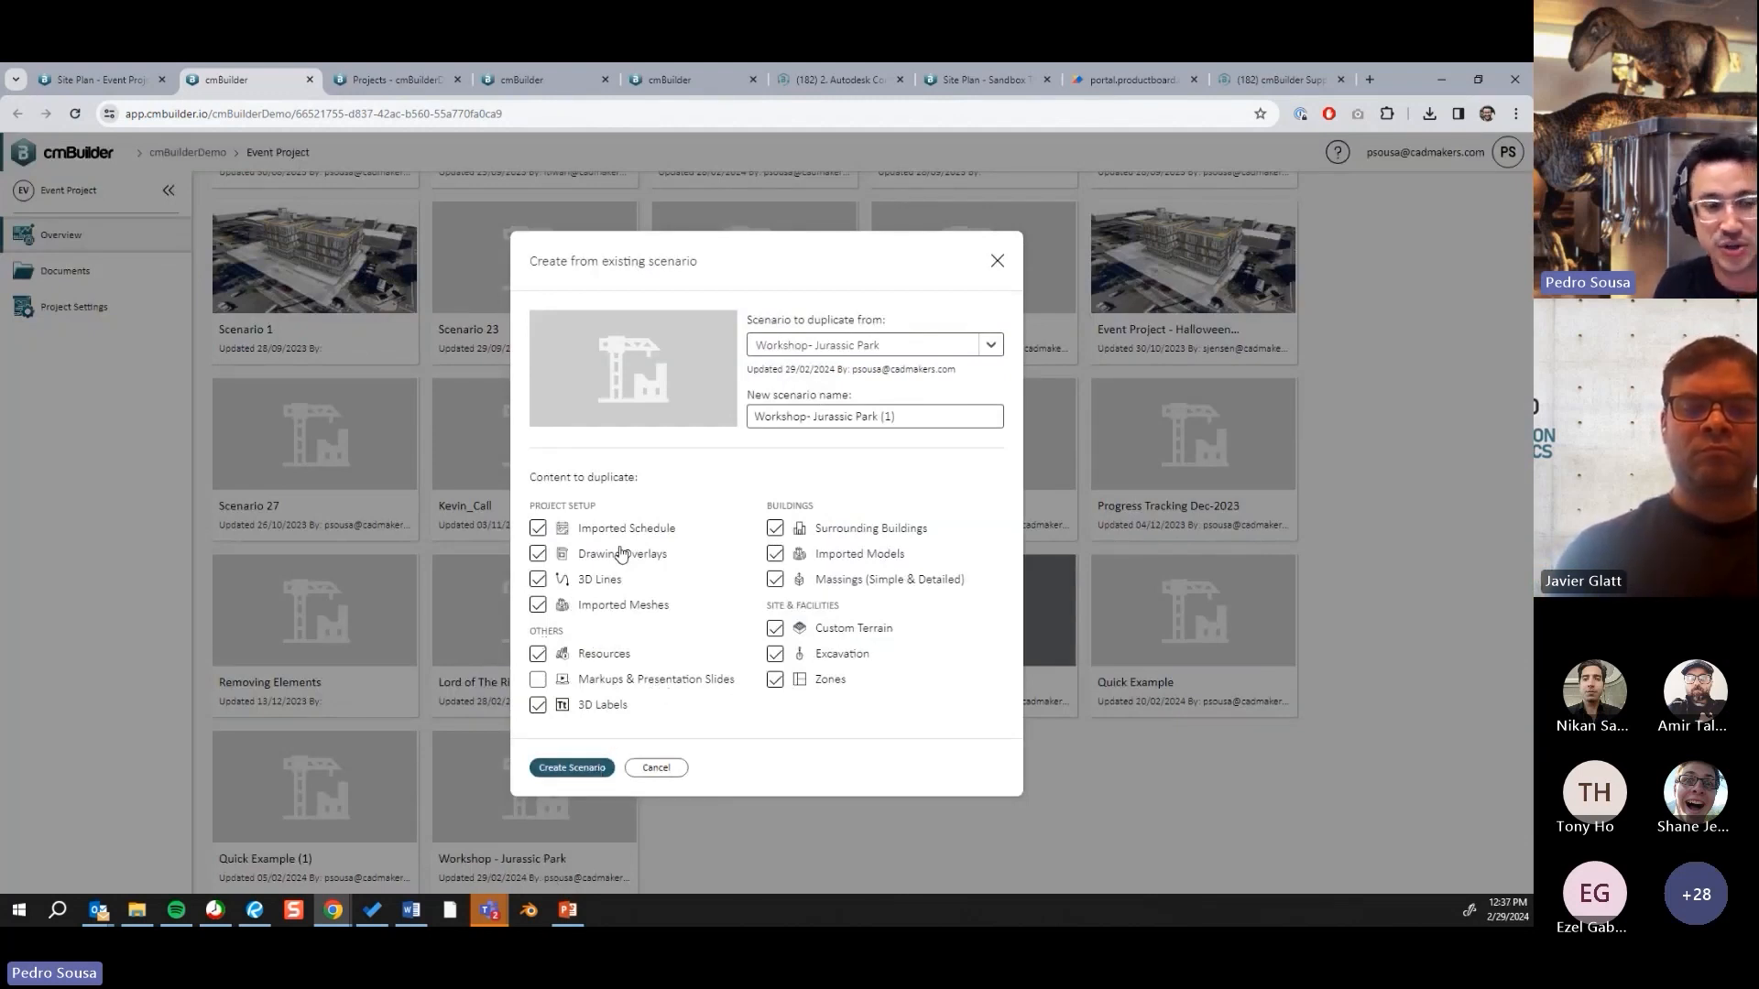
left_click(579, 771)
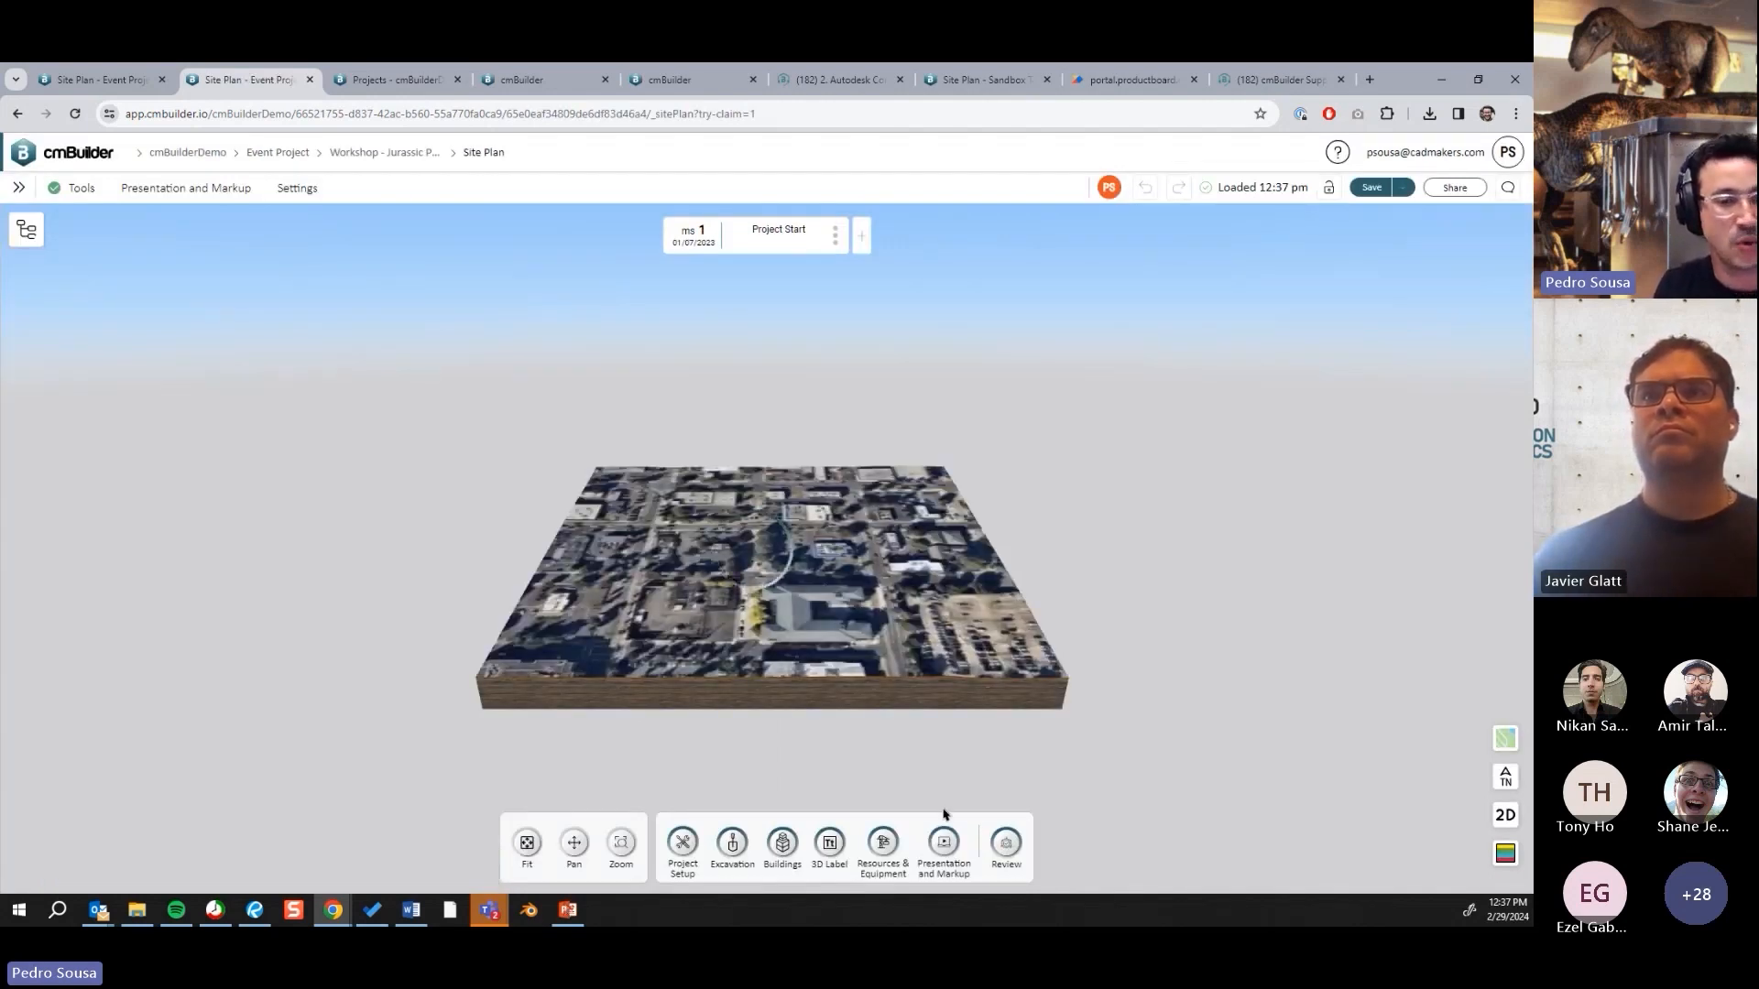
Step: Open the duplicated scenario's presentation and markup slides and look through the default milestone slides
left_click(945, 847)
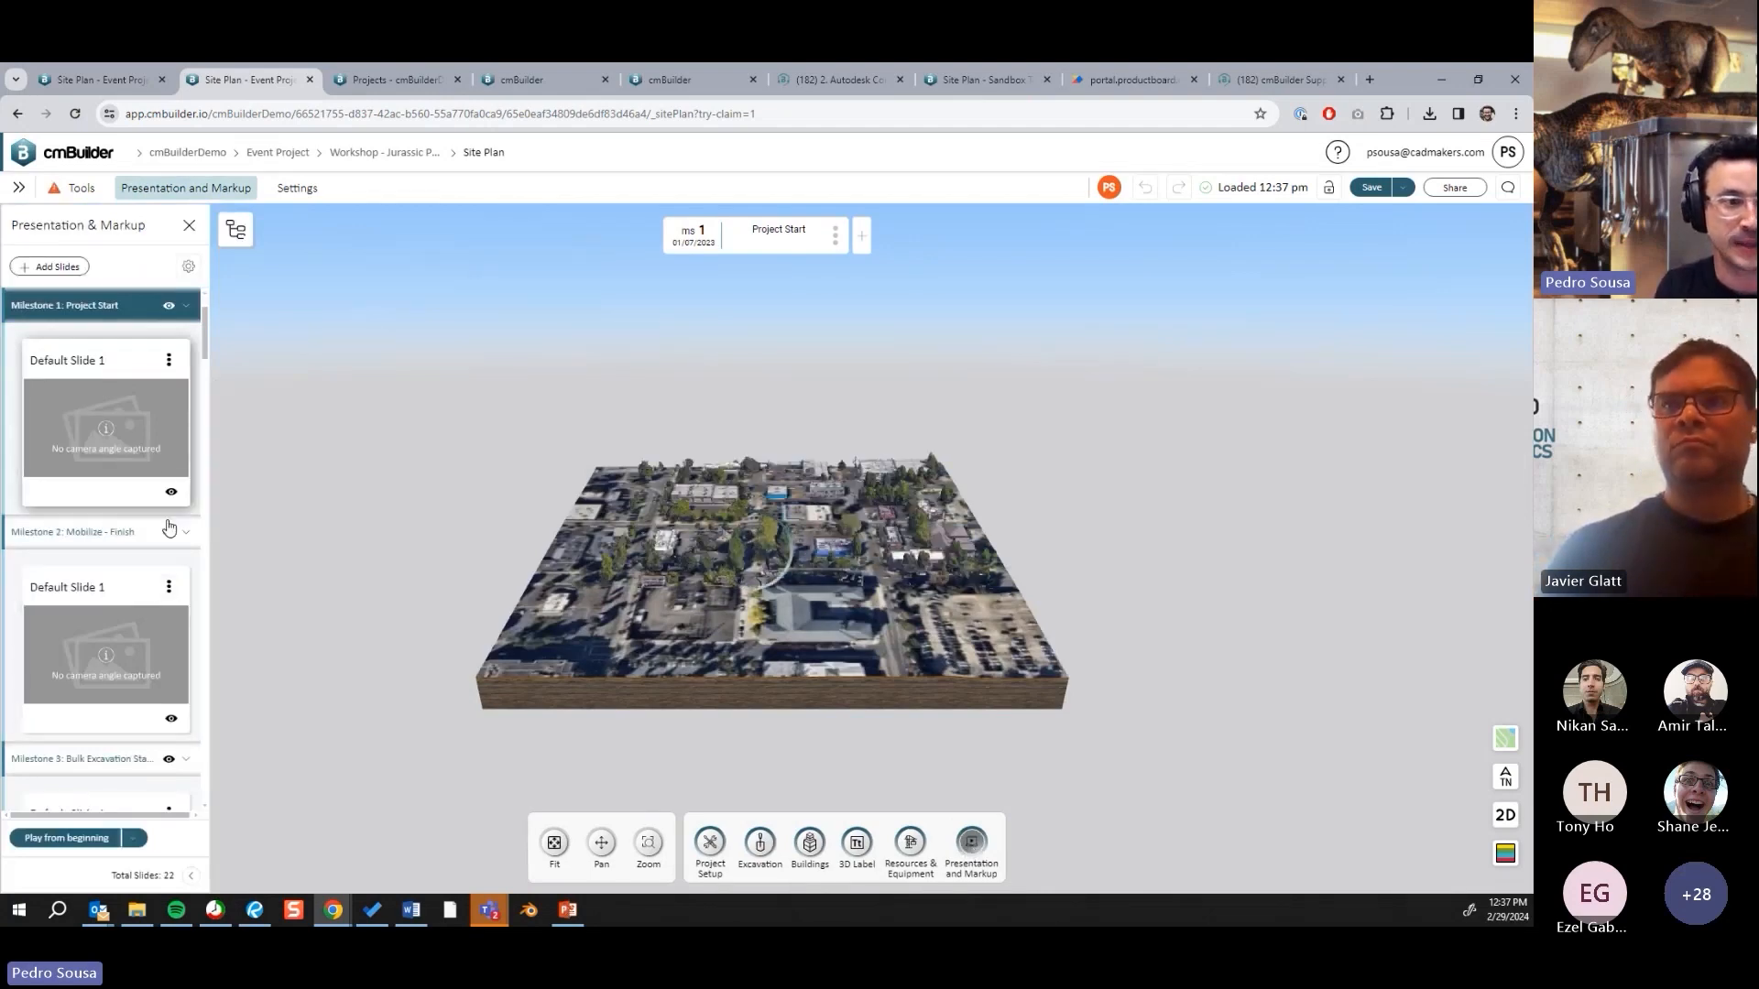
scroll(147, 568, "down", 8)
scroll(148, 577, "up", 5)
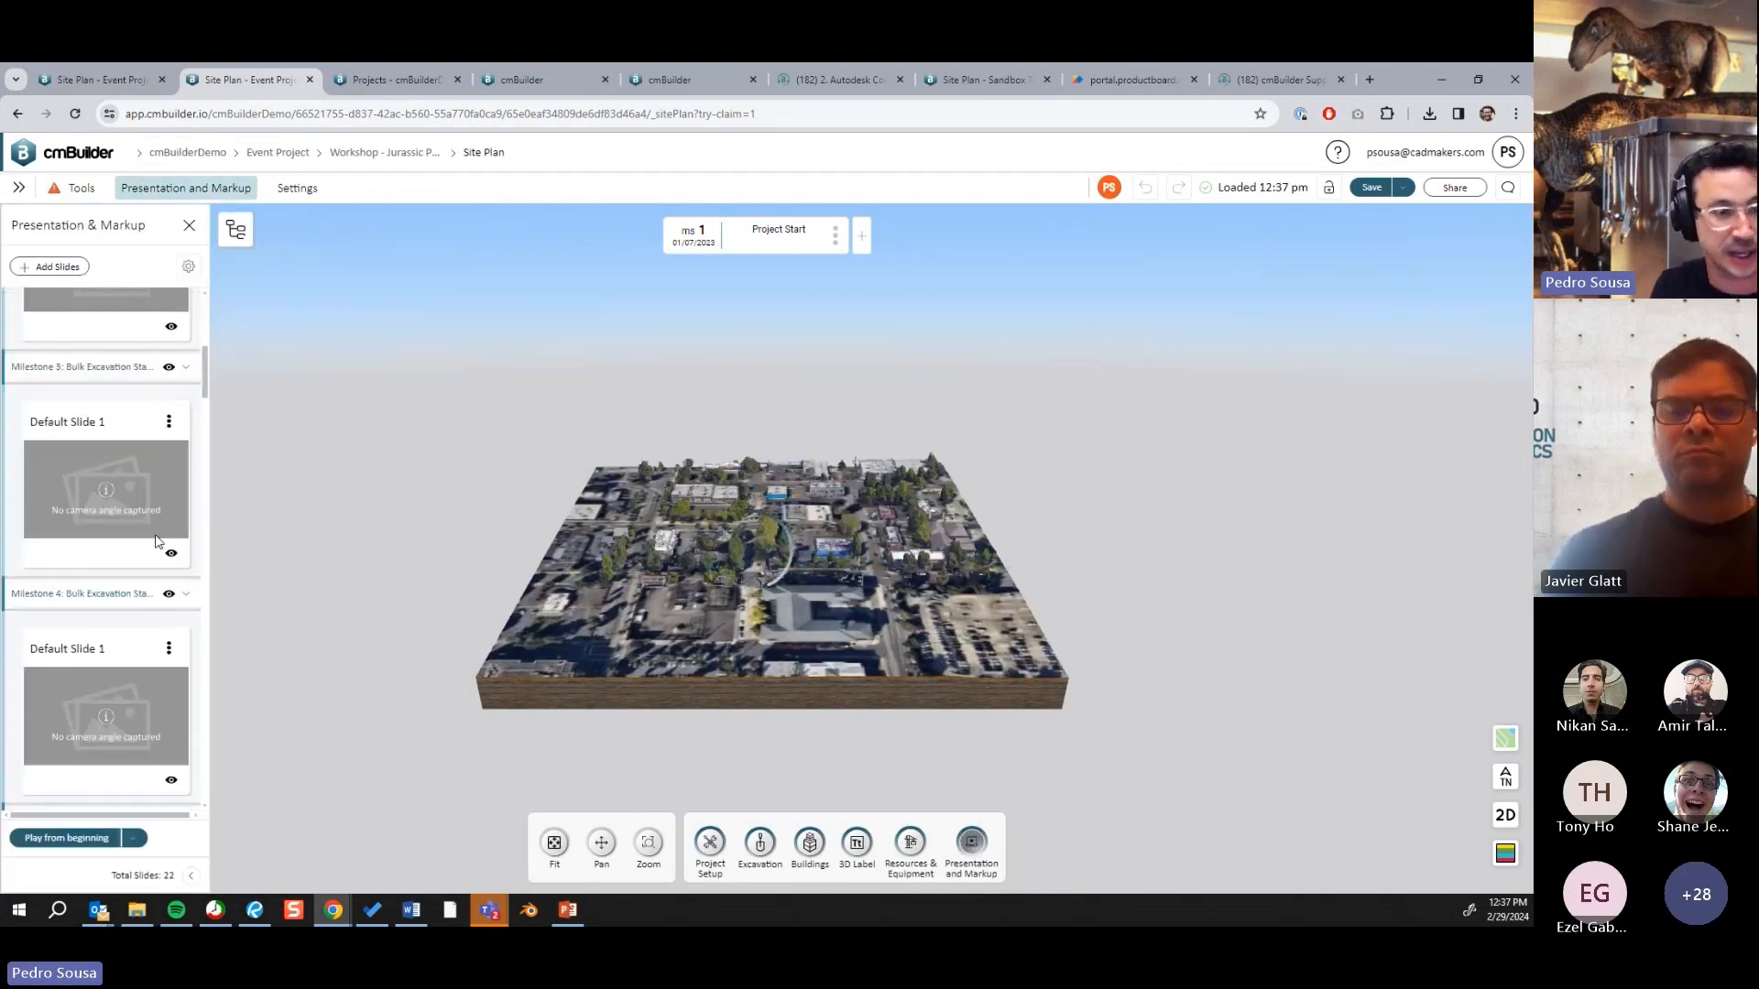
scroll(1069, 400, "up", 5)
scroll(847, 469, "up", 3)
left_click_drag(847, 469, 848, 568)
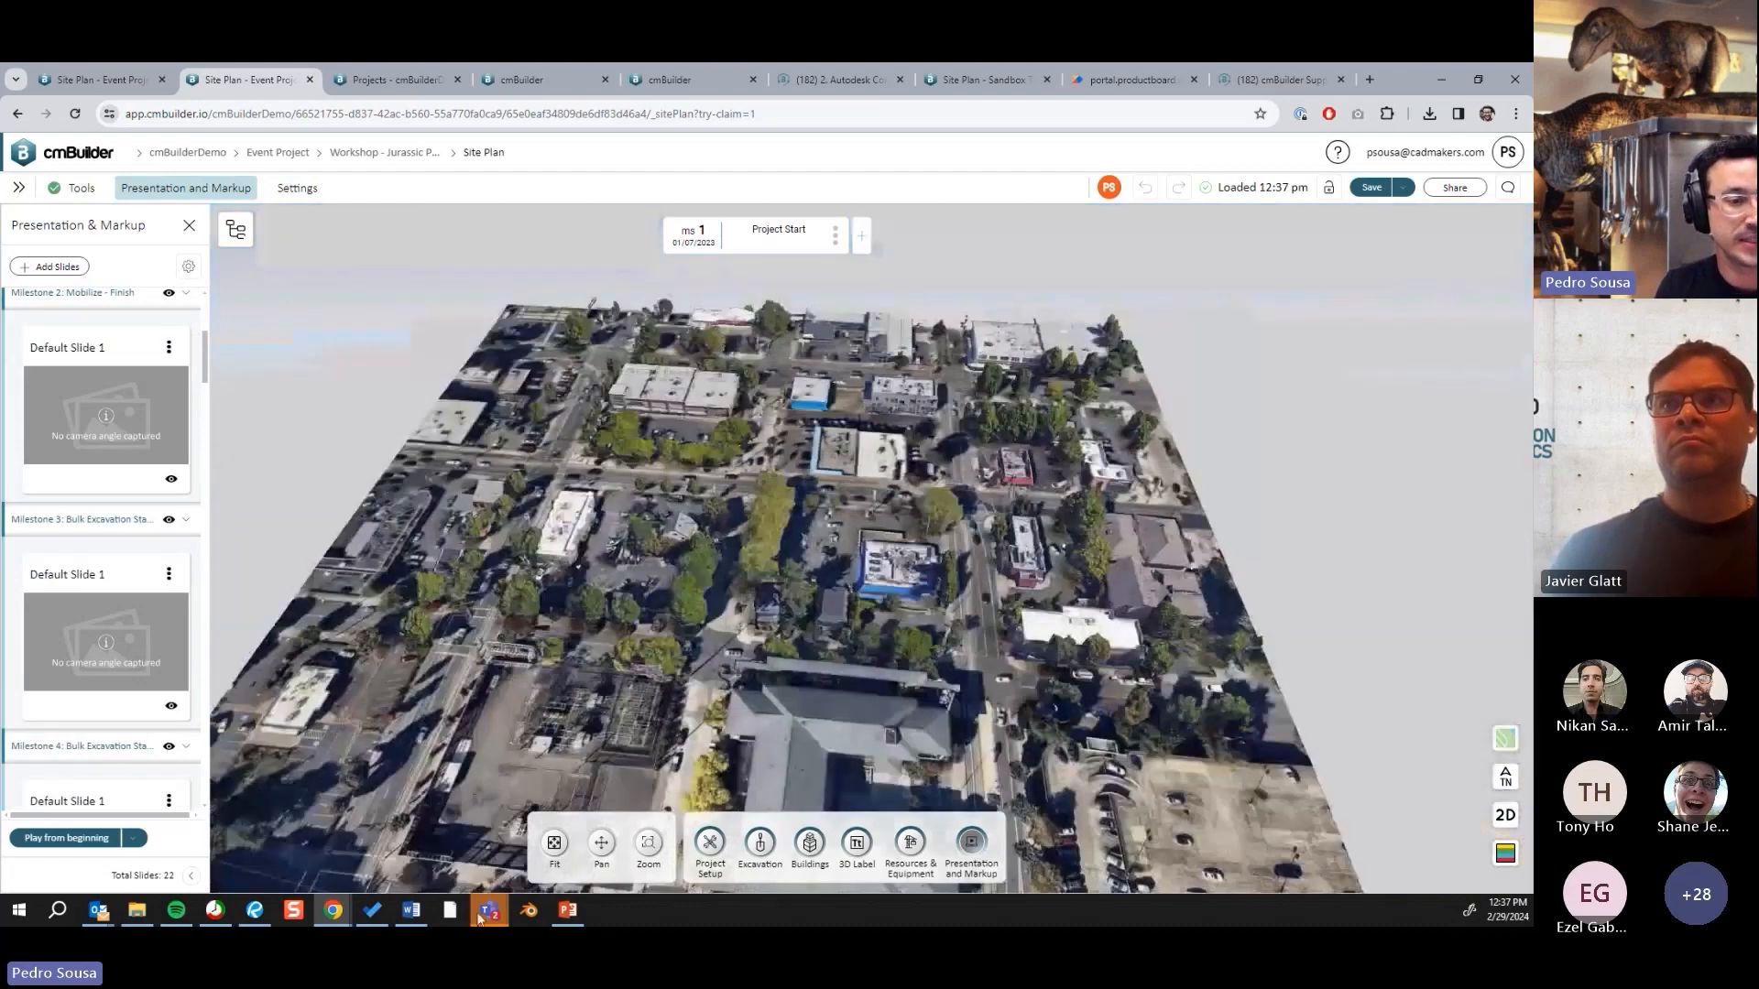
Step: Switch to PowerPoint to consult the Video Exports advice on keeping default slides, then return to Chrome
left_click(567, 909)
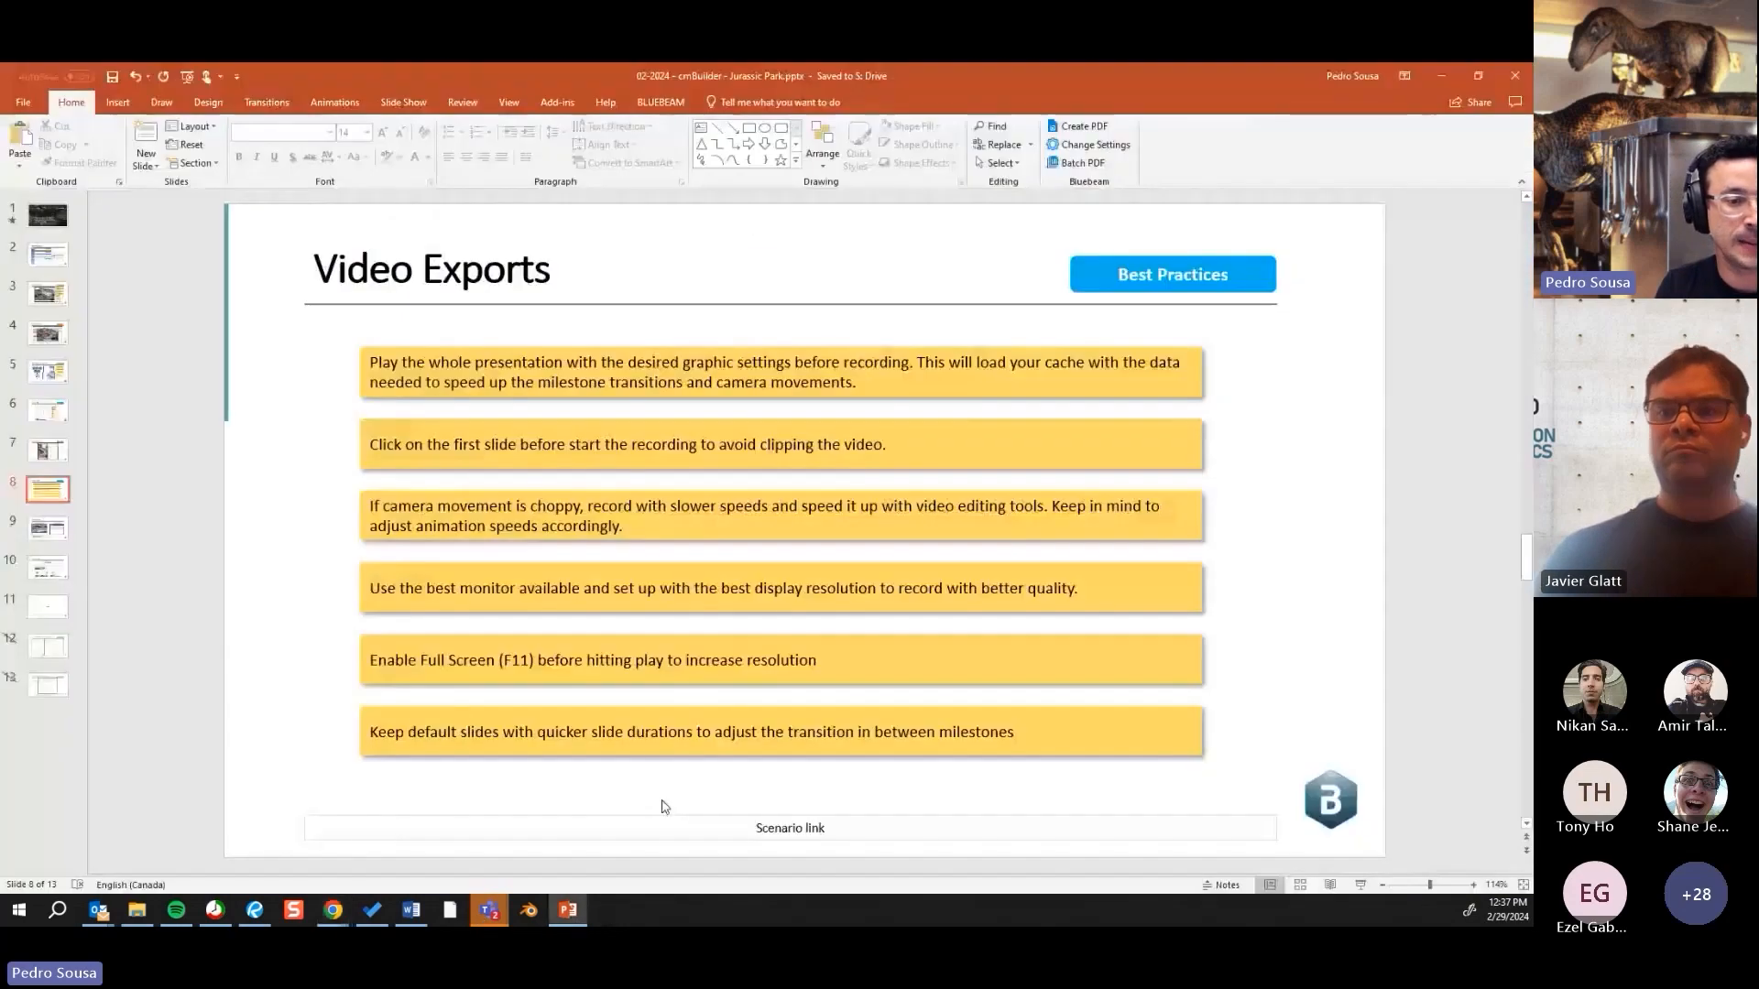
double_click(383, 732)
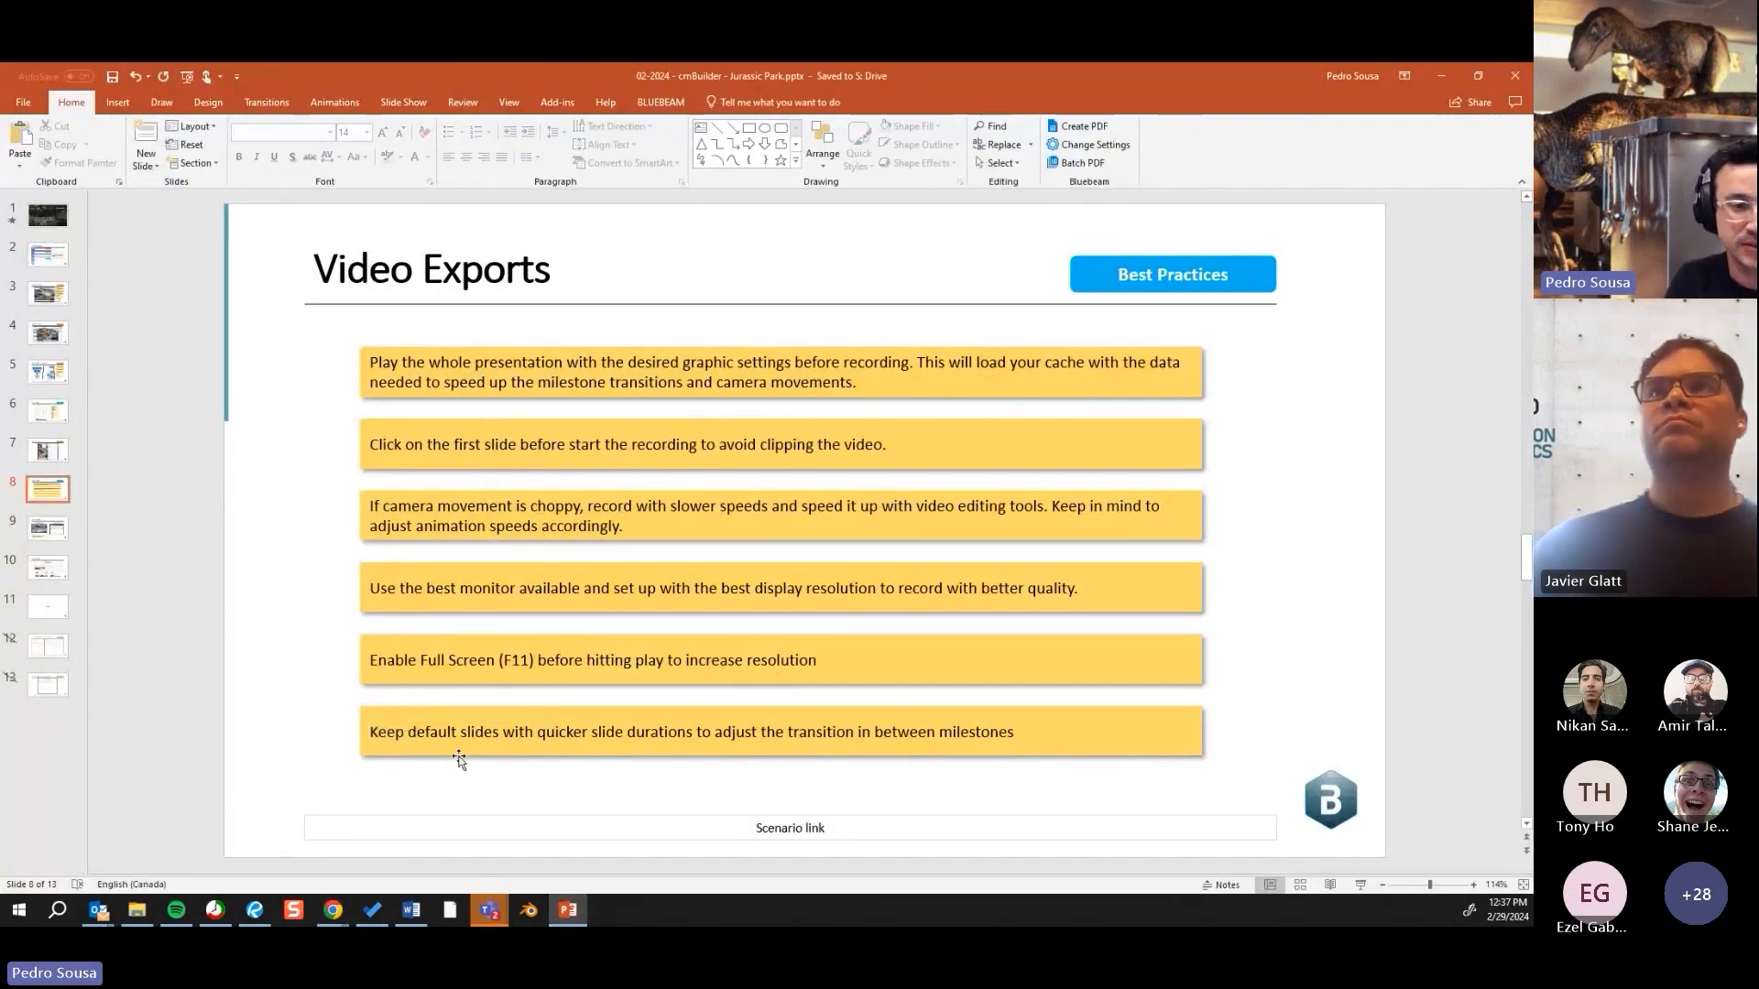
left_click(1440, 81)
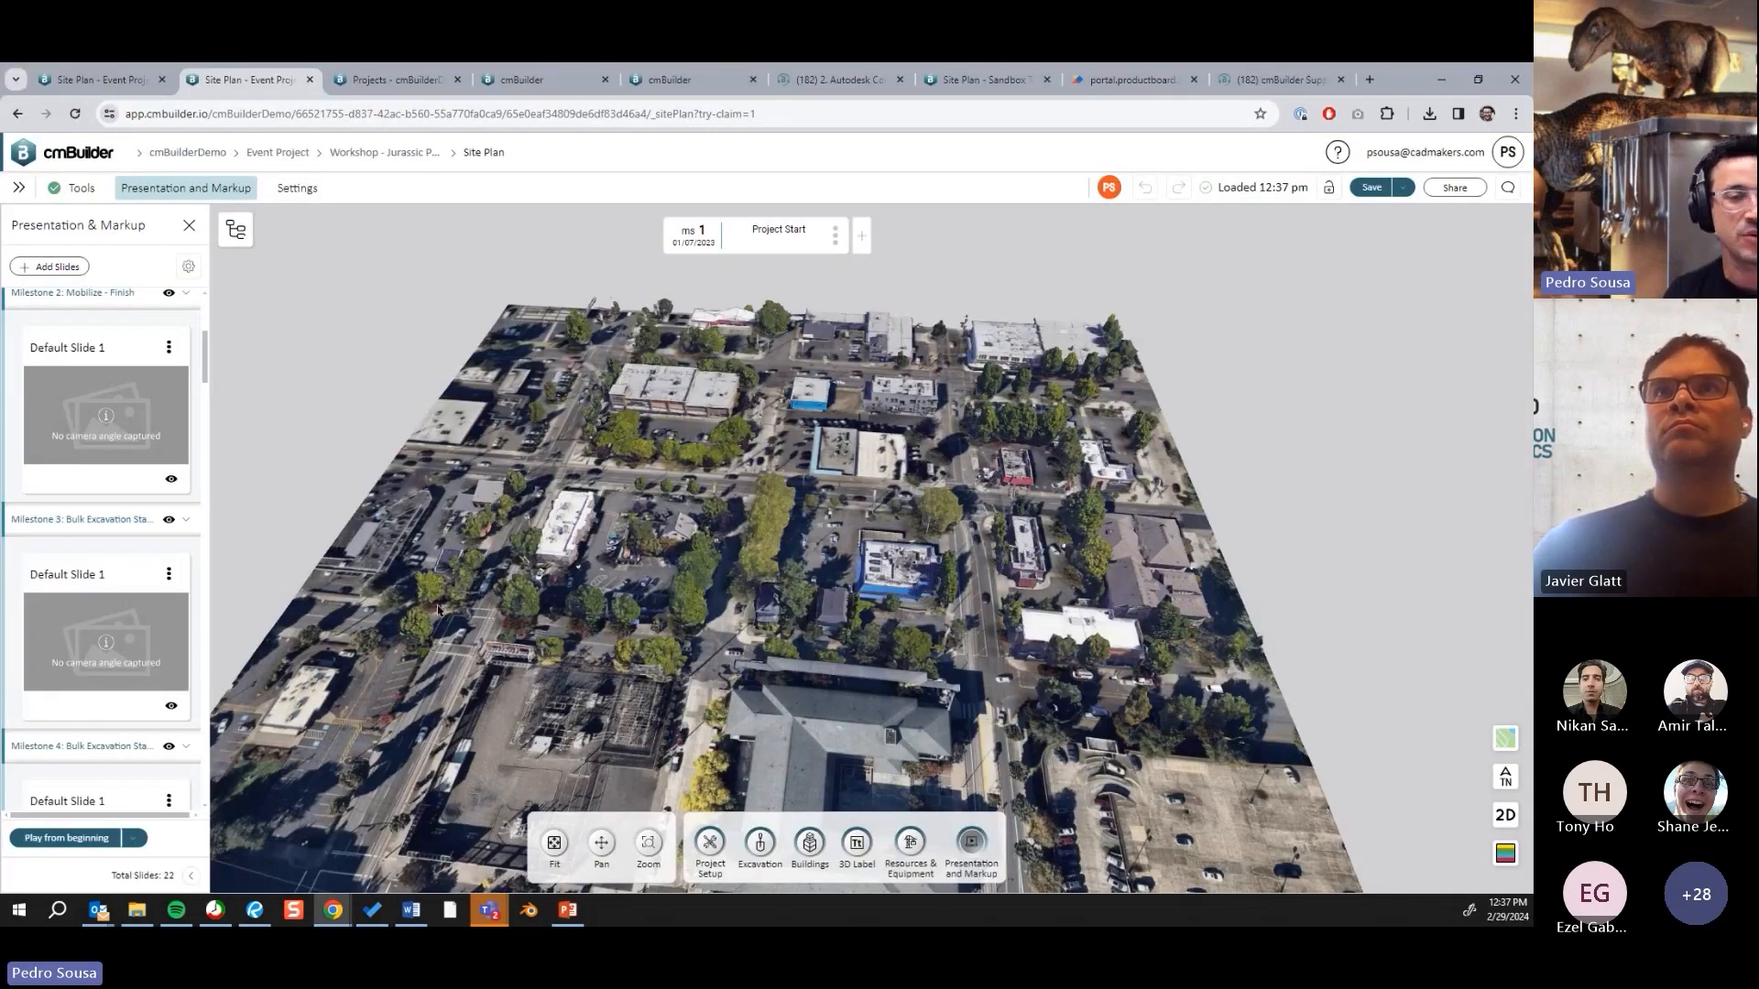
Step: Capture a close camera angle of the fenced site on Milestone 2's Default Slide 1 and finish editing the slide
scroll(438, 610, "down", 5)
scroll(438, 610, "up", 5)
scroll(138, 485, "up", 3)
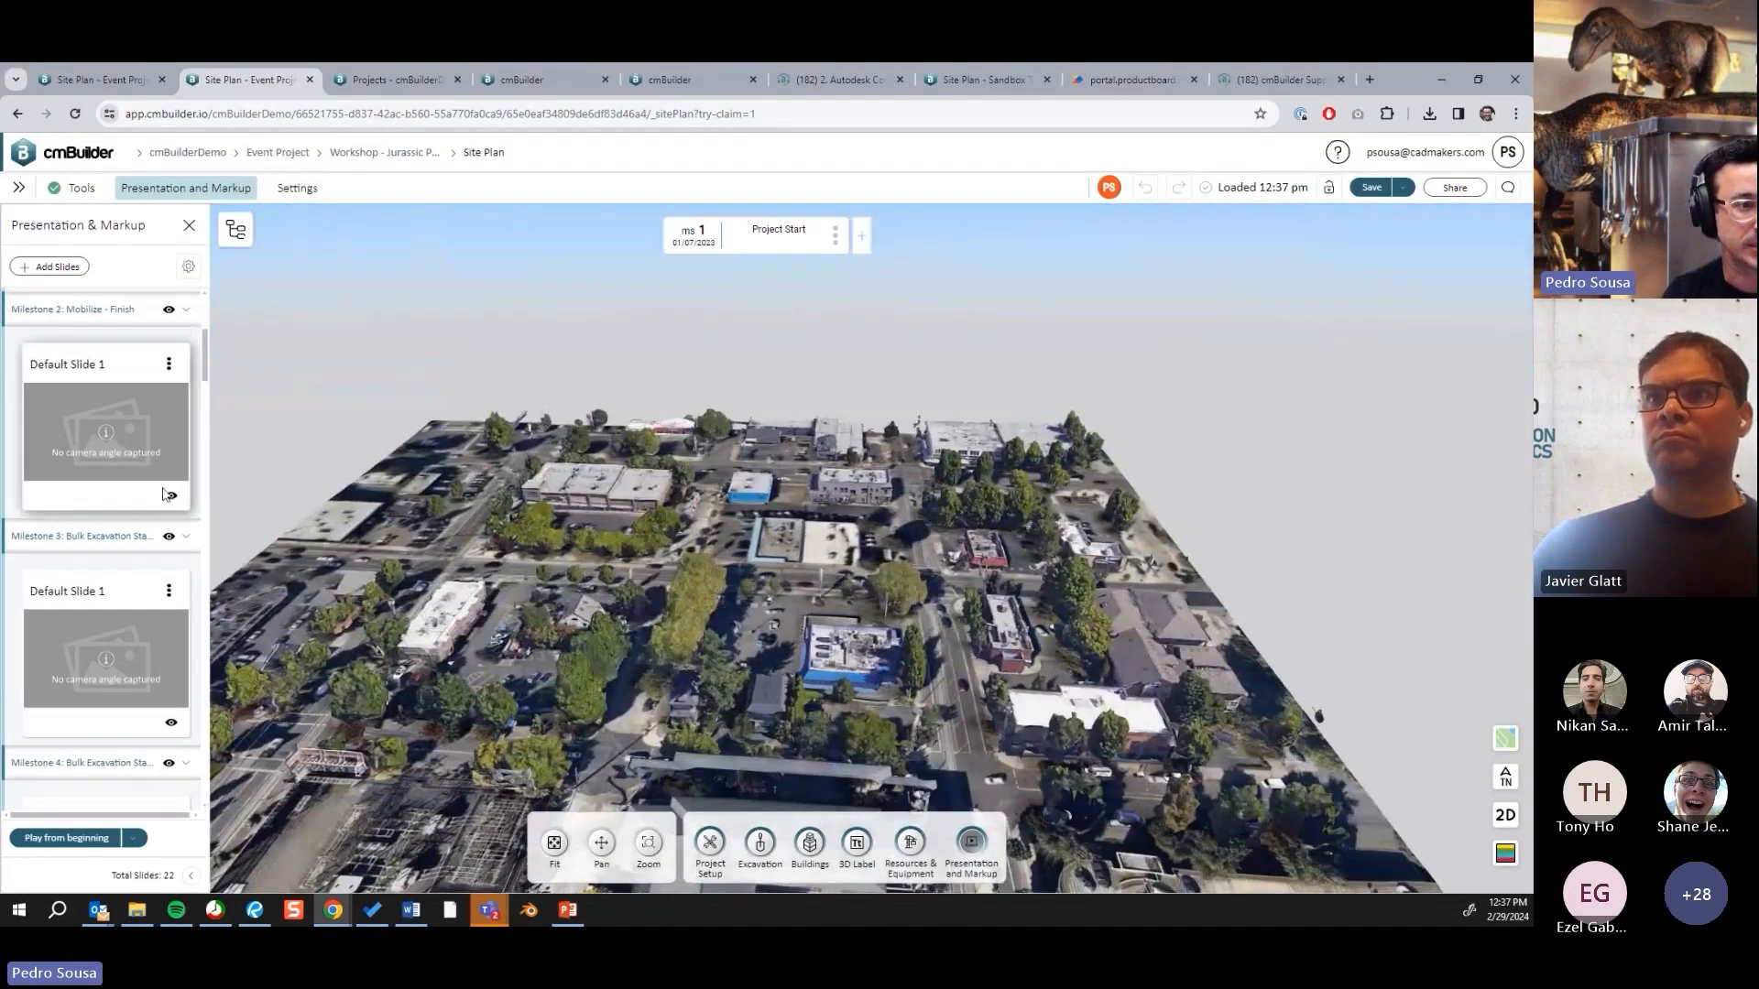
scroll(134, 714, "up", 2)
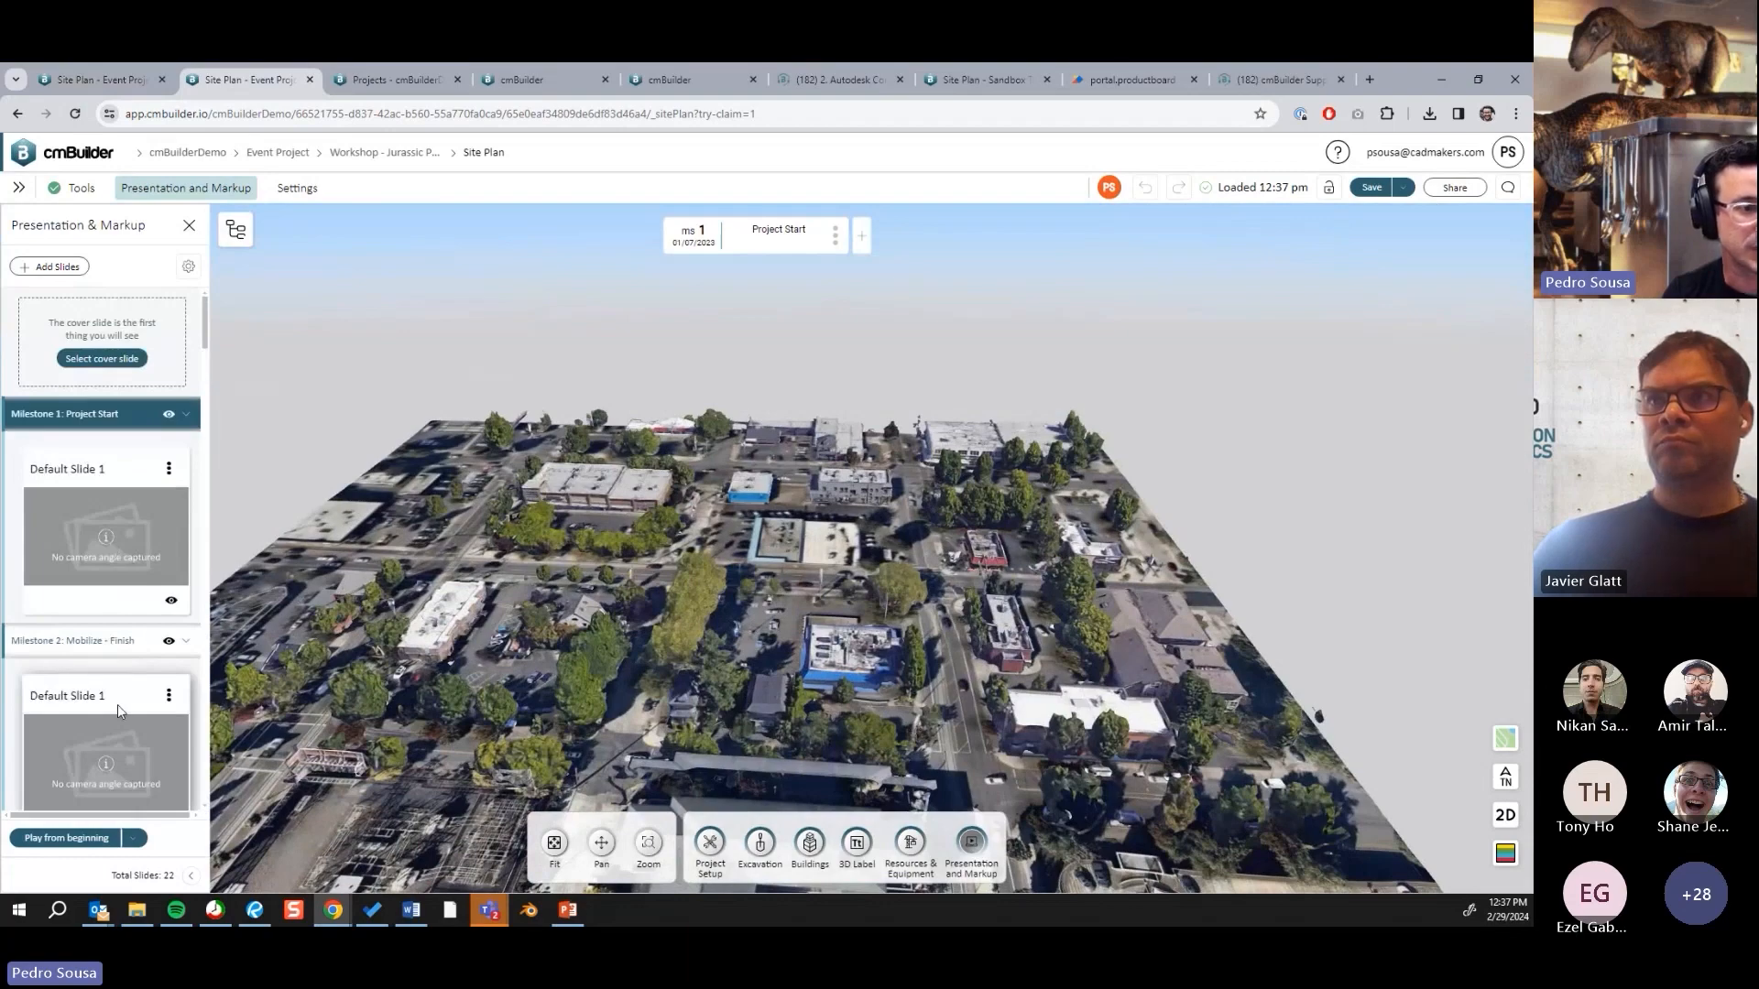
left_click(104, 763)
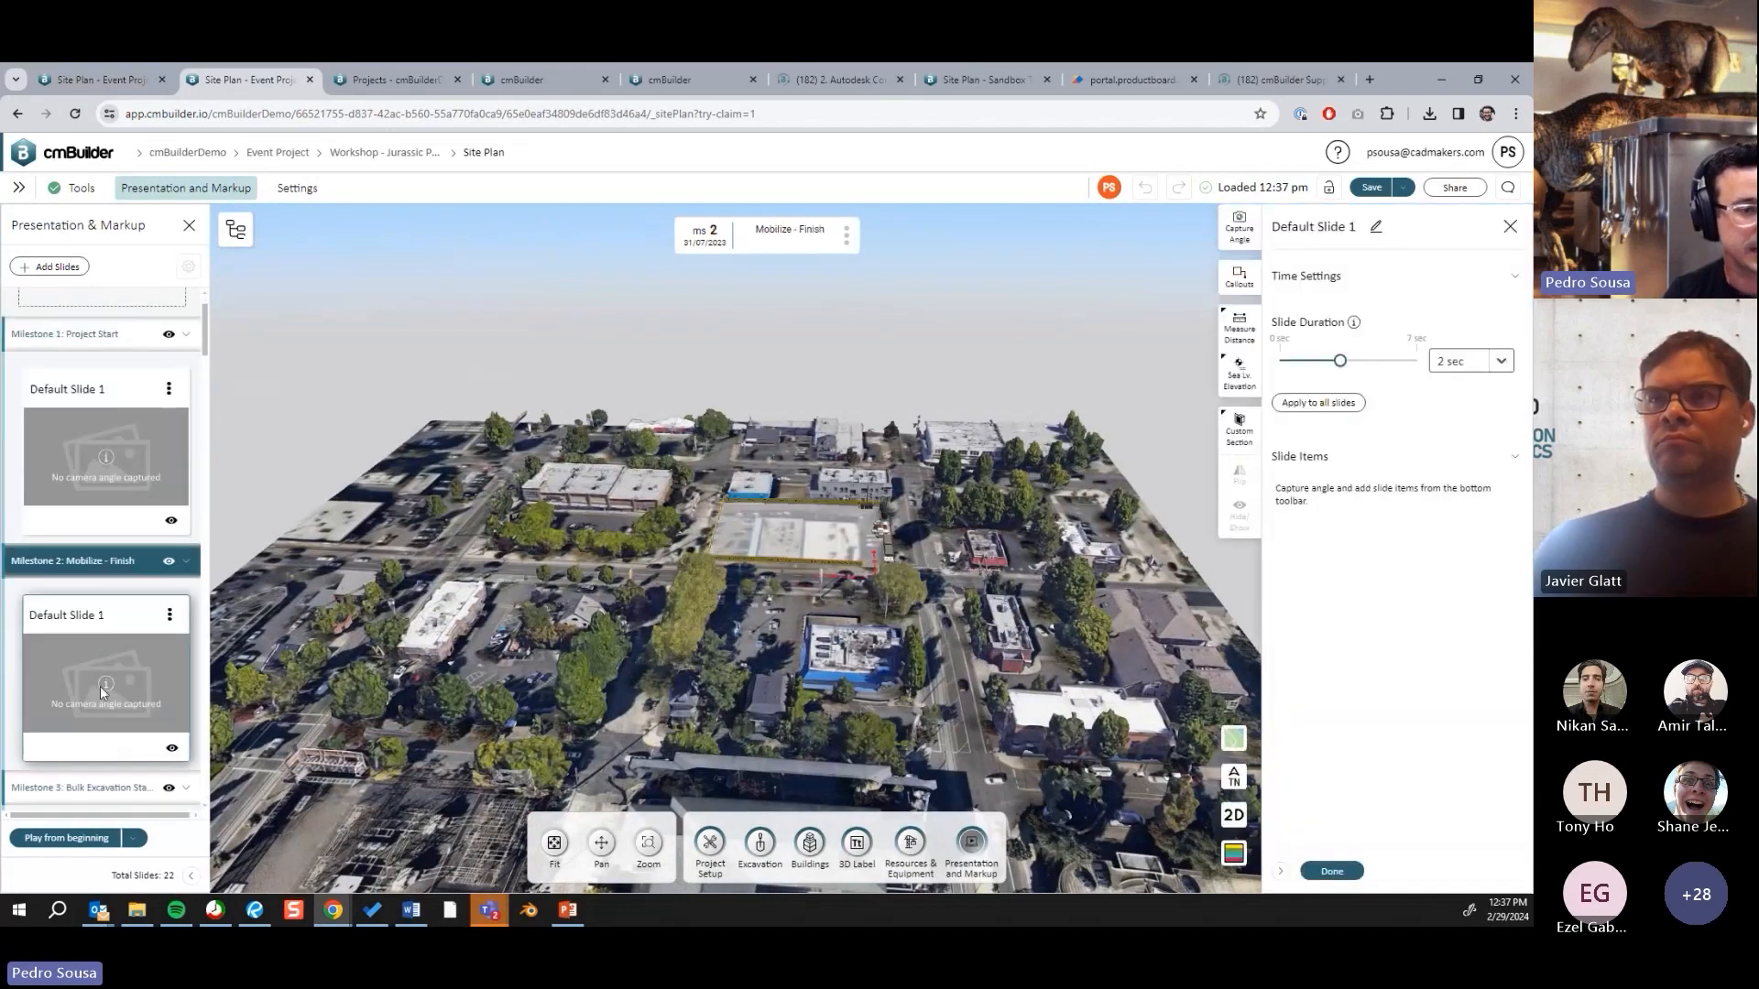
scroll(693, 552, "up", 5)
scroll(576, 595, "down", 3)
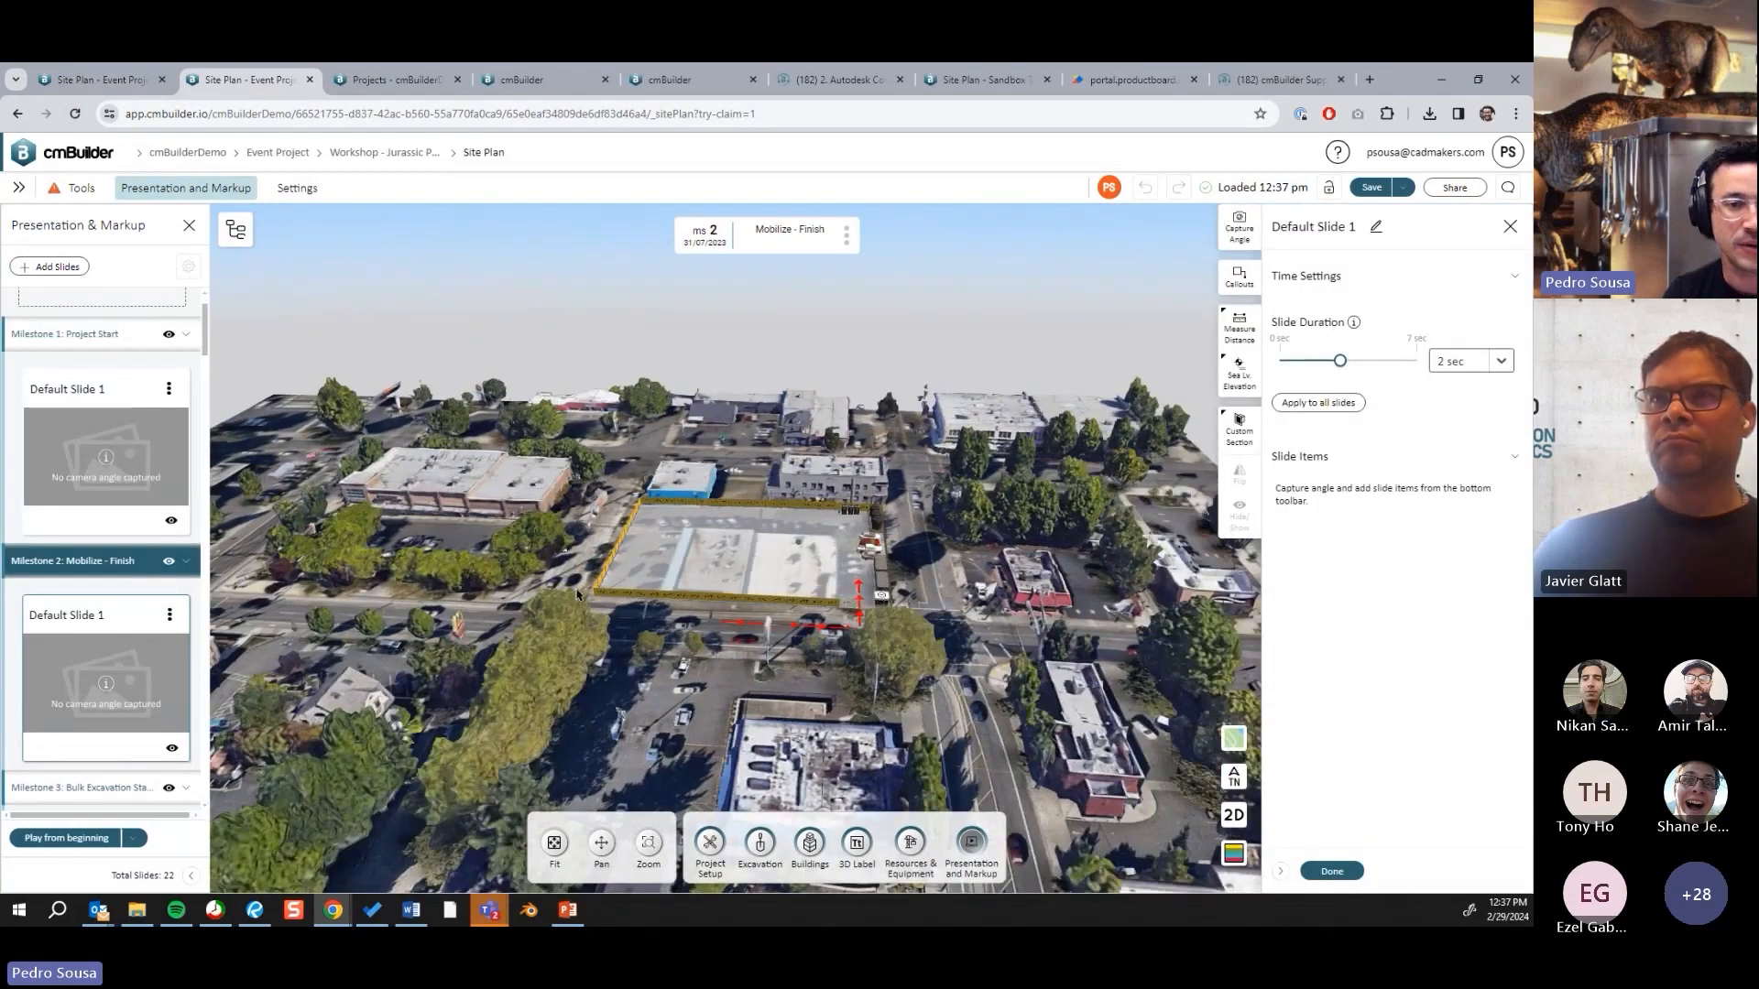
scroll(577, 596, "up", 5)
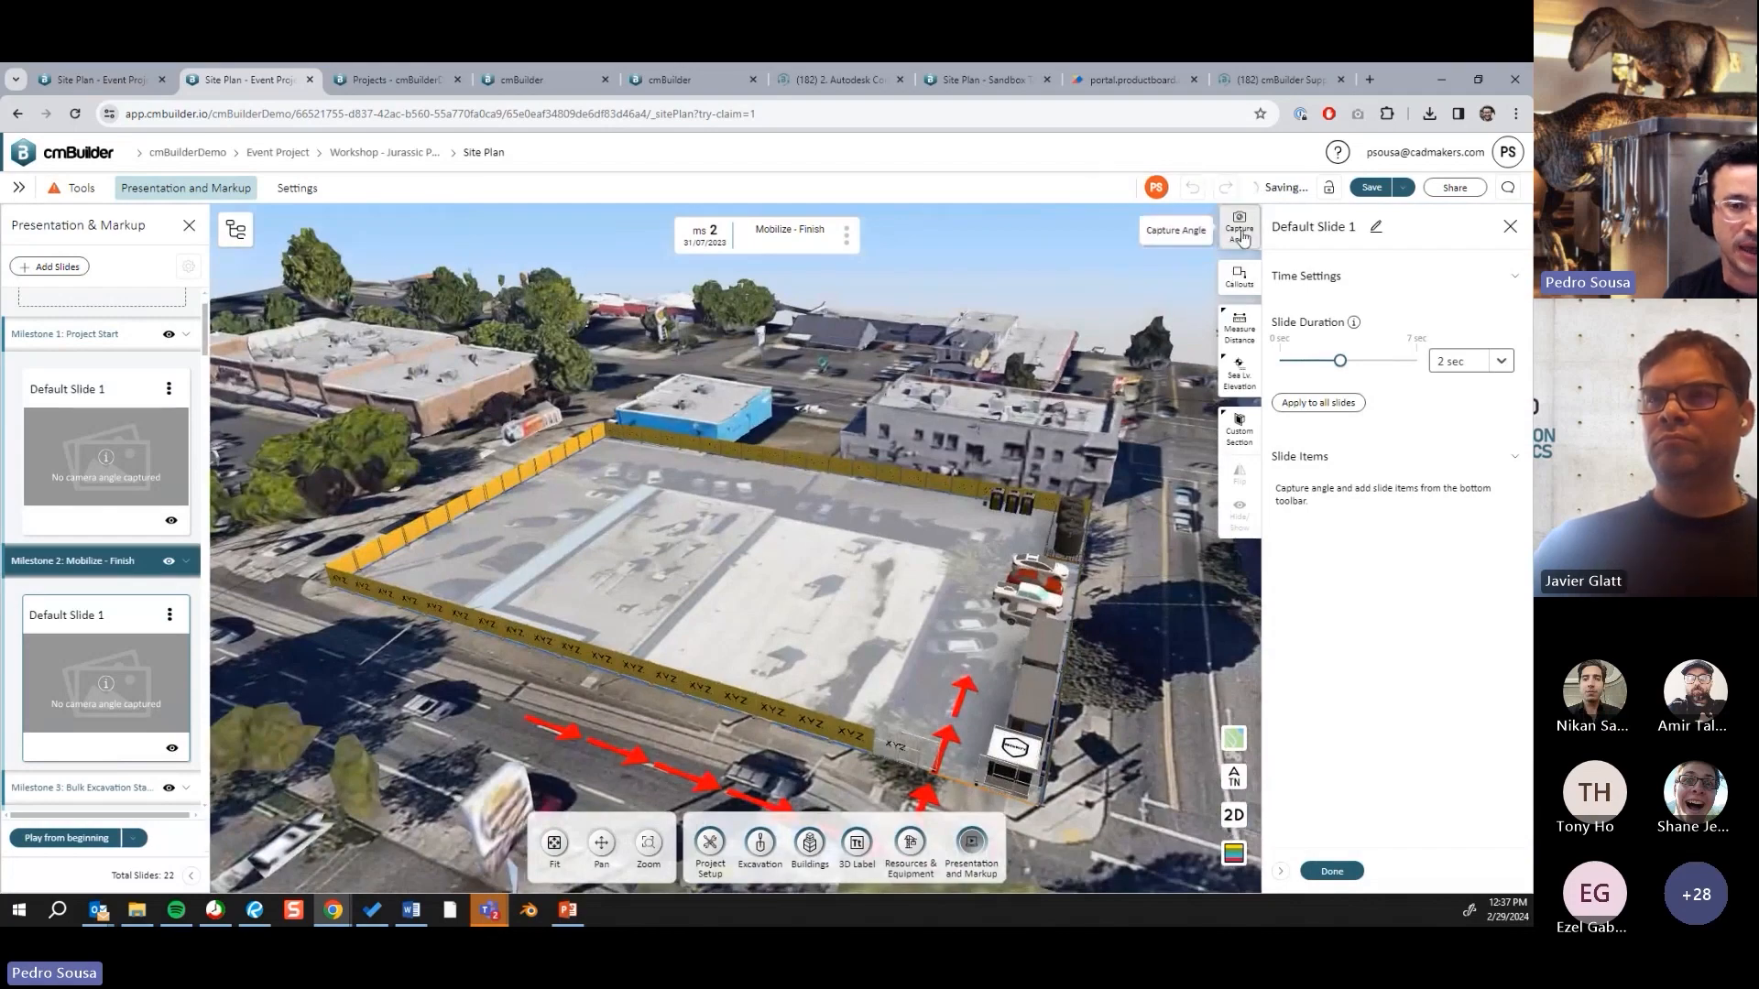
left_click(1239, 231)
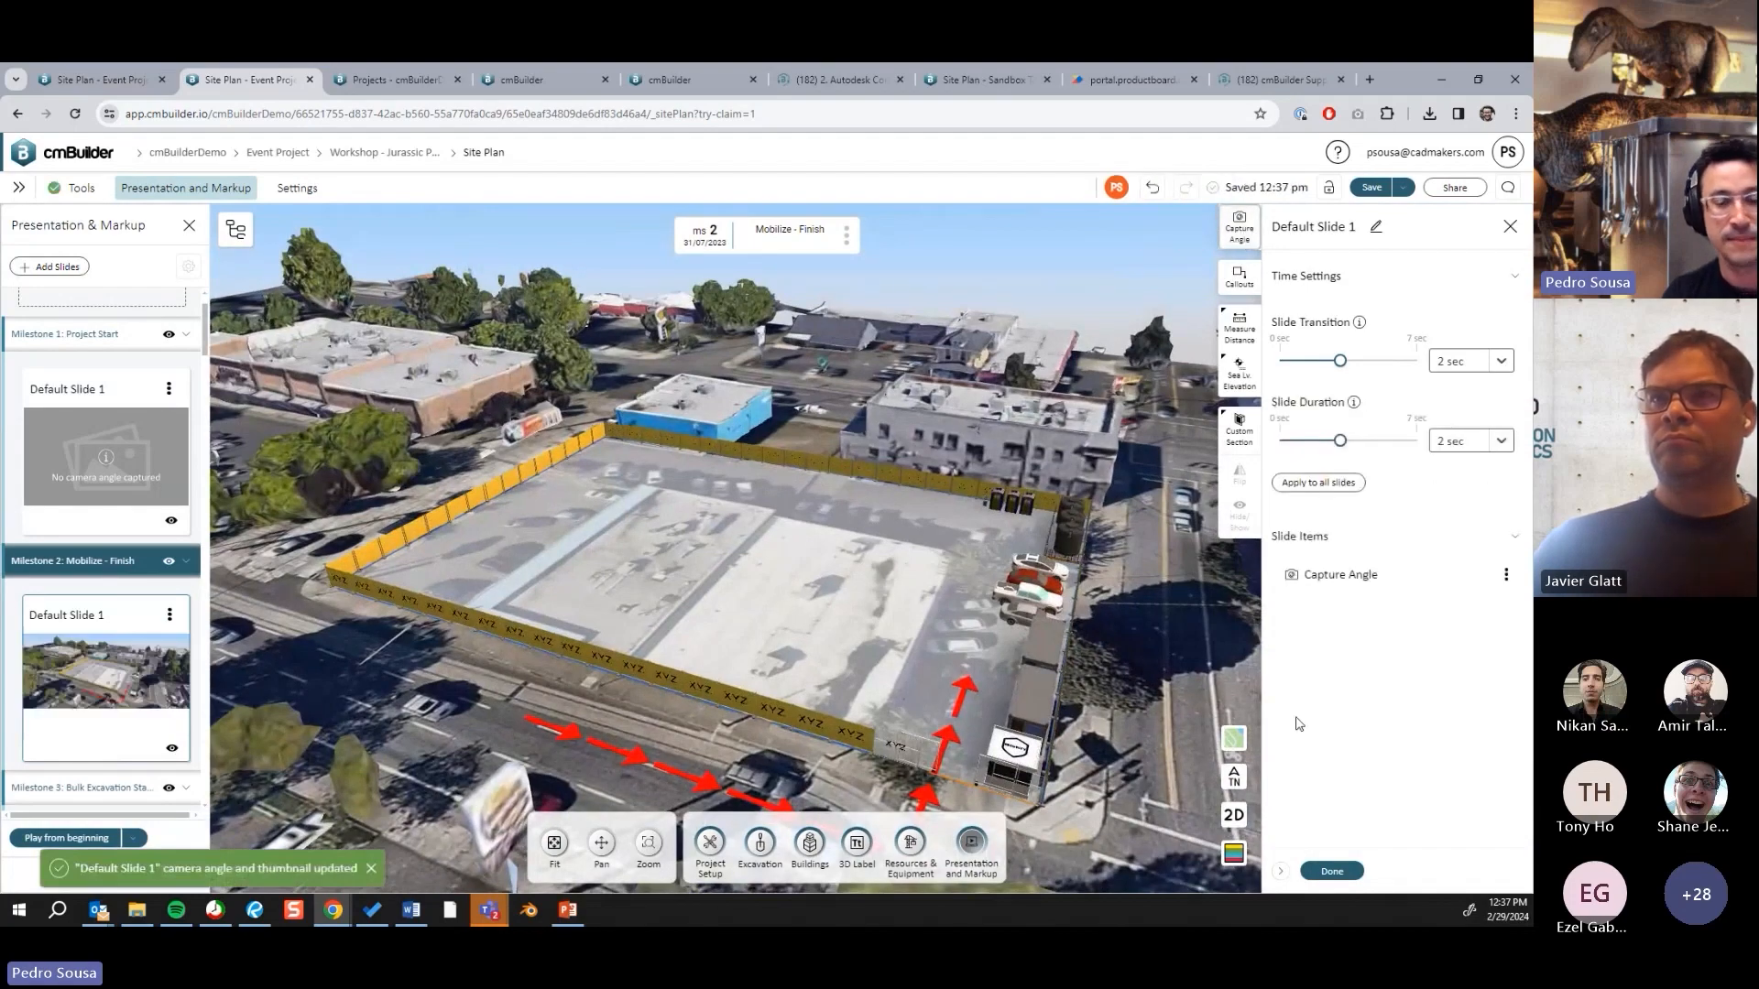
left_click(1335, 873)
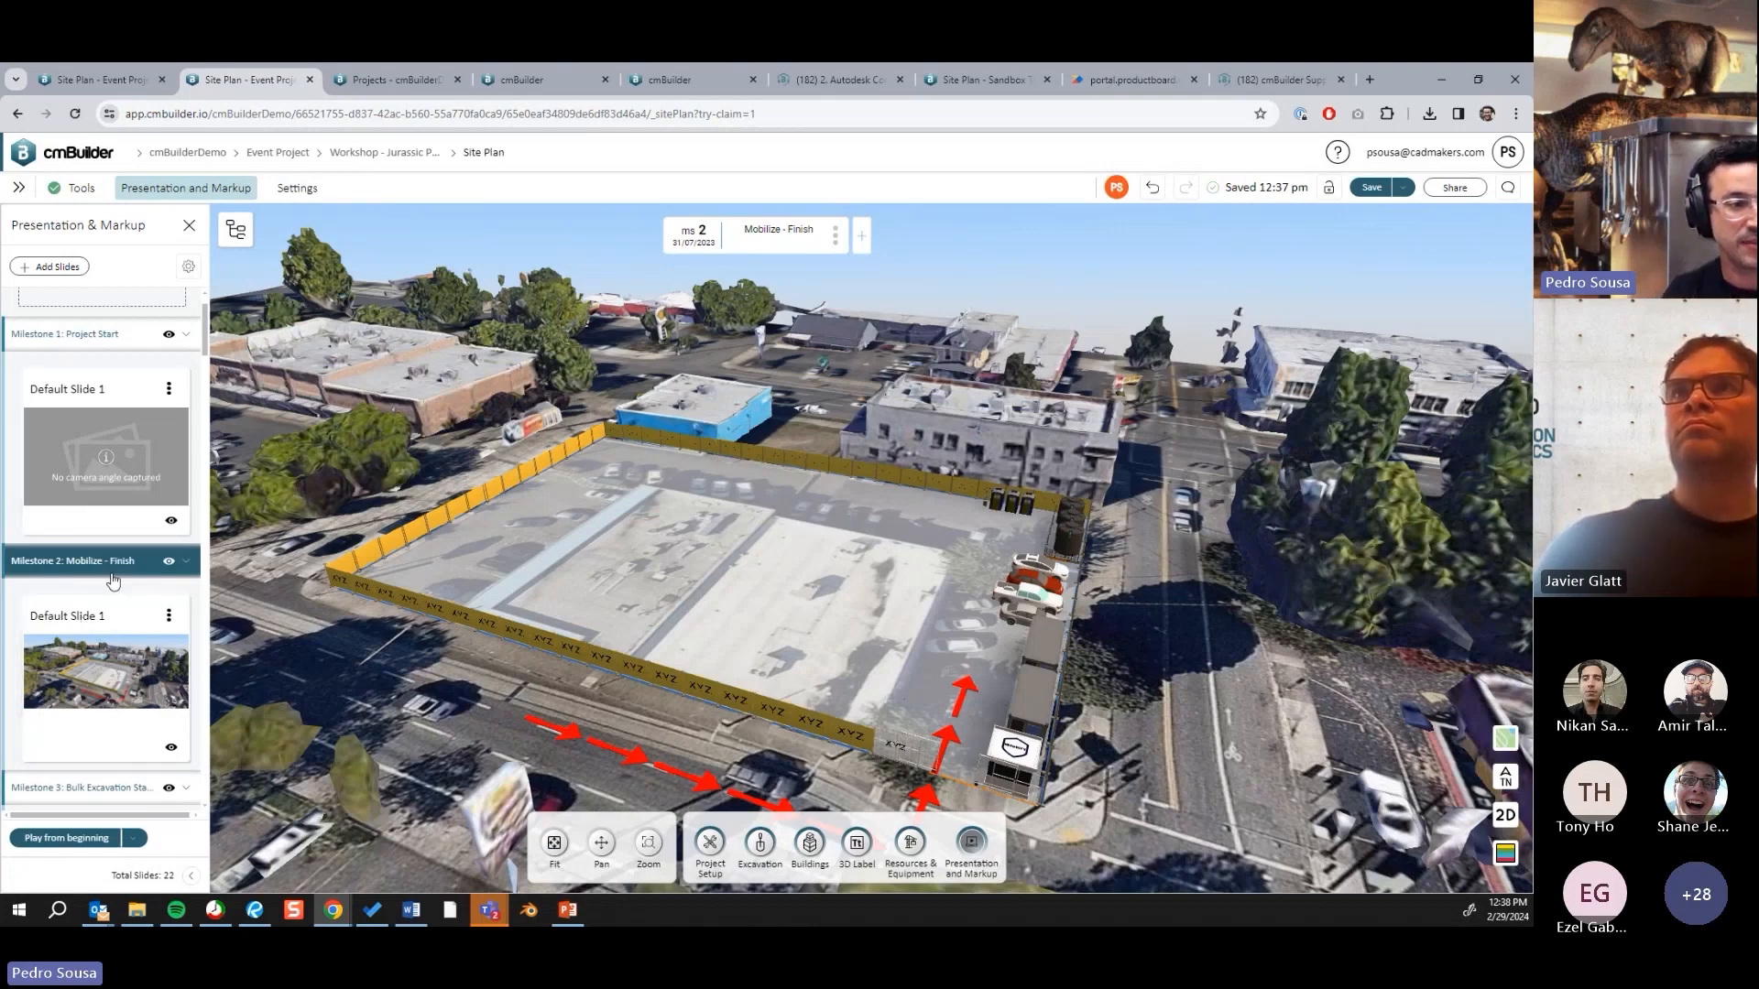
Step: Remove the captured camera angle from Milestone 2's Default Slide 1 and finish editing the slide
left_click(92, 643)
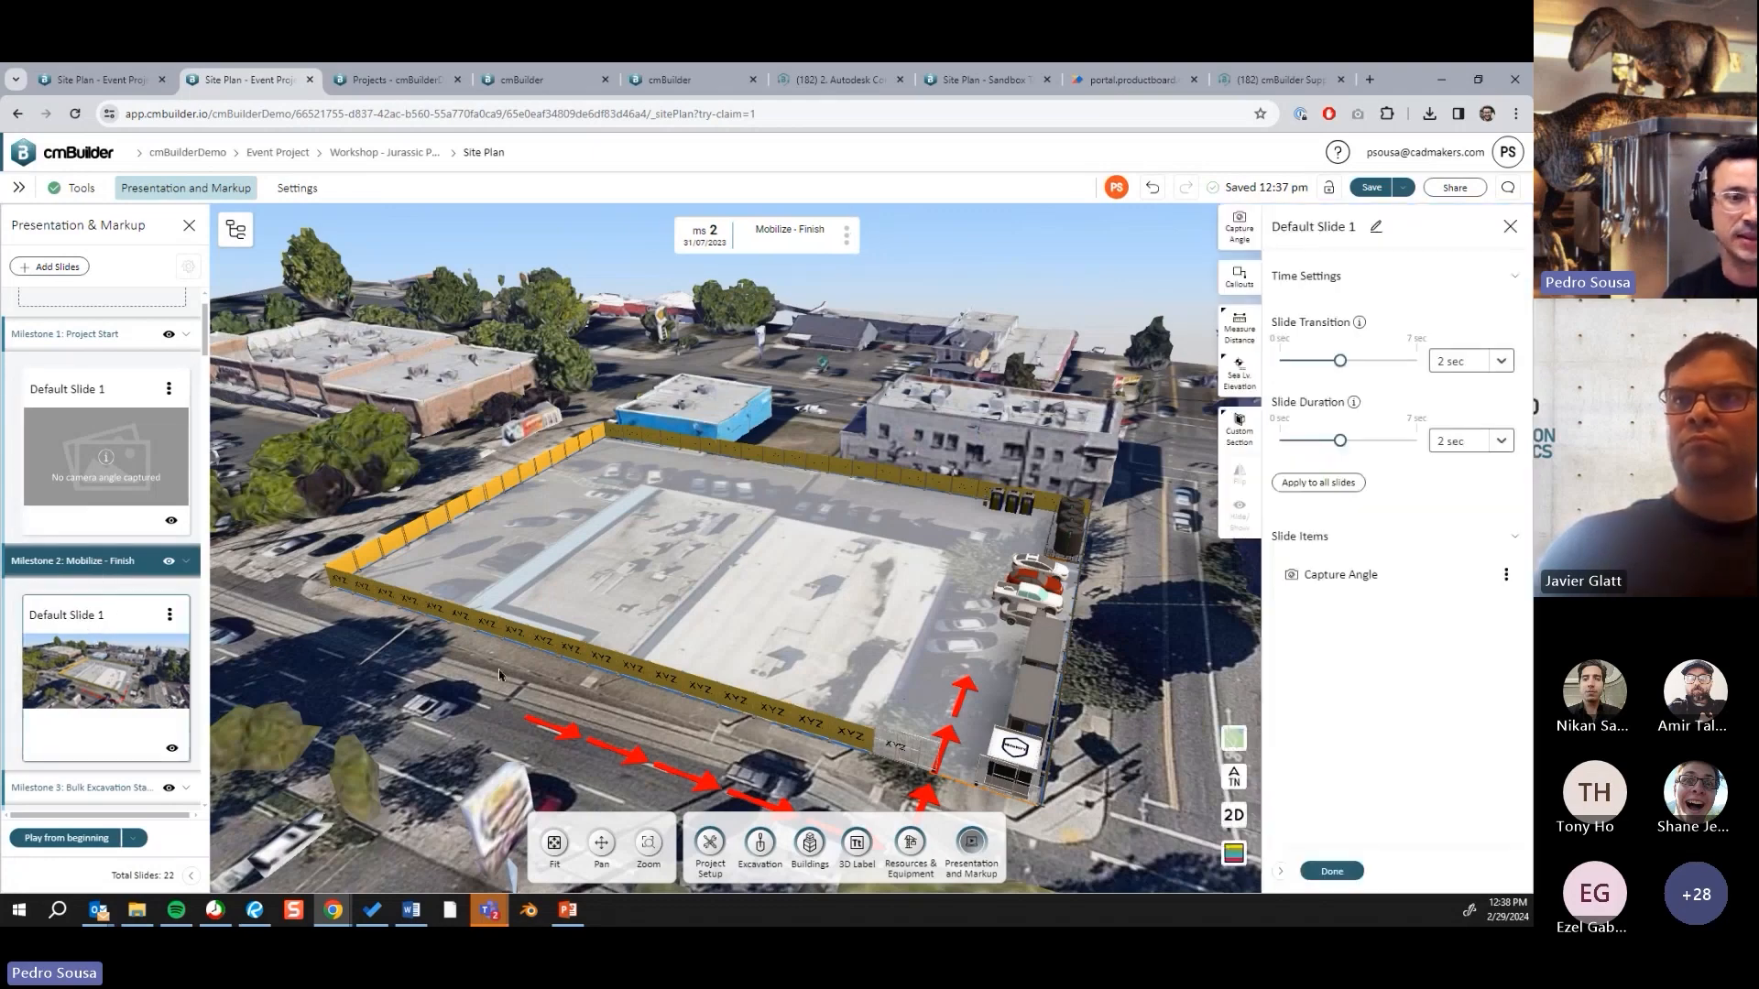
left_click(1506, 574)
left_click(1459, 650)
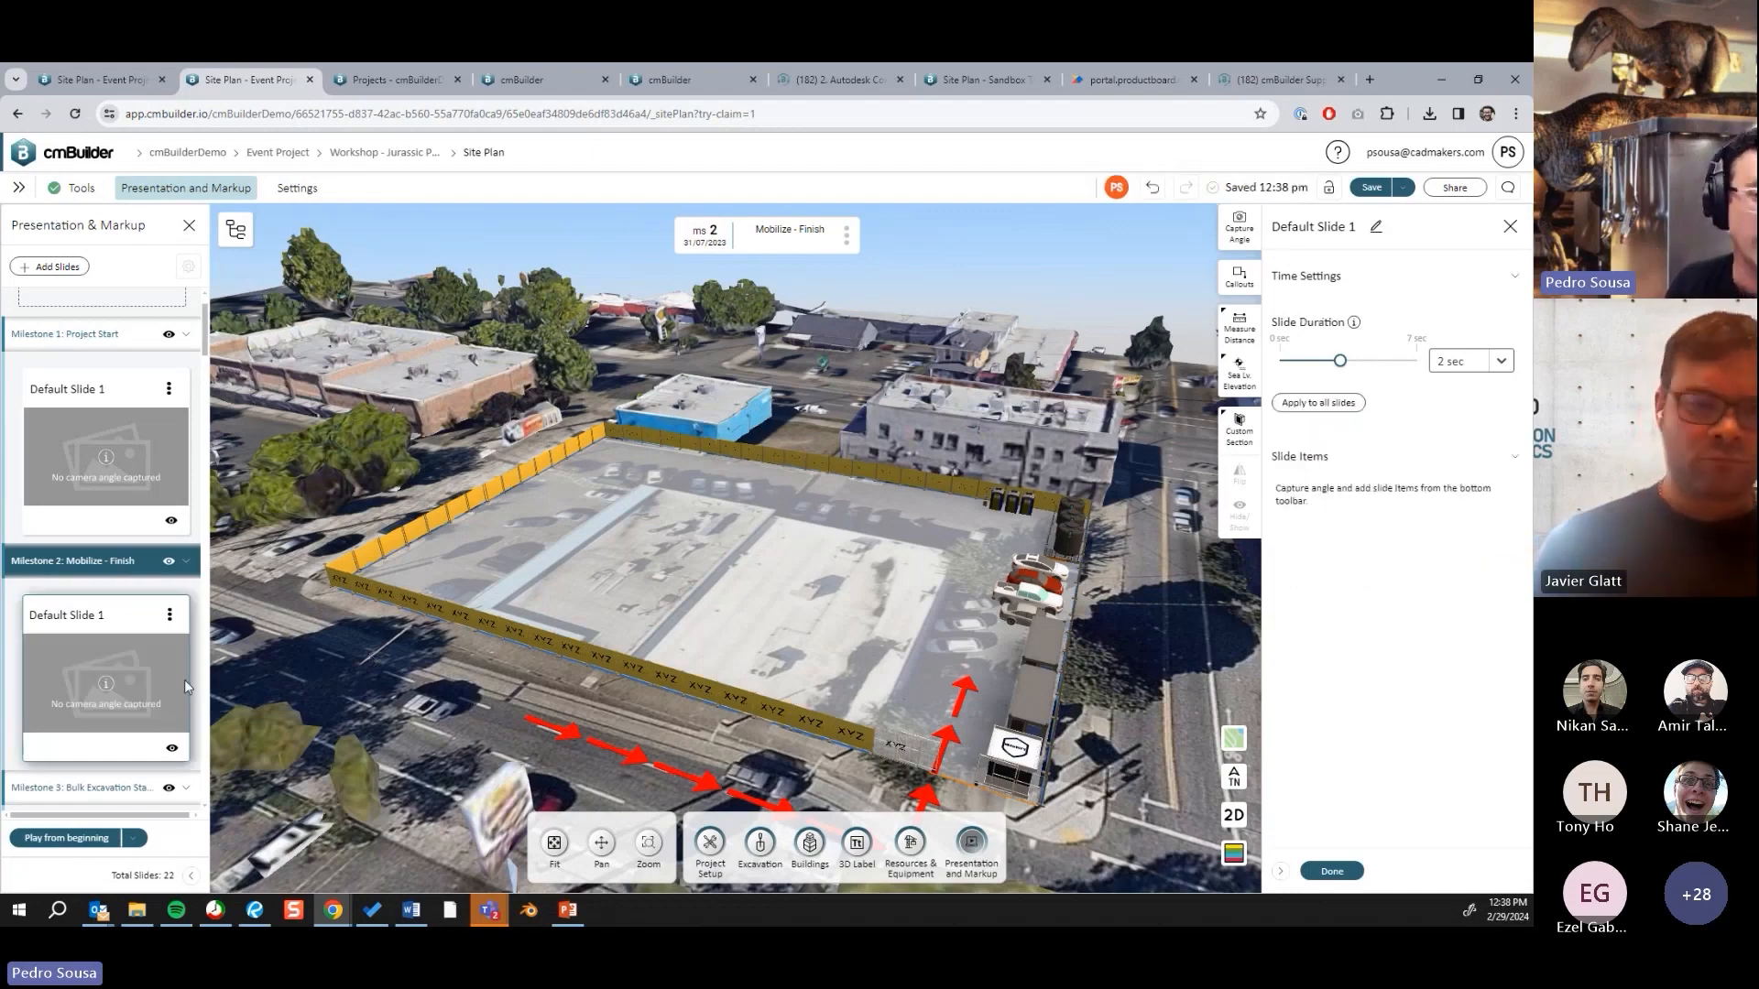
left_click(1312, 868)
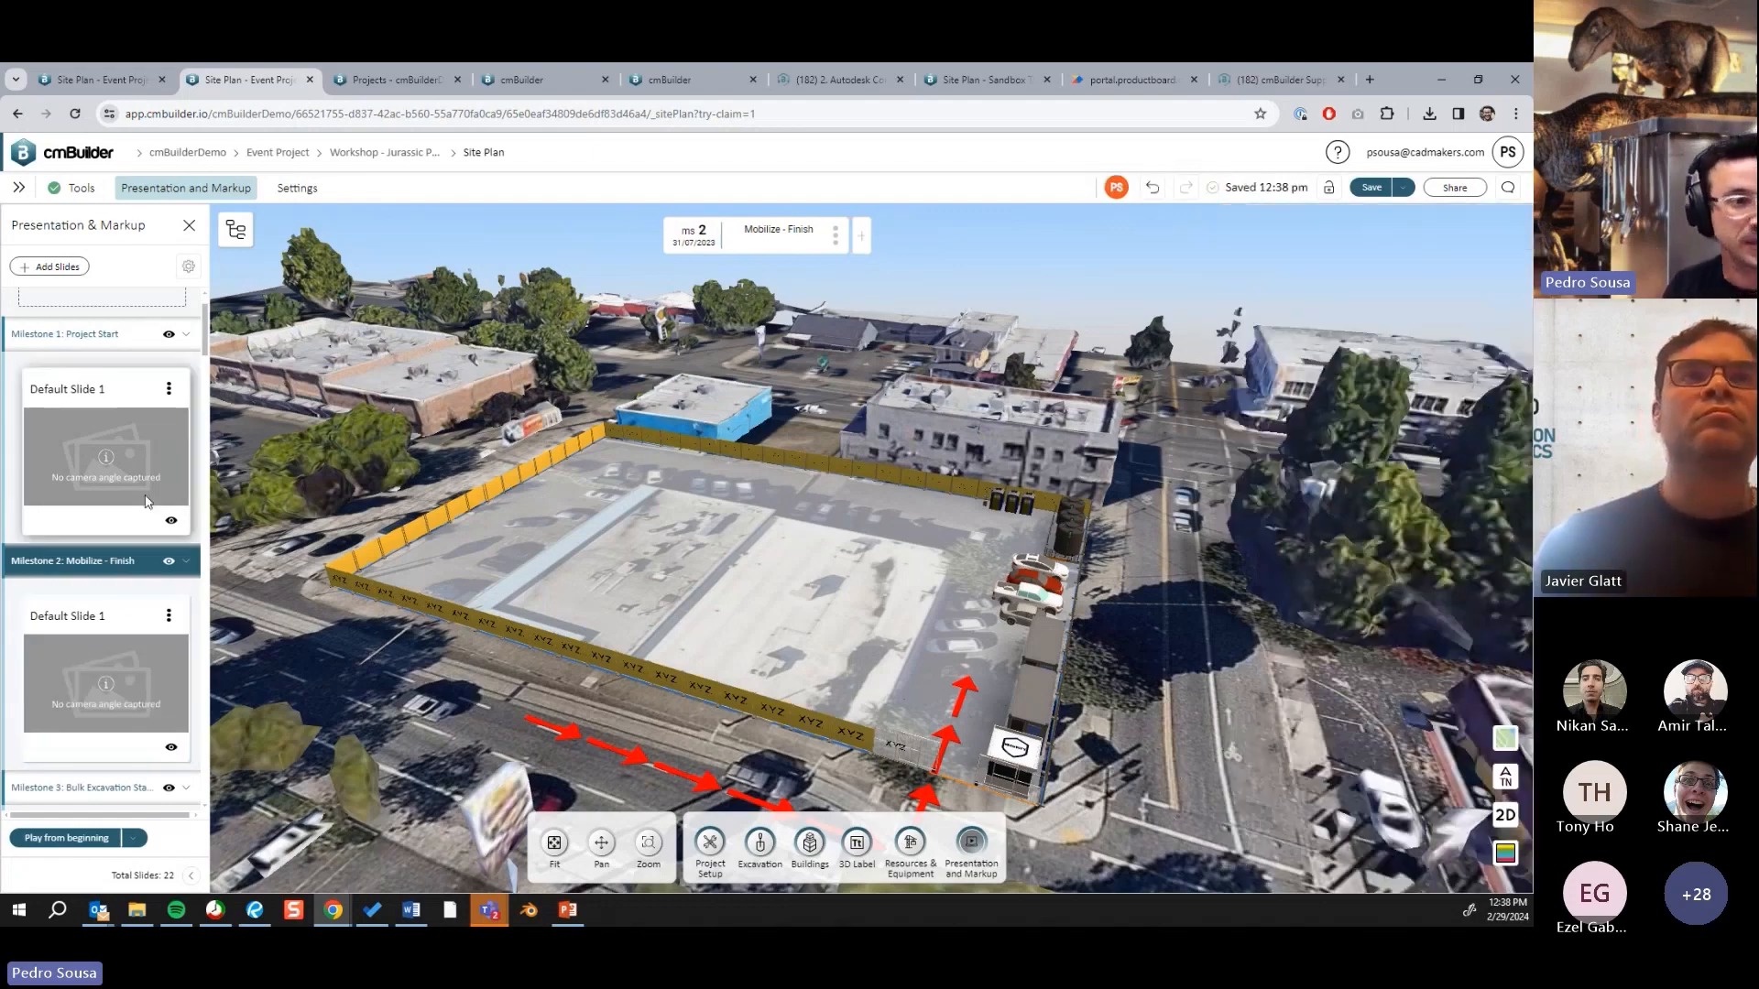
Step: Add a slide to Milestone 2: Mobilize - Finish with a view of the site from its gate corner
left_click_drag(731, 550, 683, 530)
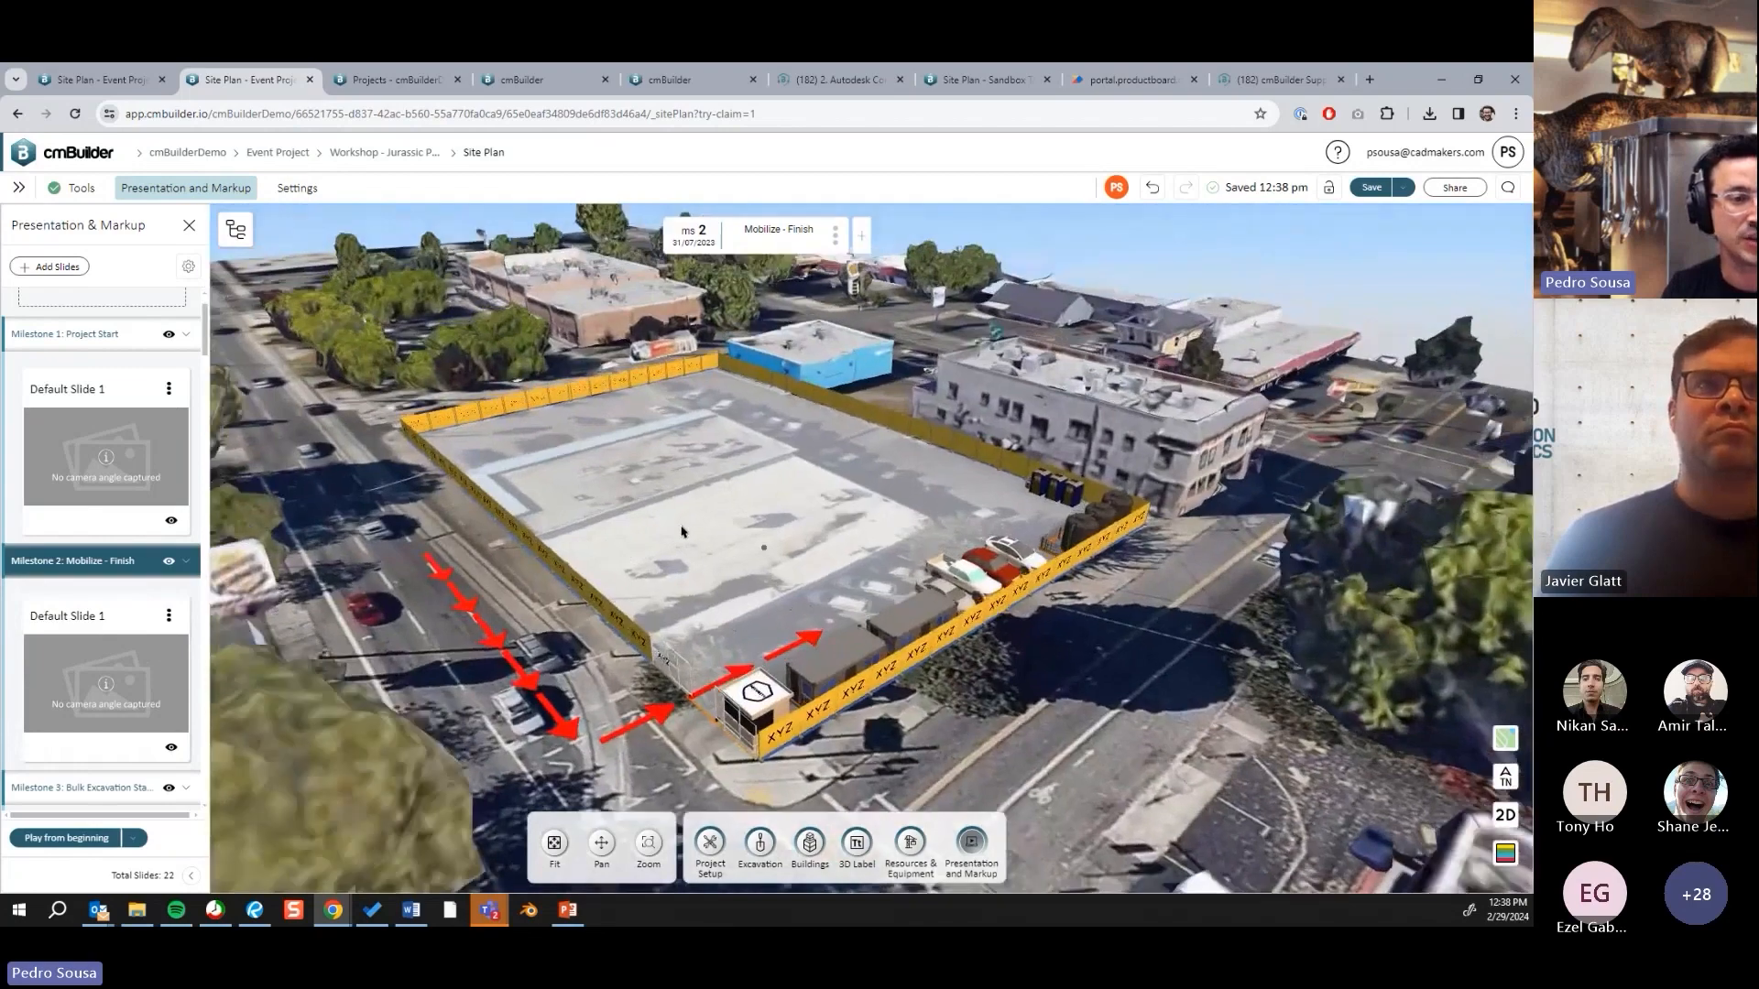
left_click(59, 268)
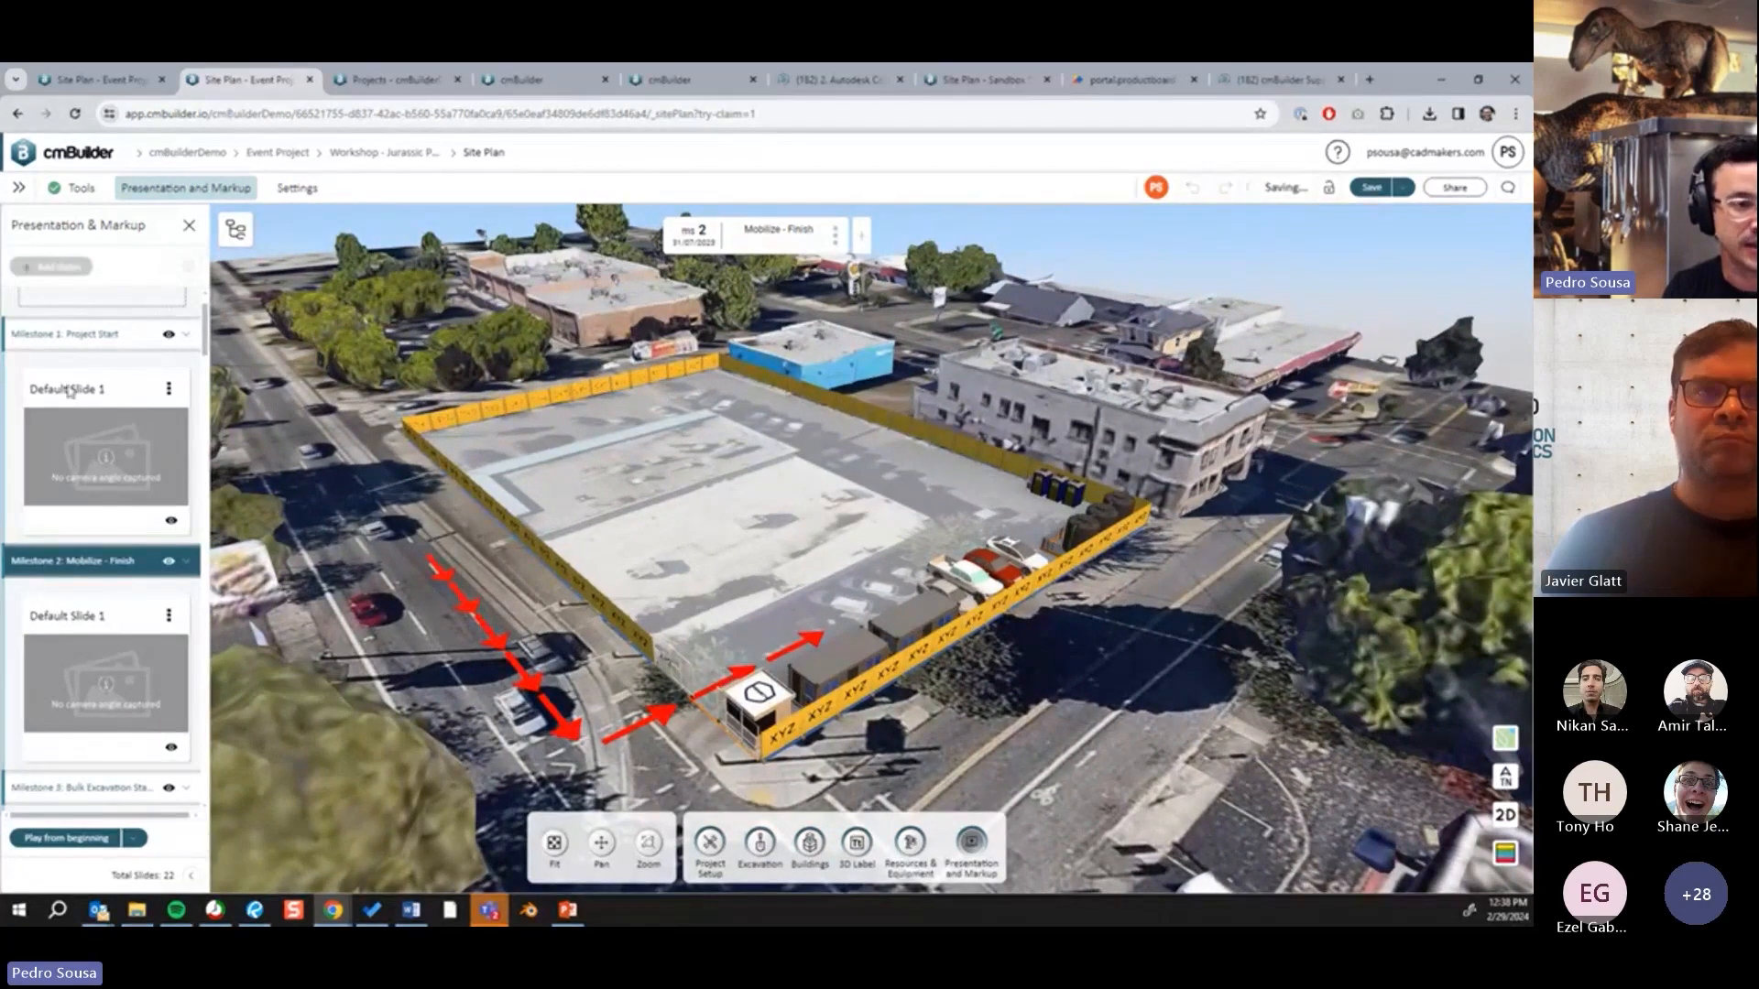
scroll(137, 706, "down", 2)
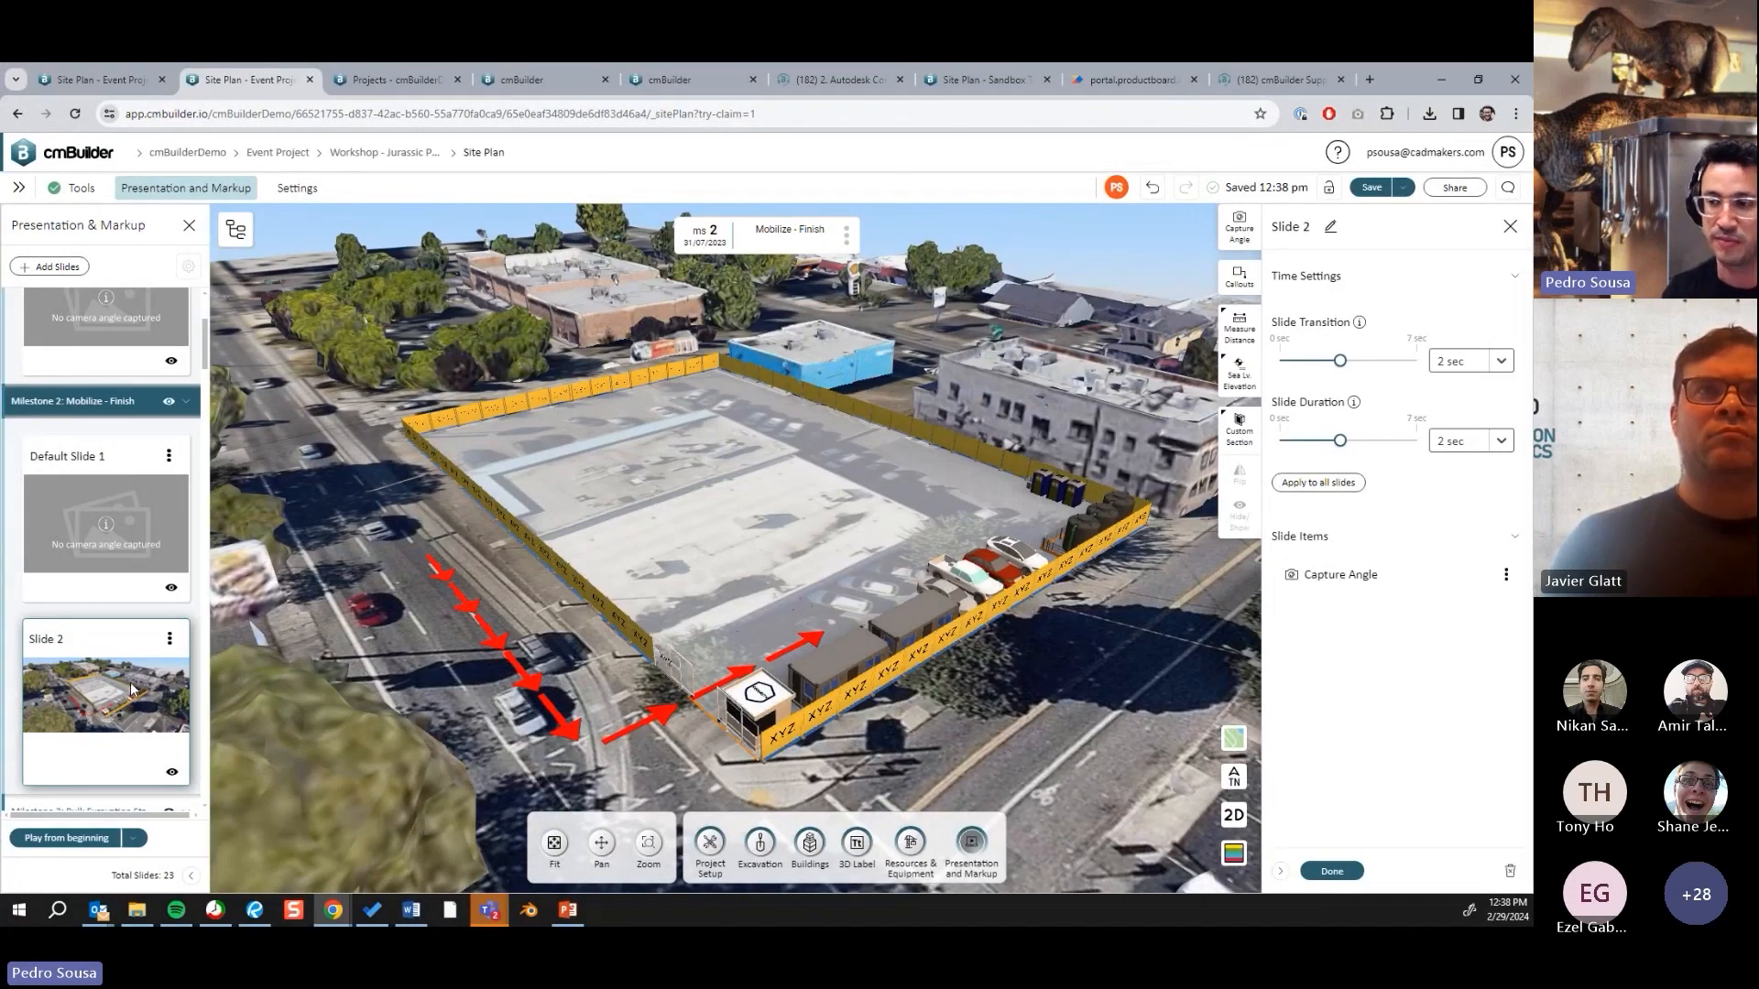
left_click(1337, 871)
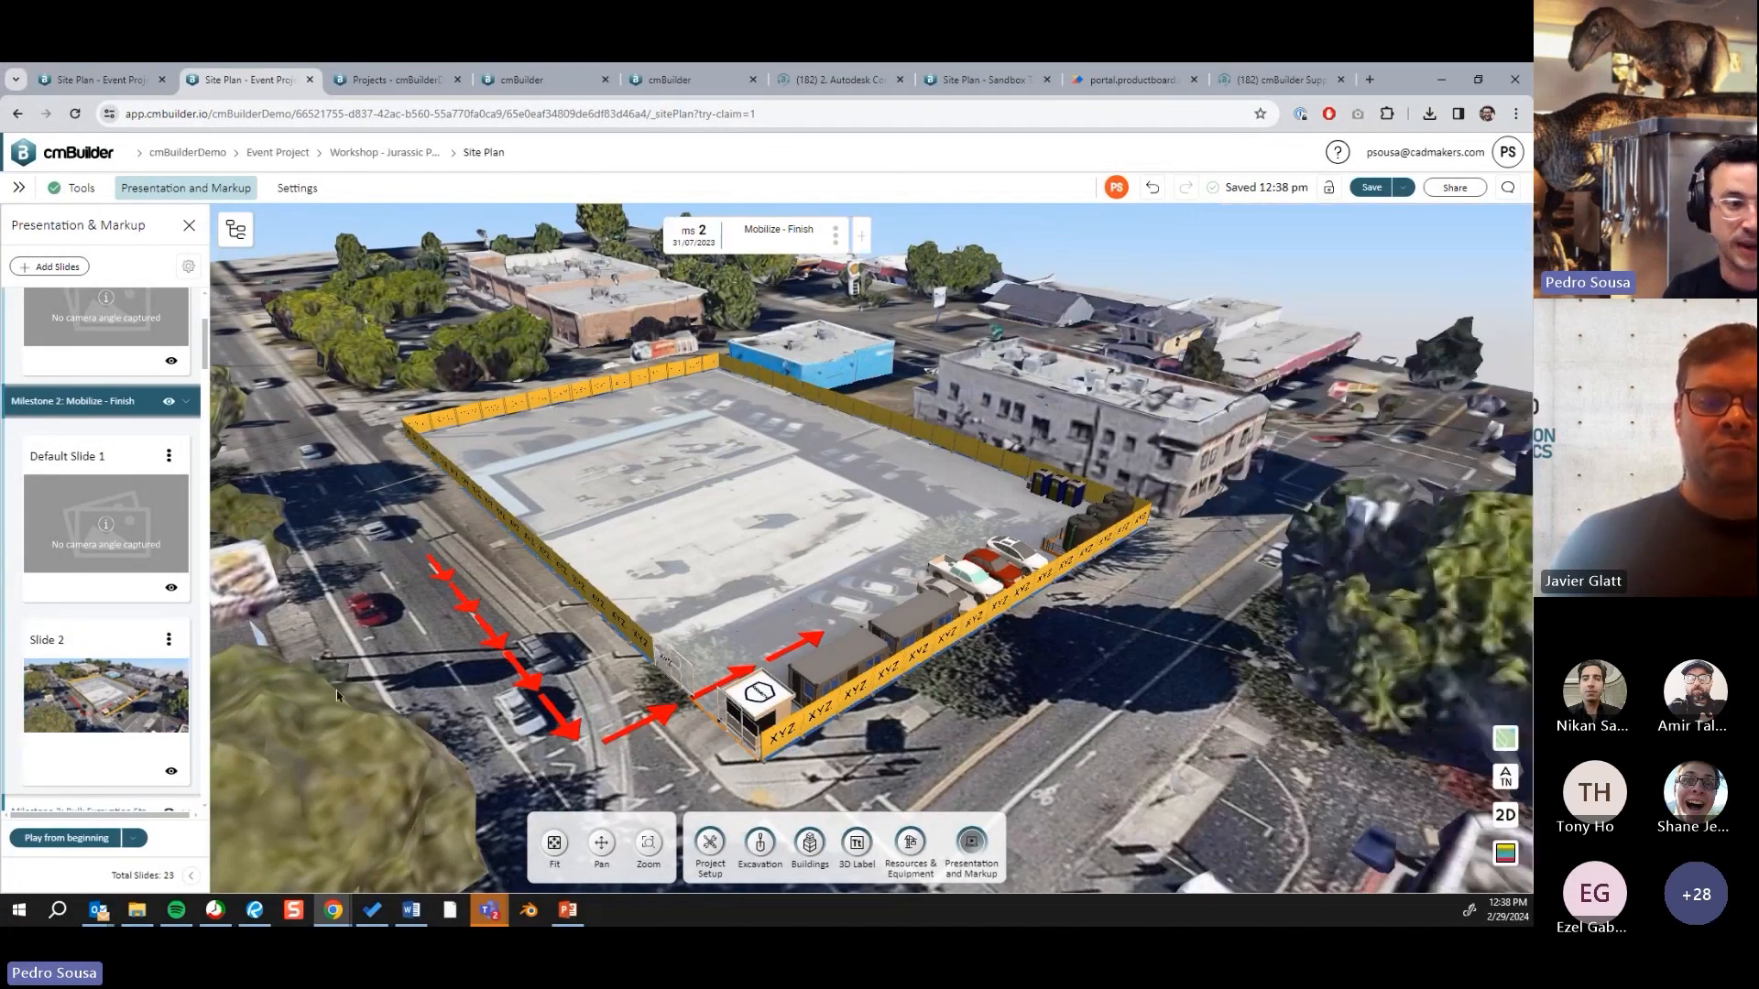
Step: Delete Slide 2 from Milestone 2: Mobilize - Finish
left_click(168, 639)
left_click(225, 814)
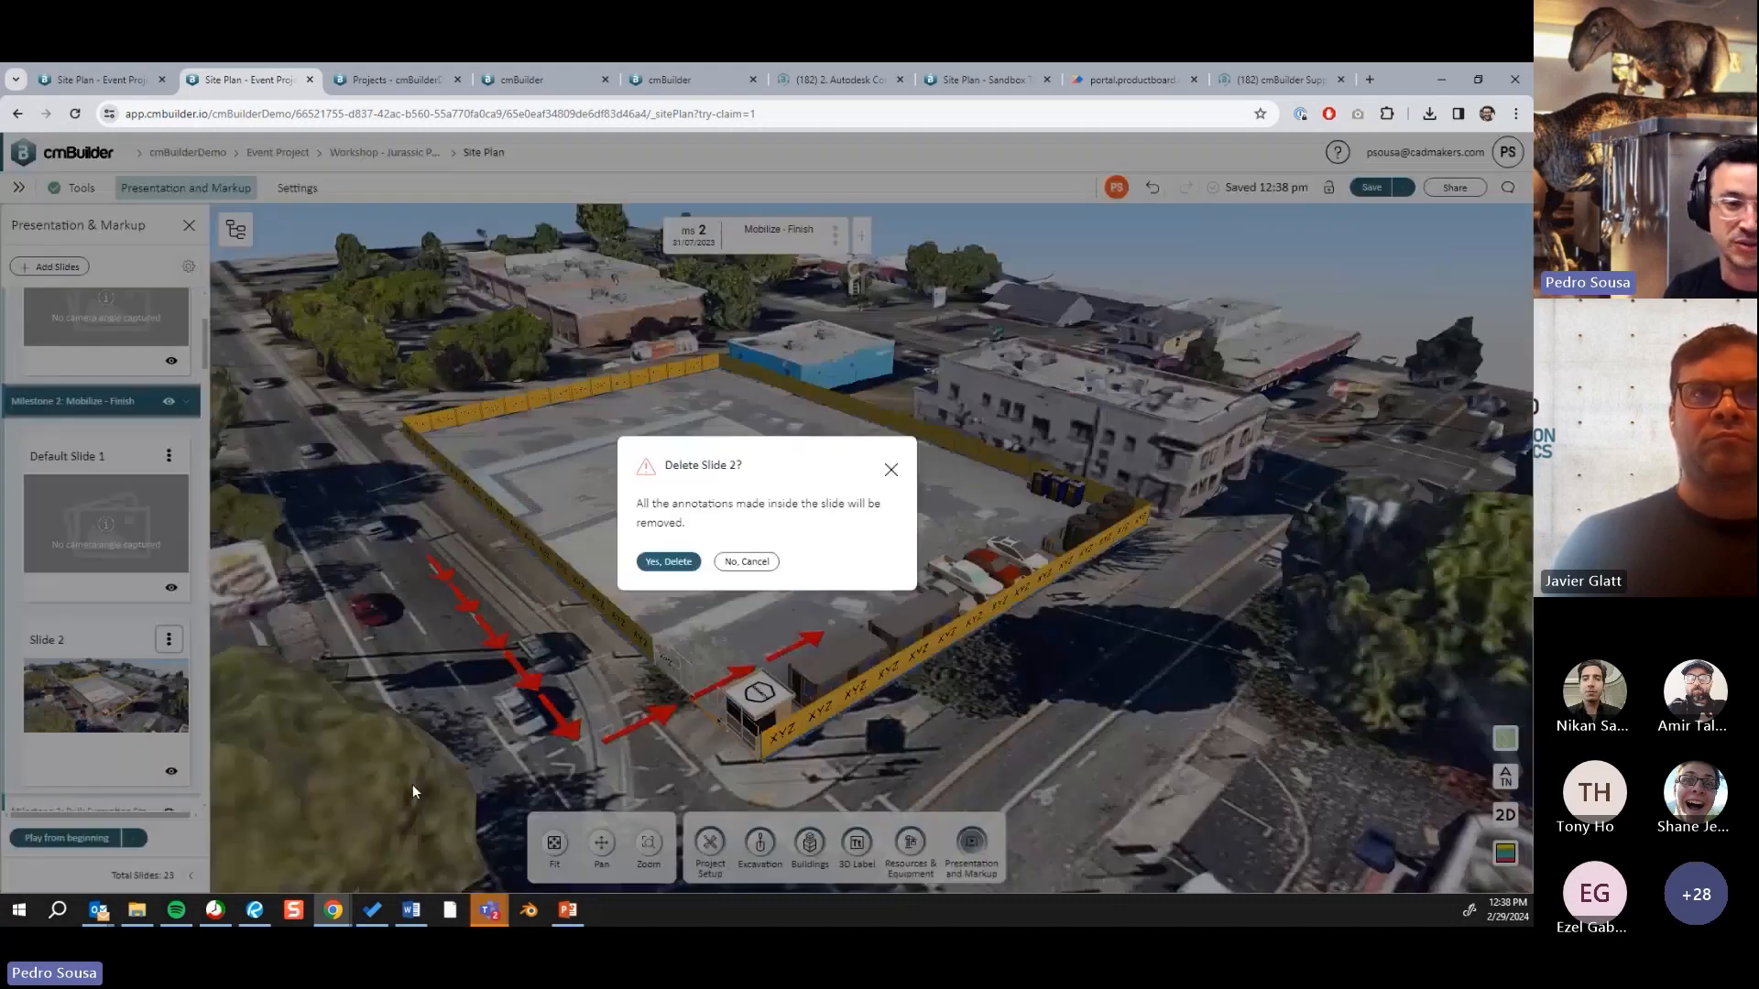
left_click(668, 562)
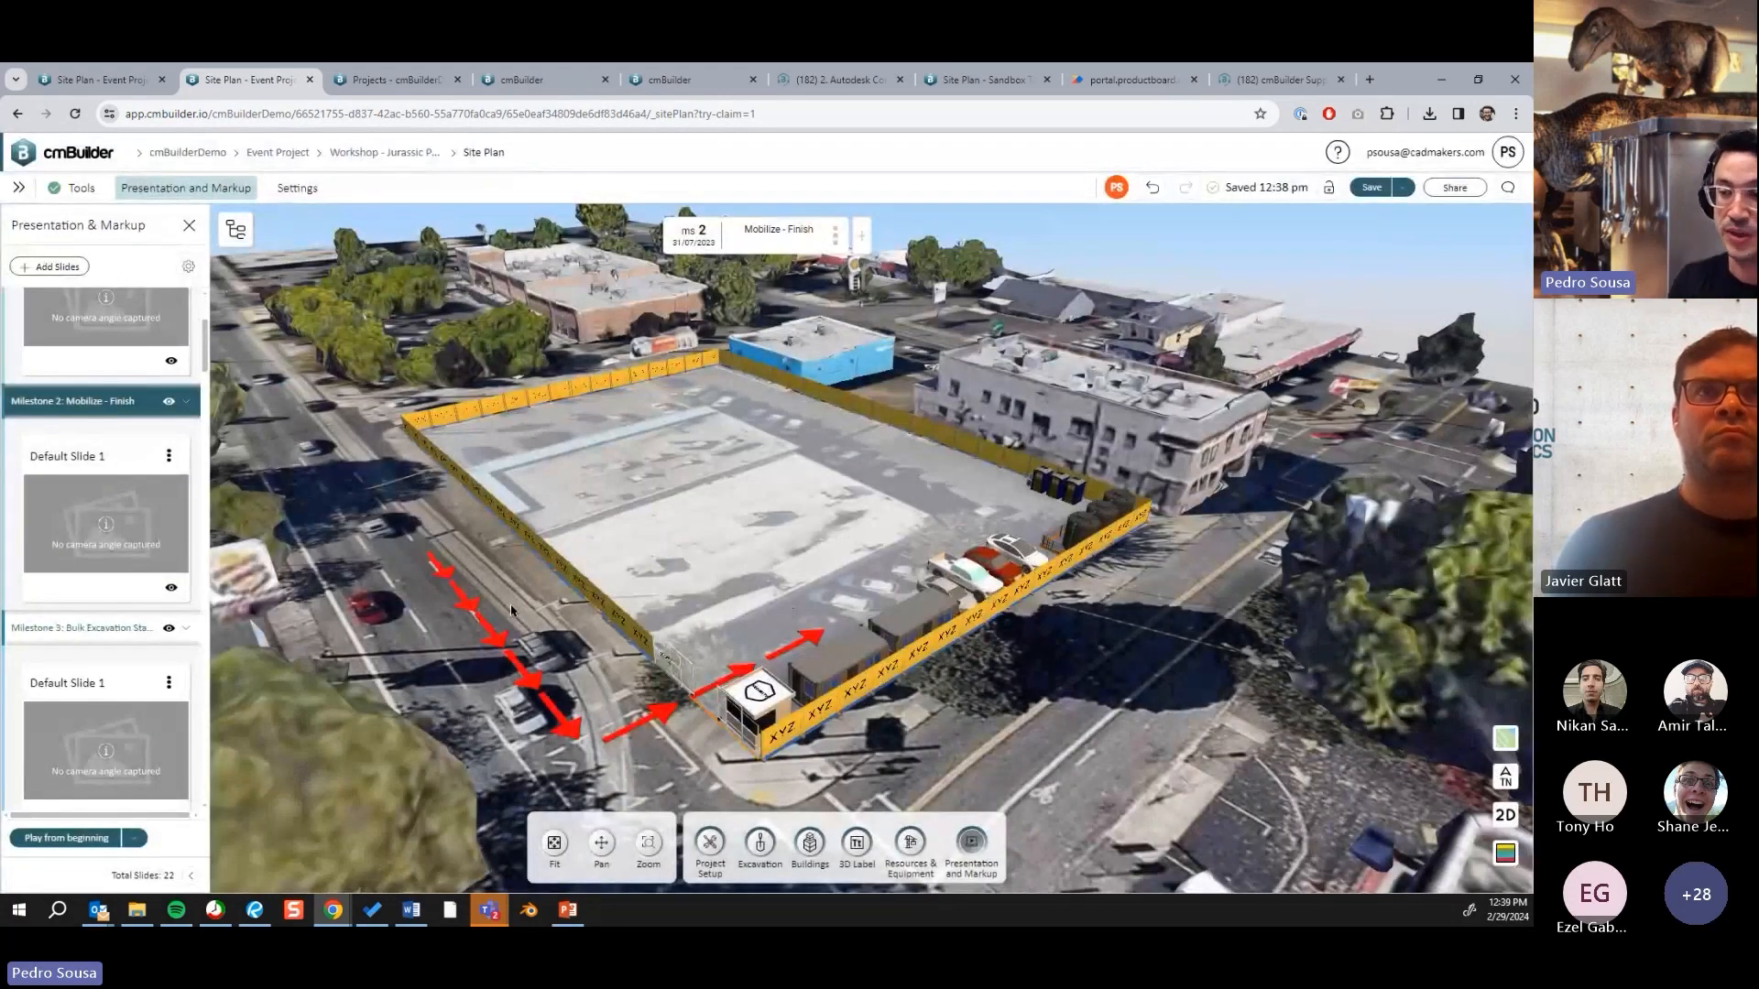
Step: Set the slide duration of Milestone 2's Default Slide 1 to 0.5 sec and apply the time settings to all slides
left_click(169, 457)
left_click(204, 485)
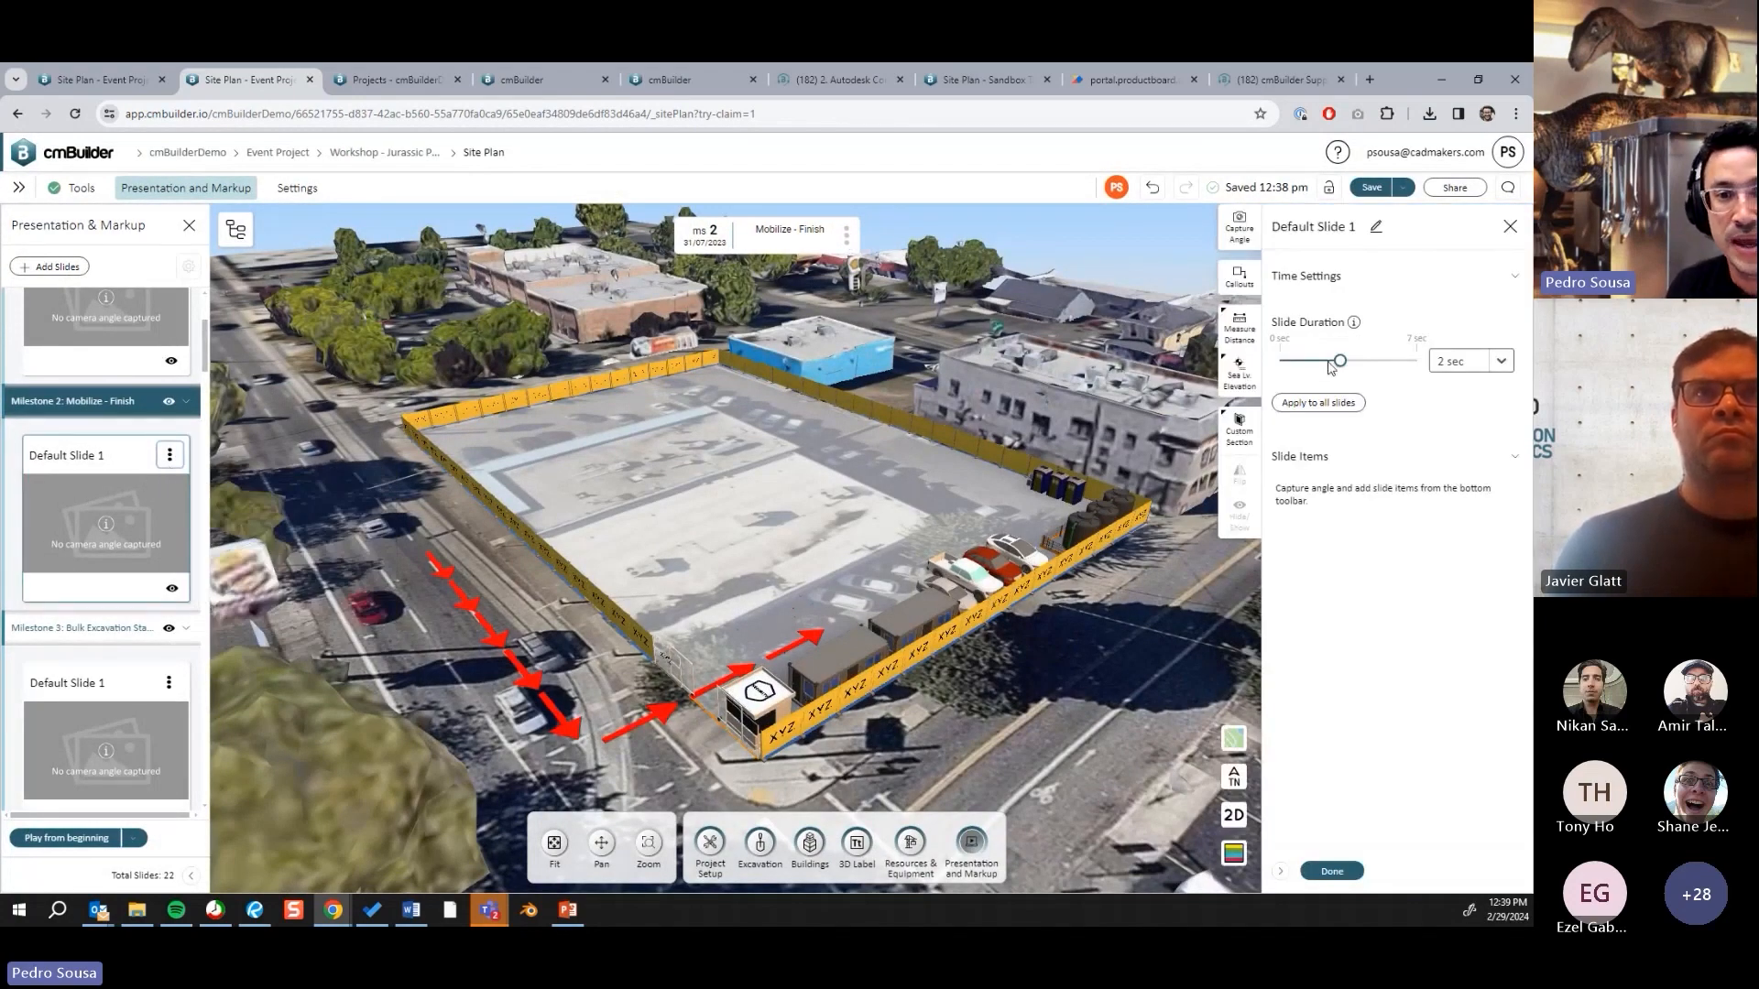
left_click_drag(1339, 361, 1310, 361)
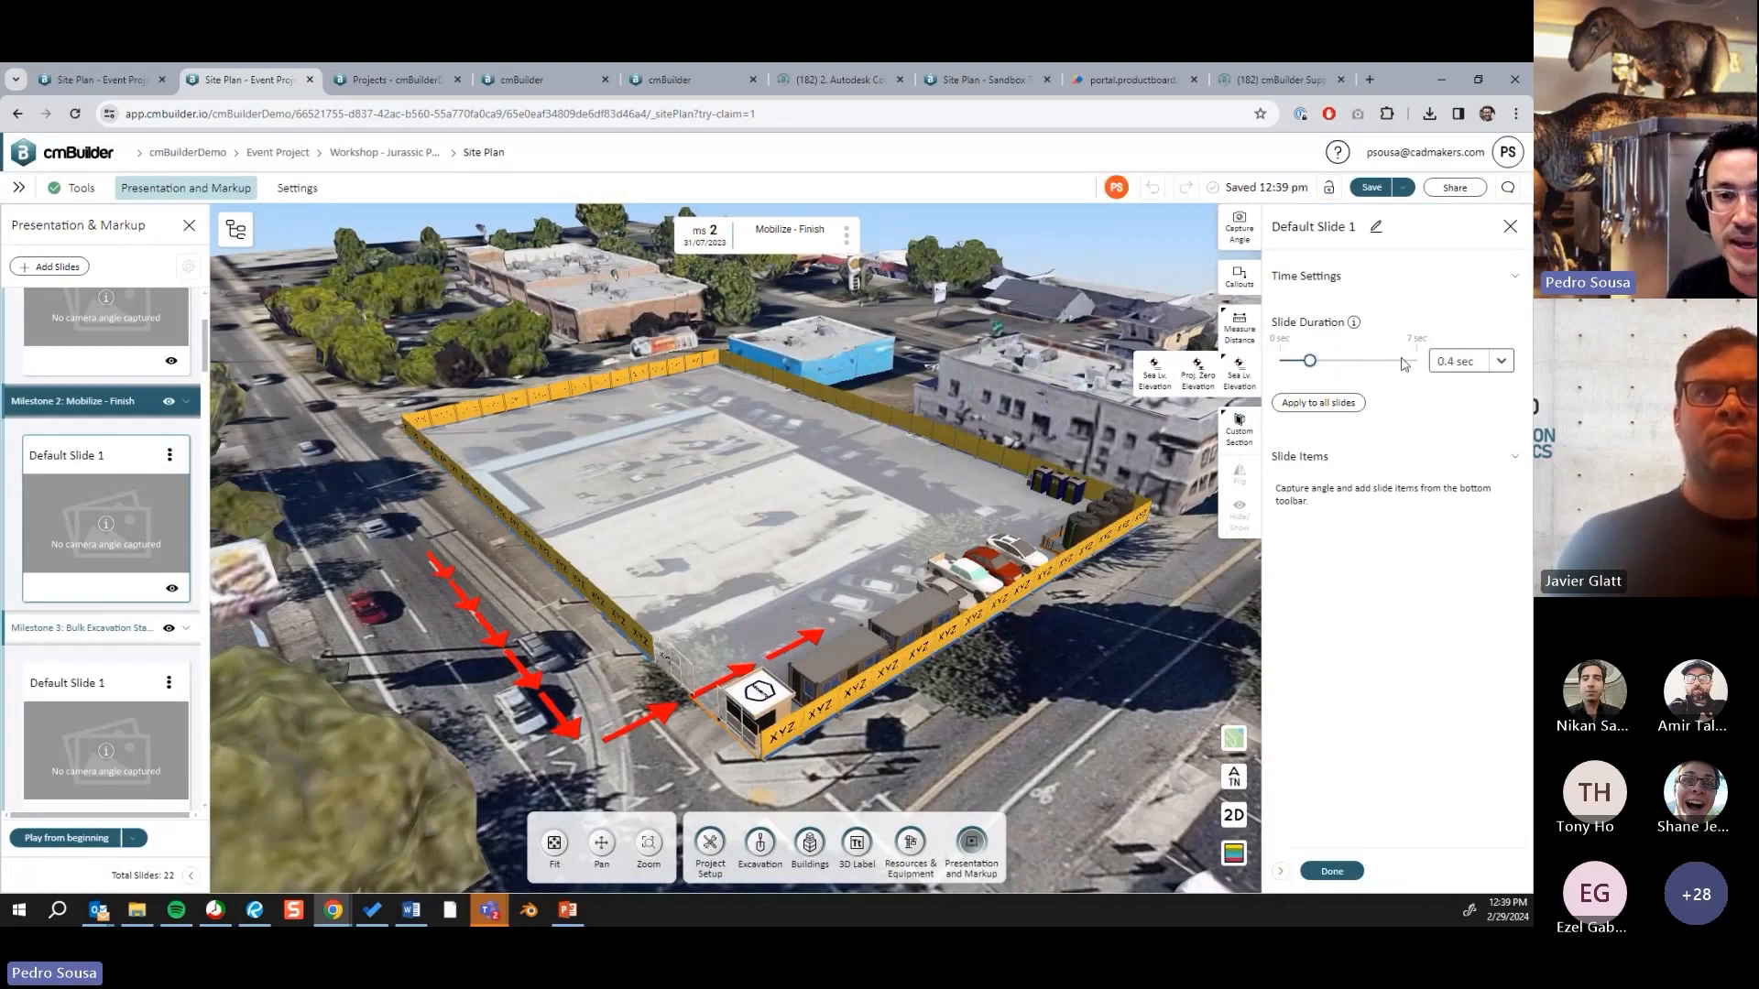
left_click(1471, 361)
left_click(1461, 529)
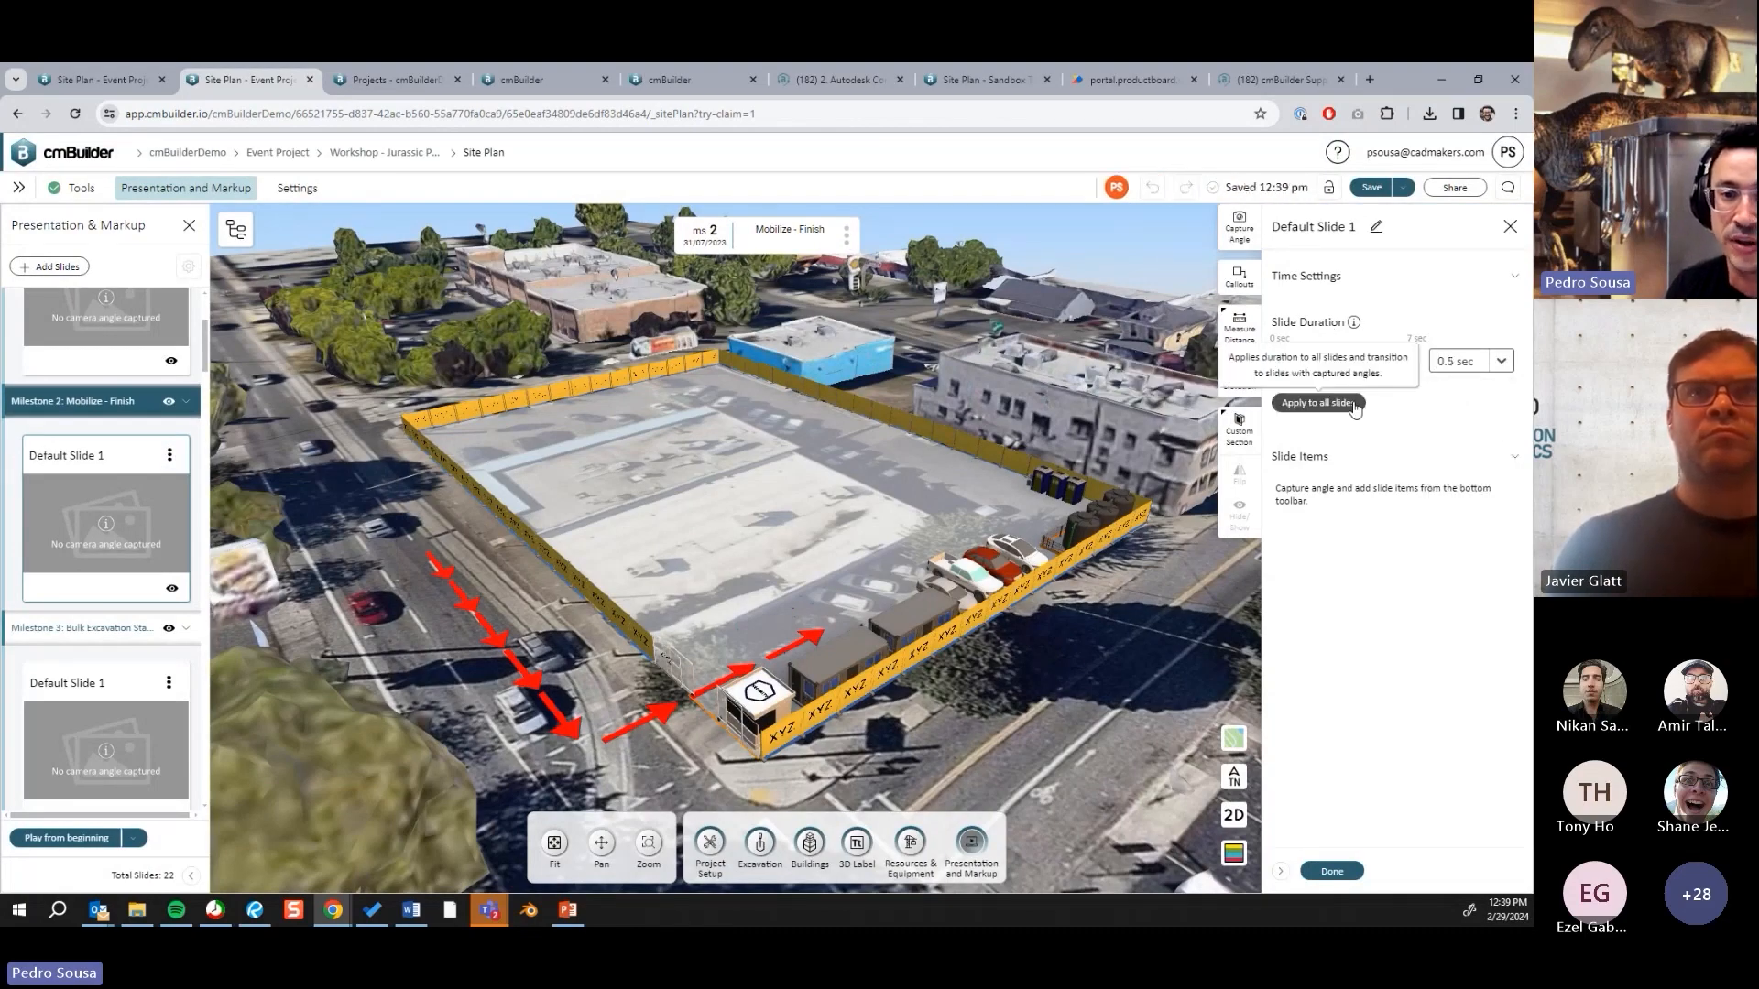
left_click(1317, 405)
left_click(1317, 405)
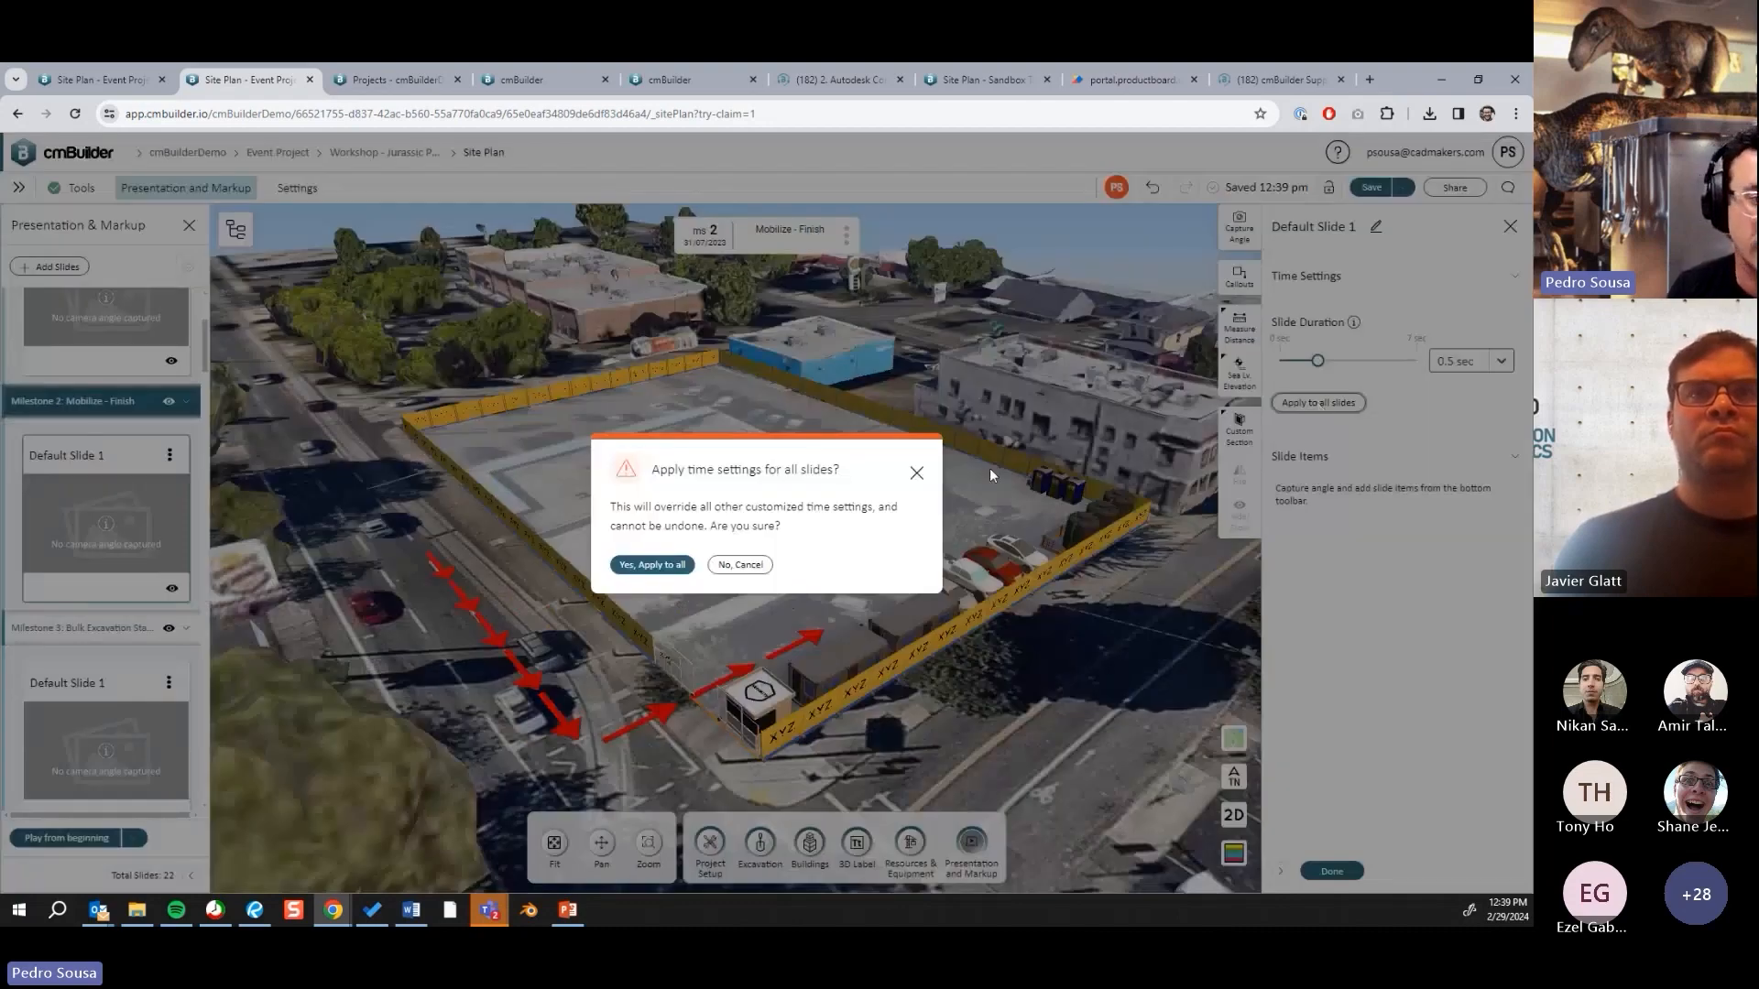
left_click(652, 564)
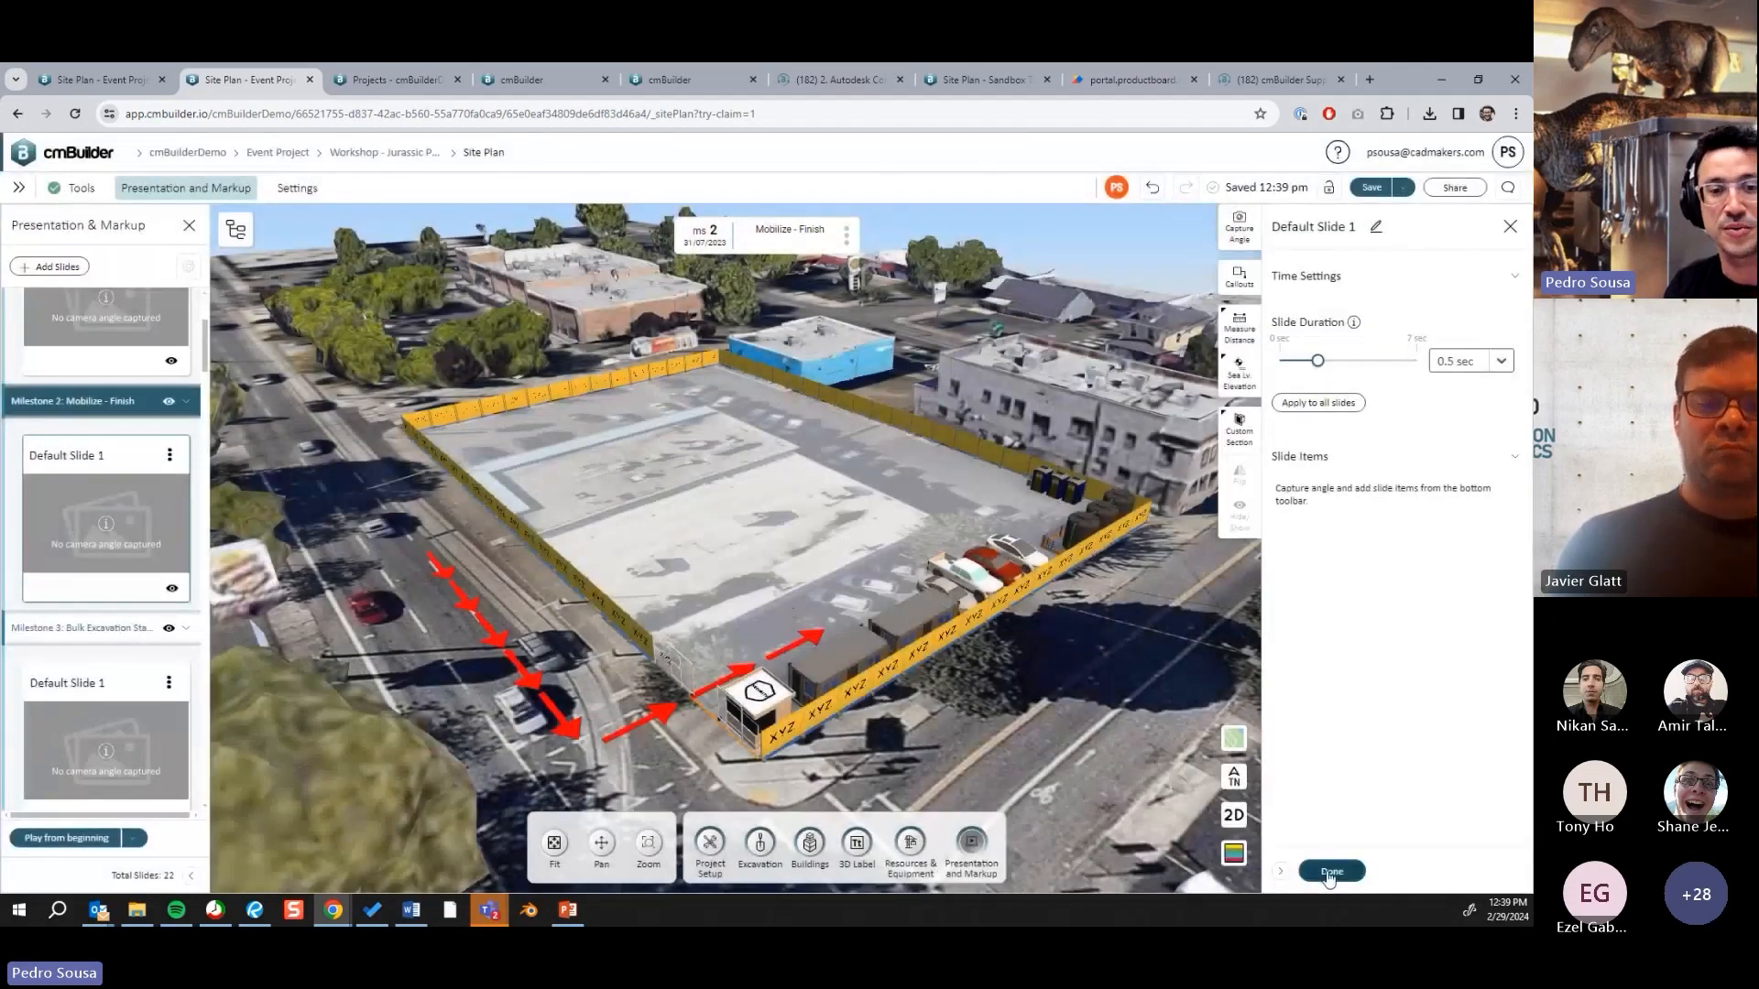
left_click(1330, 873)
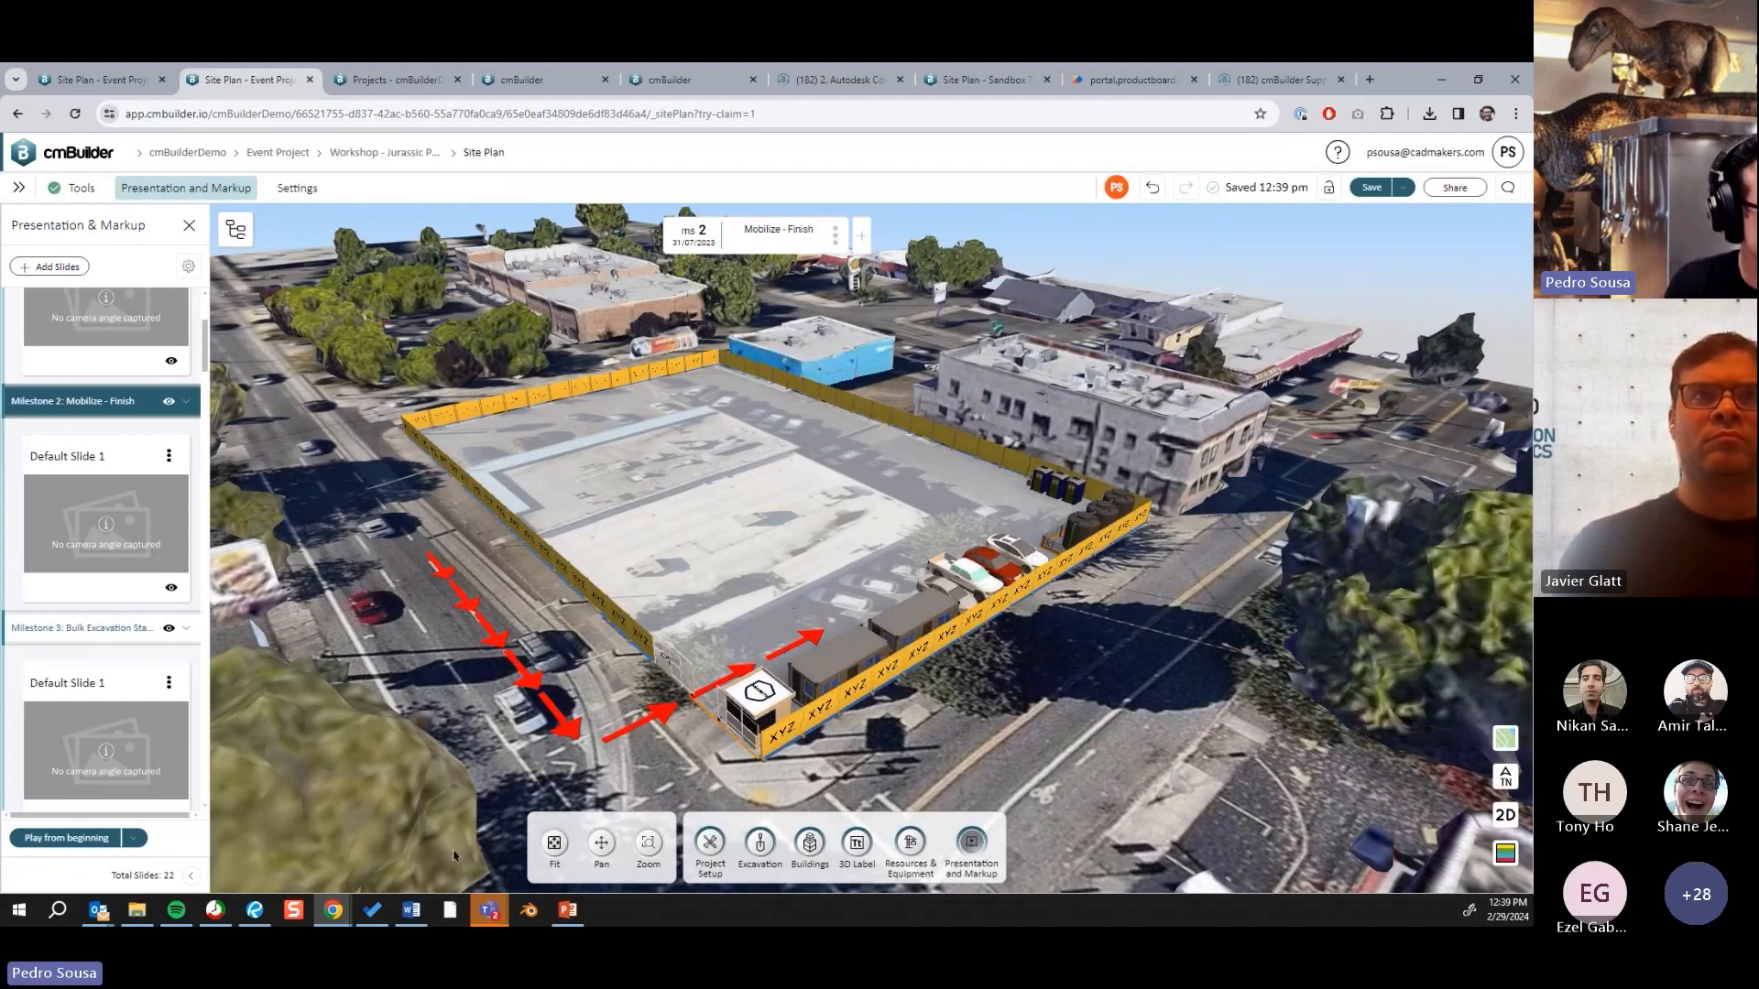
Step: Switch to the Video Exports best practices slide in PowerPoint
left_click(568, 909)
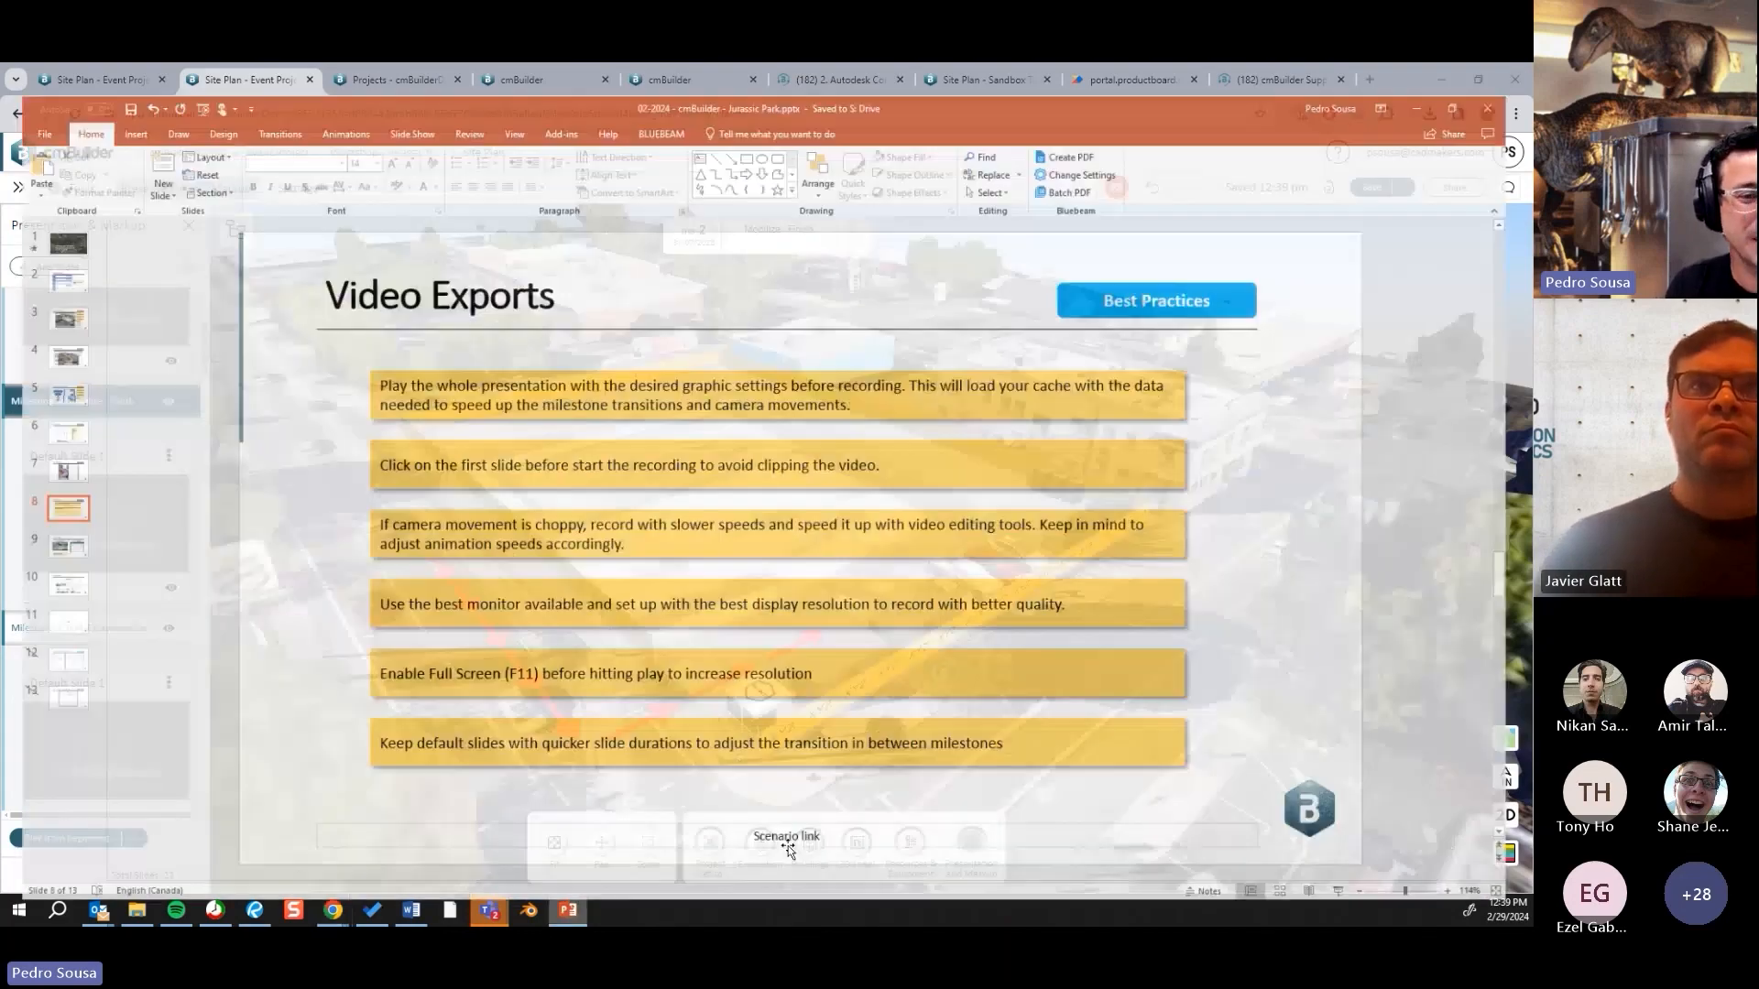